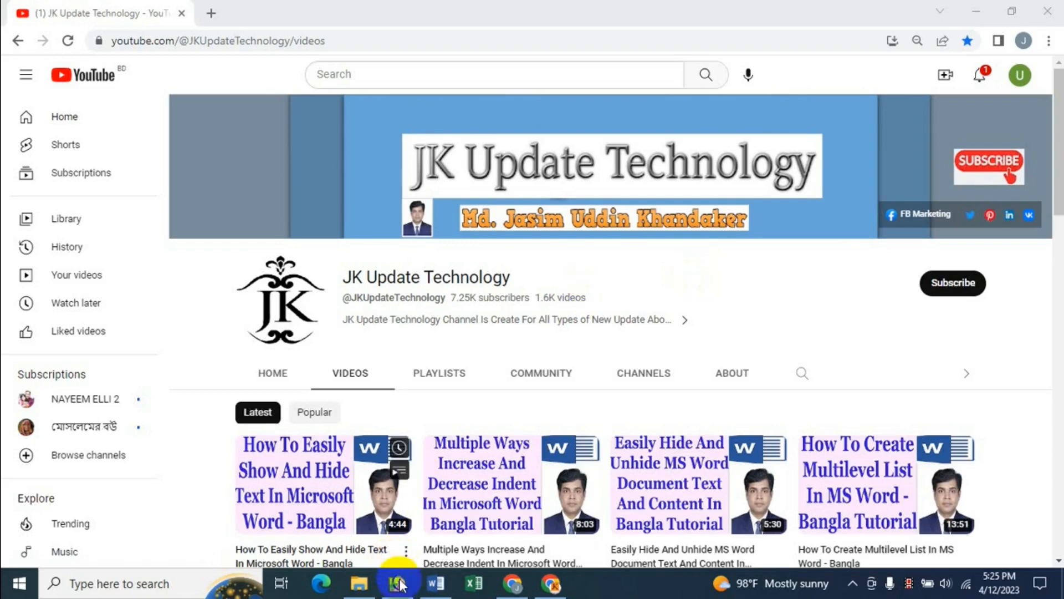
Switch to the Word document The Cat and shade "which are very sensitive" with a custom light green, RGB 194, 219, 139.
left_click(435, 583)
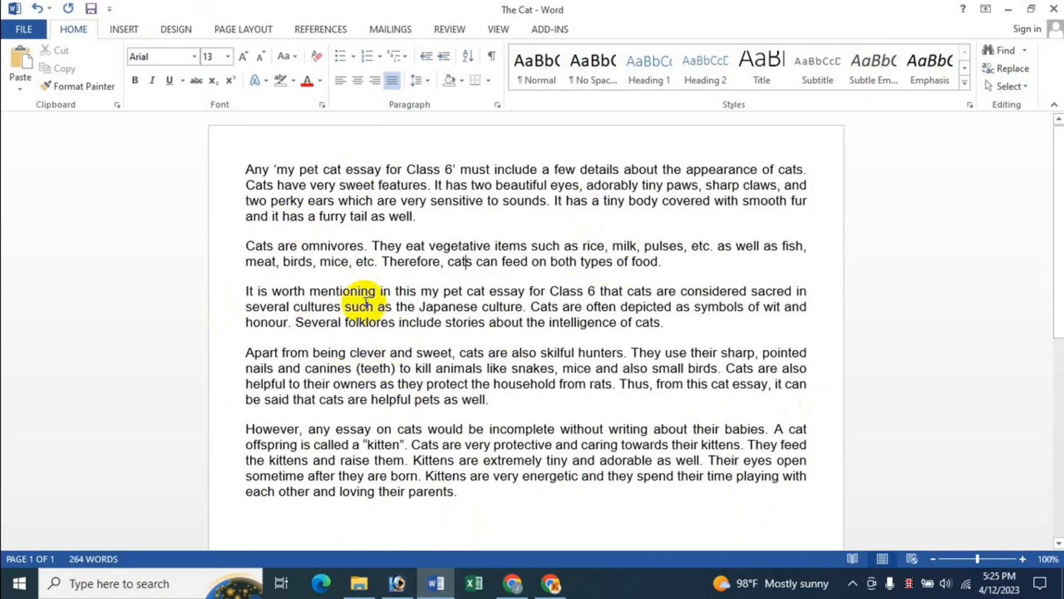
left_click(342, 261)
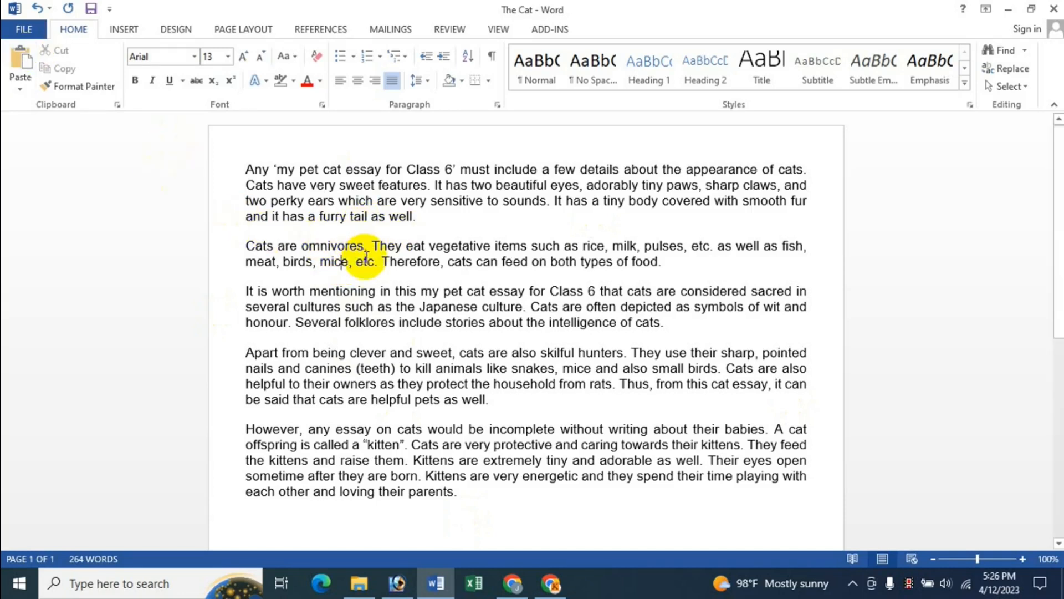
left_click_drag(339, 202, 470, 208)
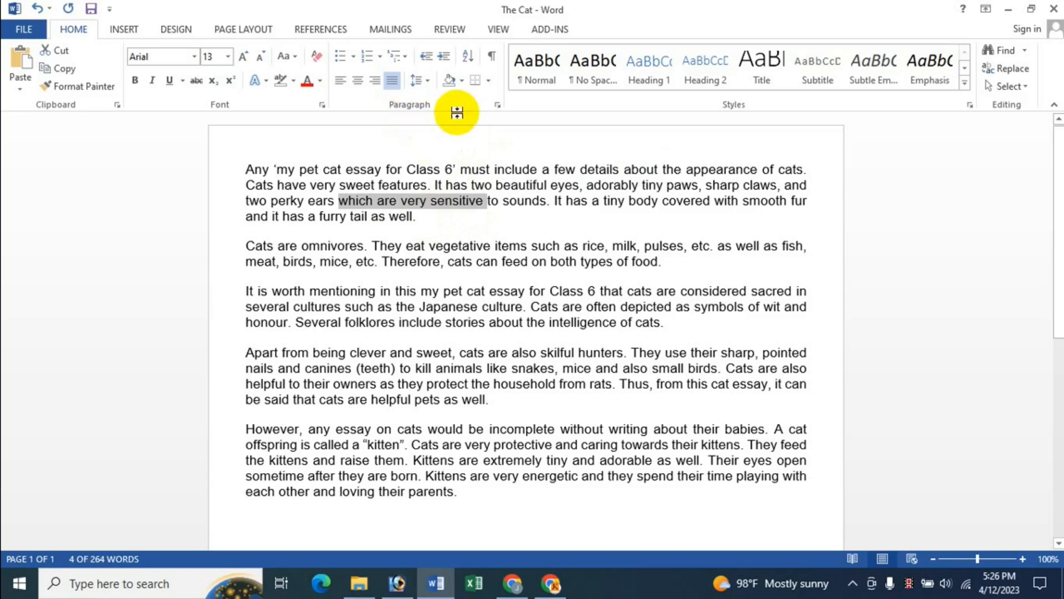
left_click(461, 80)
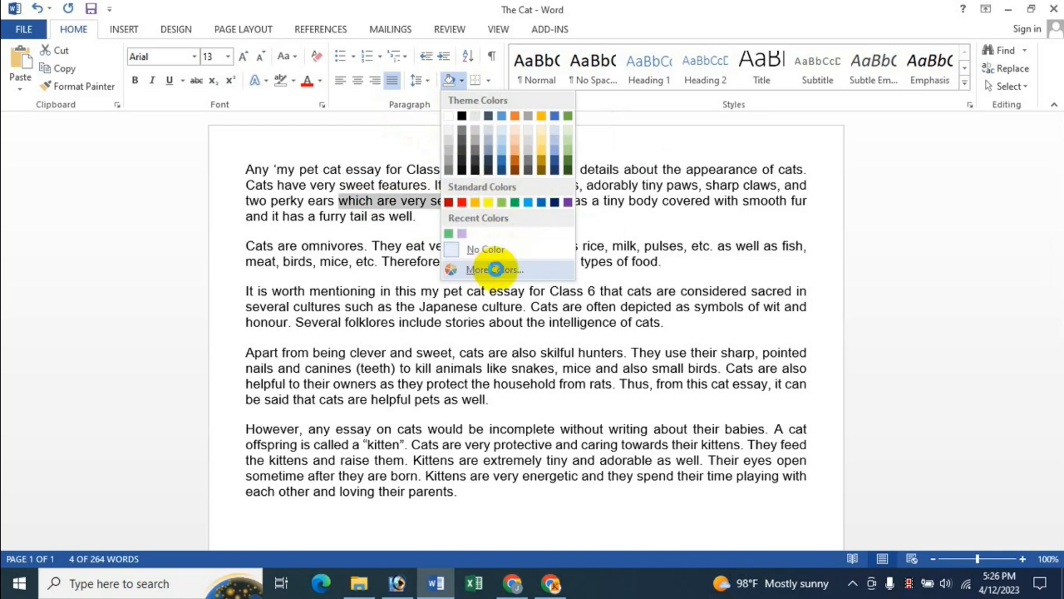
left_click(470, 269)
left_click(660, 271)
left_click(668, 311)
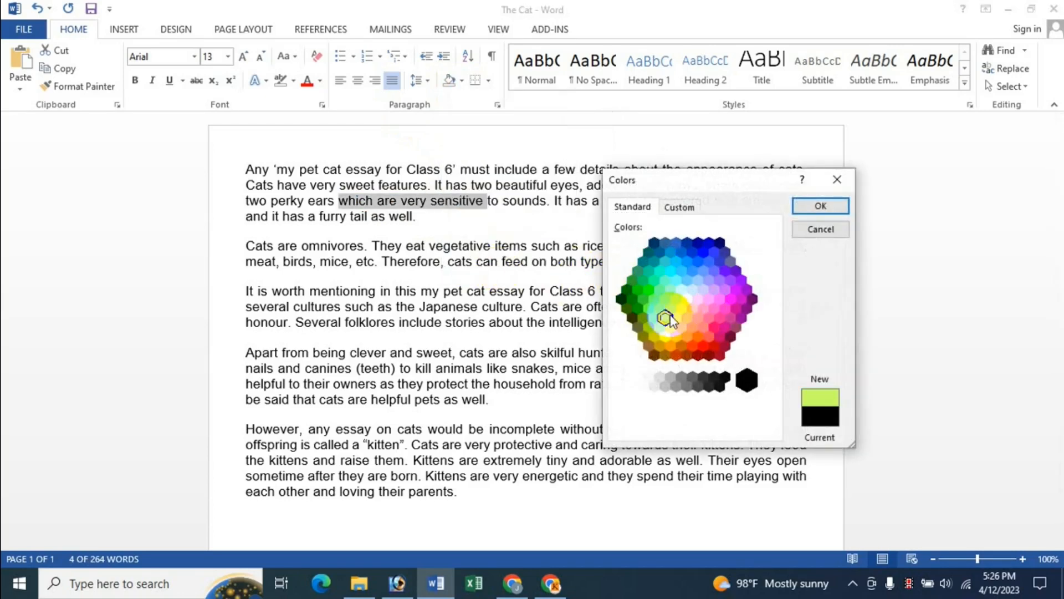
left_click(680, 207)
left_click(644, 285)
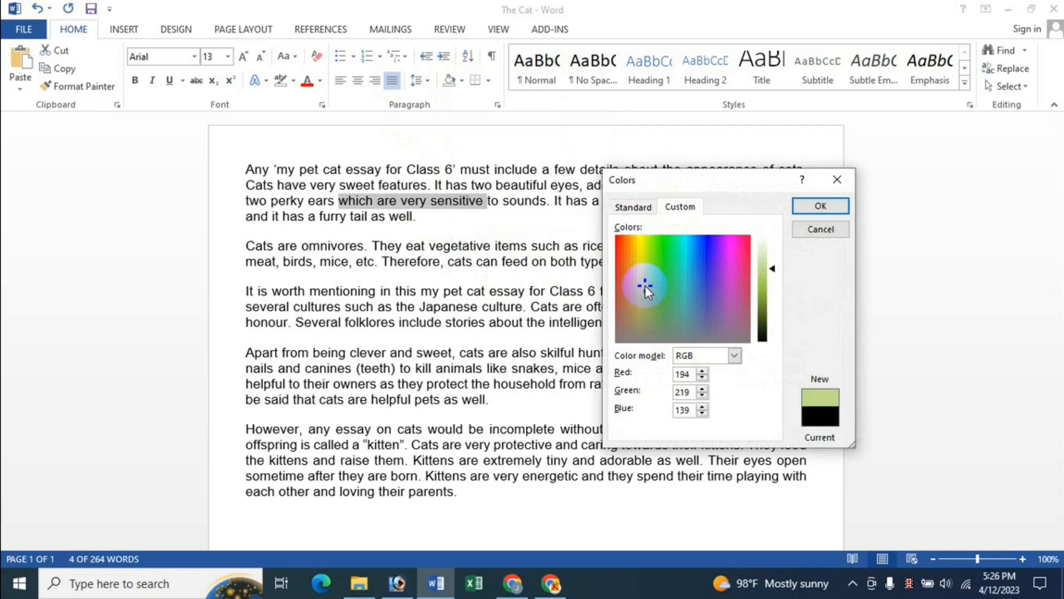
left_click(820, 207)
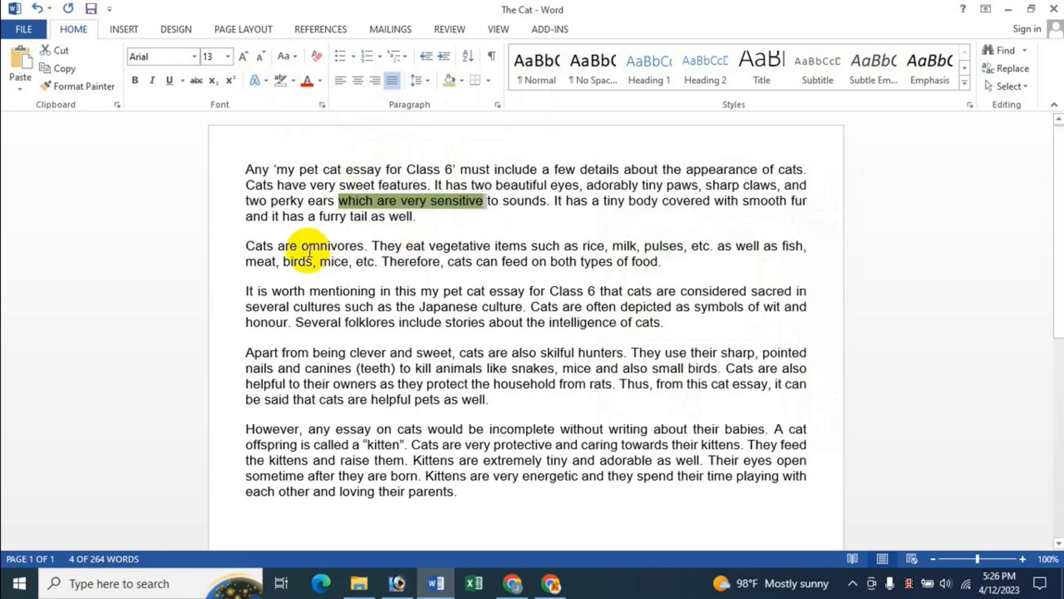
Highlight the words "Cats are omnivores" at the start of the second paragraph in turquoise.
left_click_drag(249, 250, 363, 250)
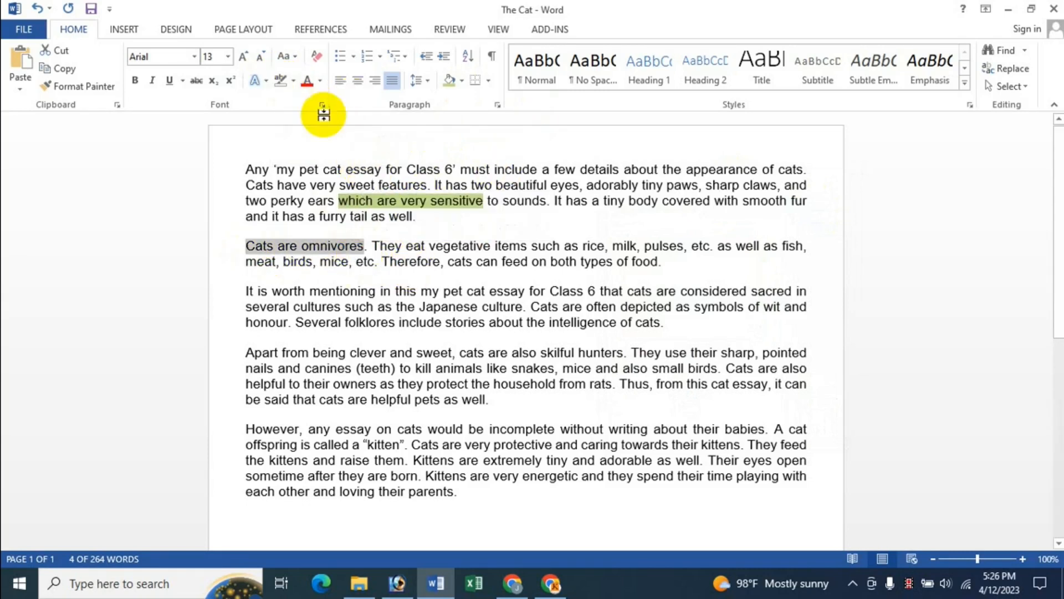
left_click(298, 83)
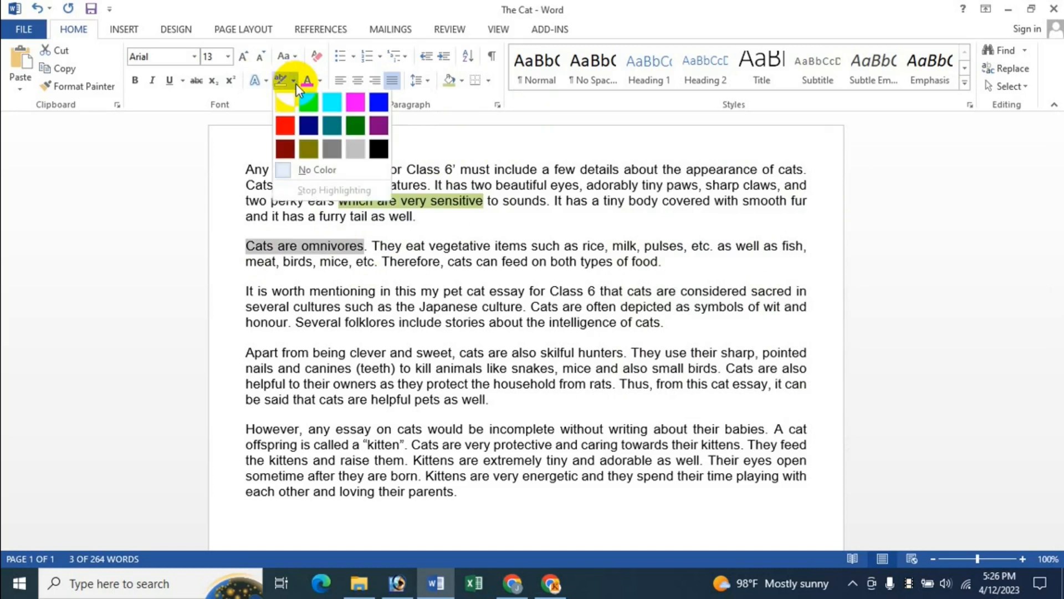
left_click(329, 106)
key("Right")
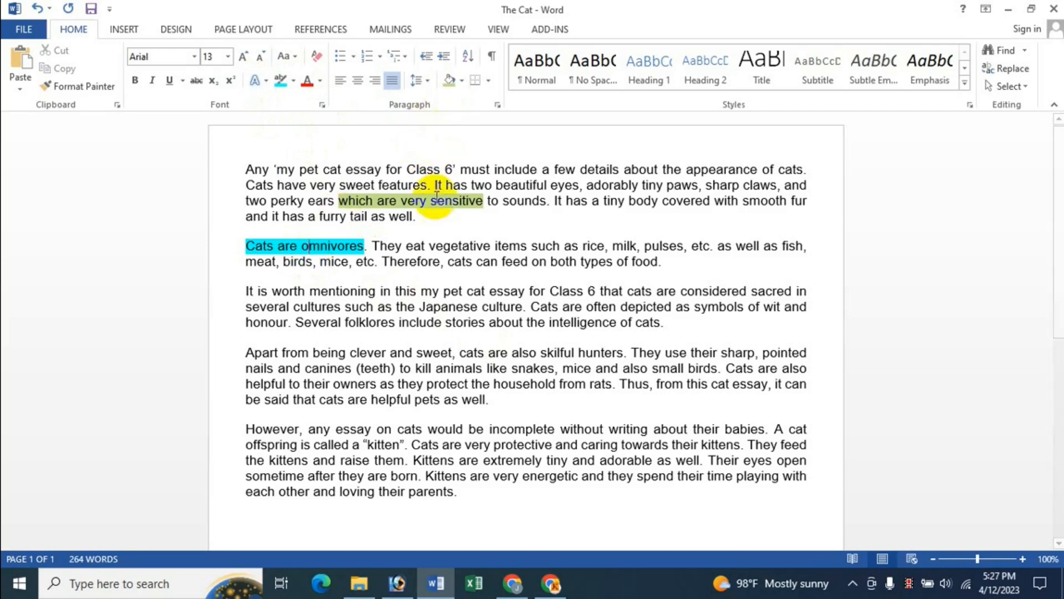
left_click(417, 202)
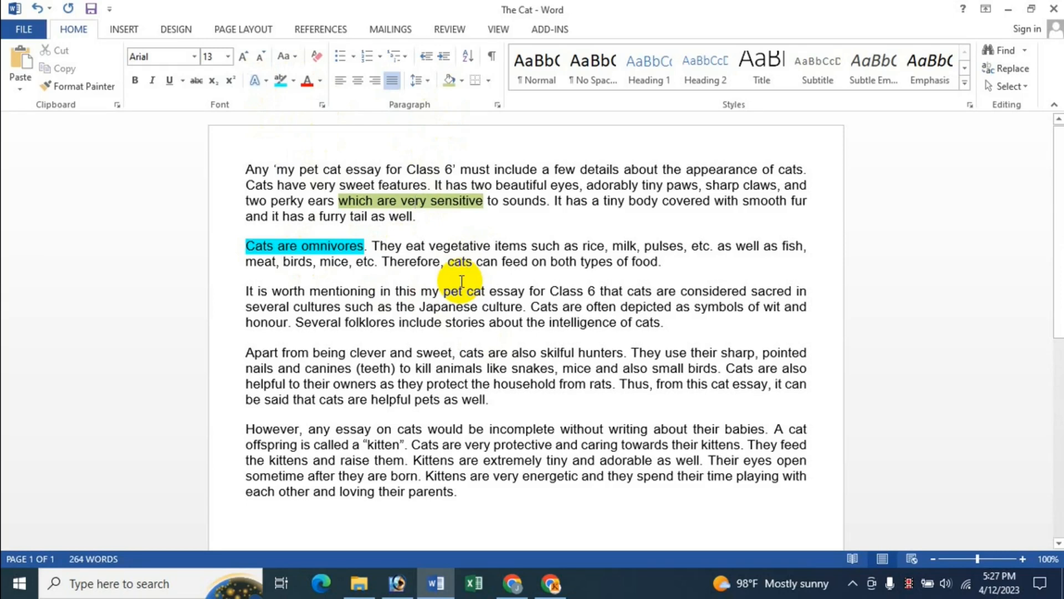
Highlight the whole third paragraph, beginning "It is worth mentioning", with the same turquoise text highlight.
left_click_drag(239, 289, 672, 323)
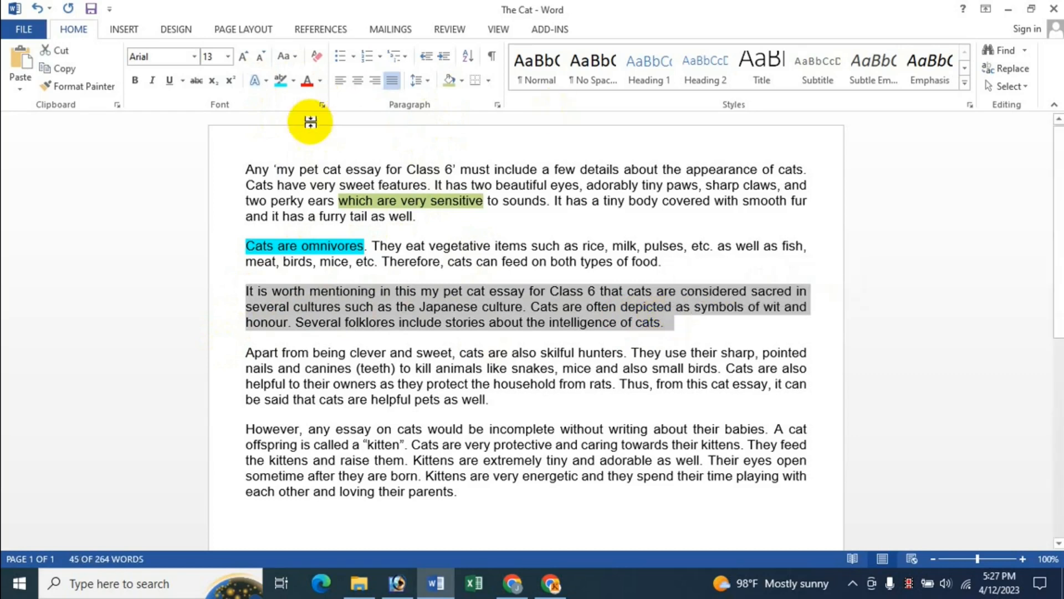
left_click(283, 83)
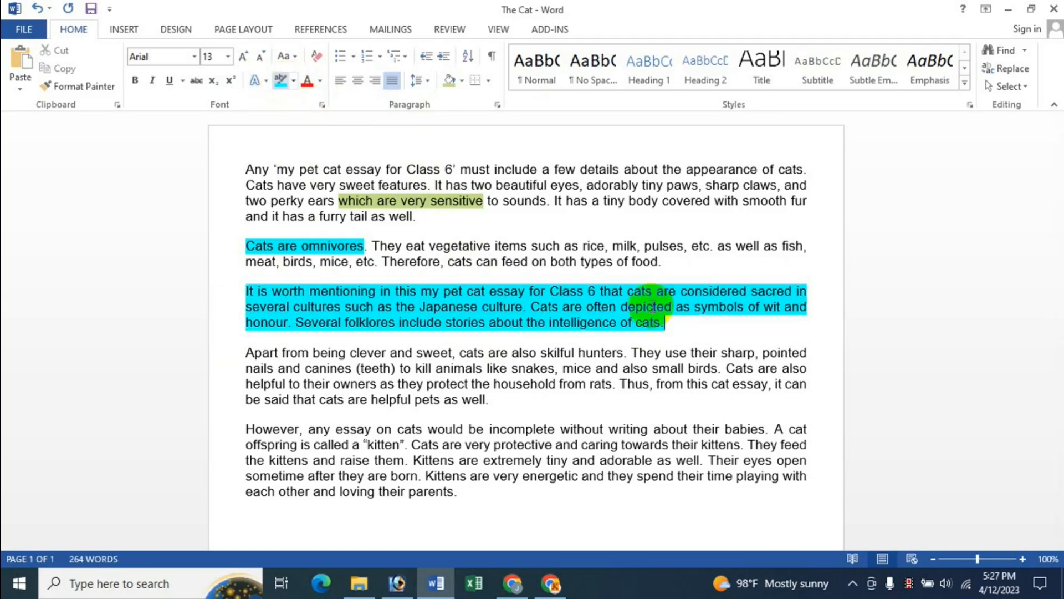
left_click(595, 338)
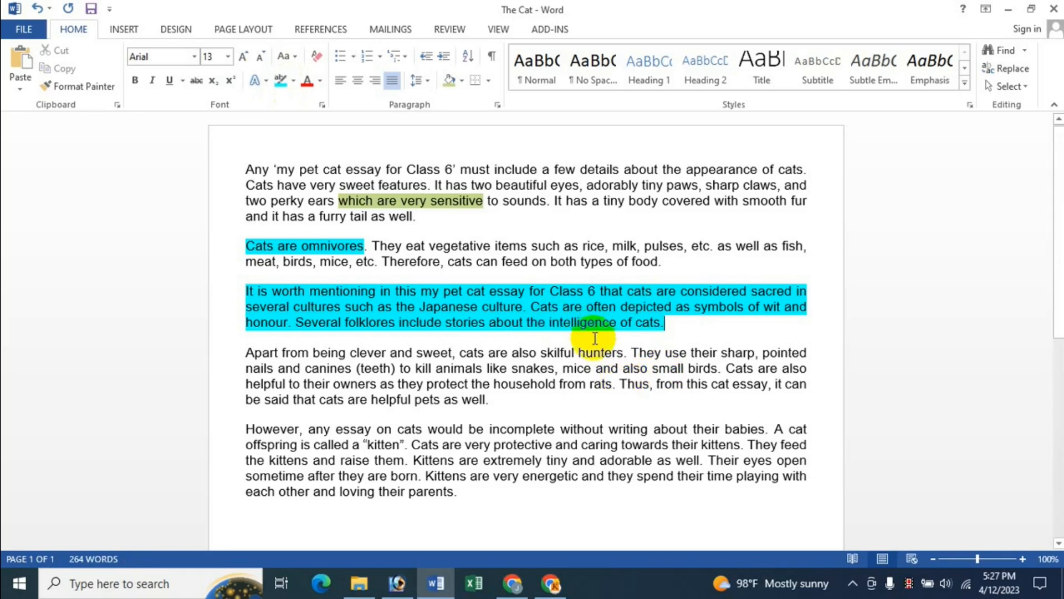
Apply the current light green shading to the whole fourth paragraph, beginning "Apart from being clever and sweet".
left_click(247, 352)
left_click_drag(307, 374, 488, 398)
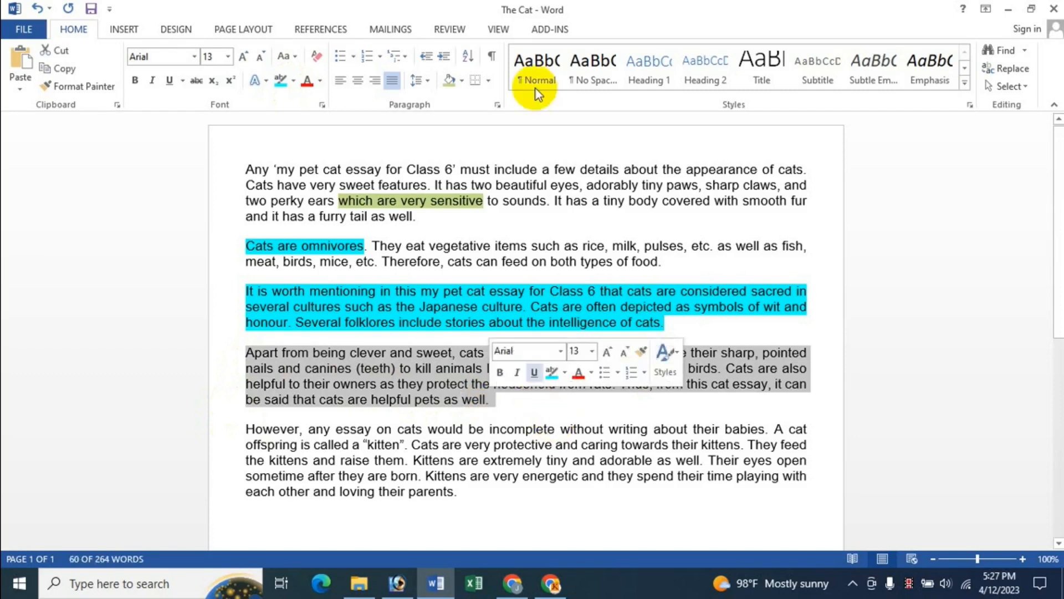
left_click(454, 83)
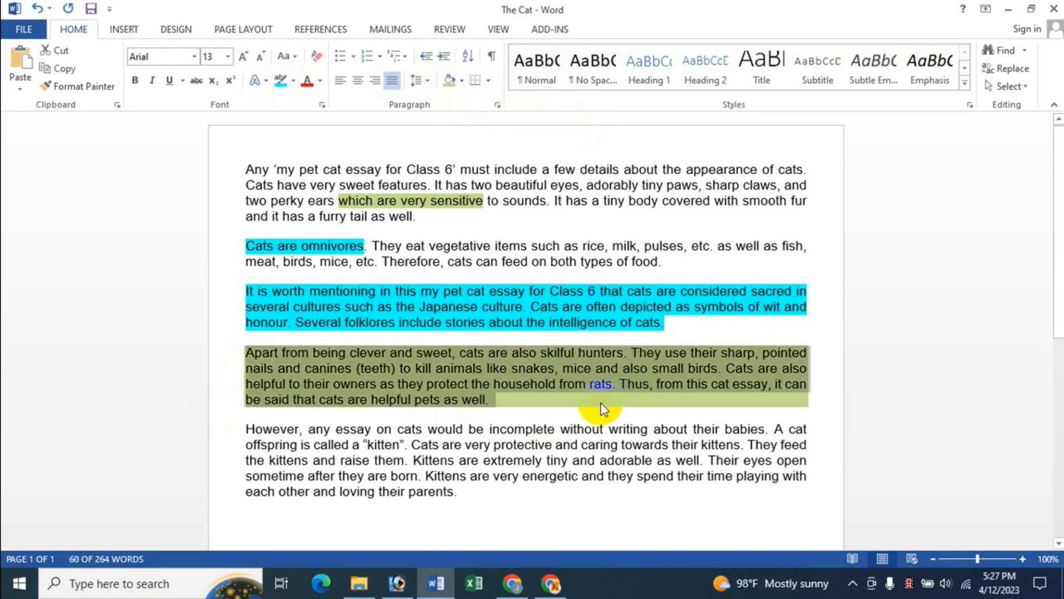
left_click(593, 424)
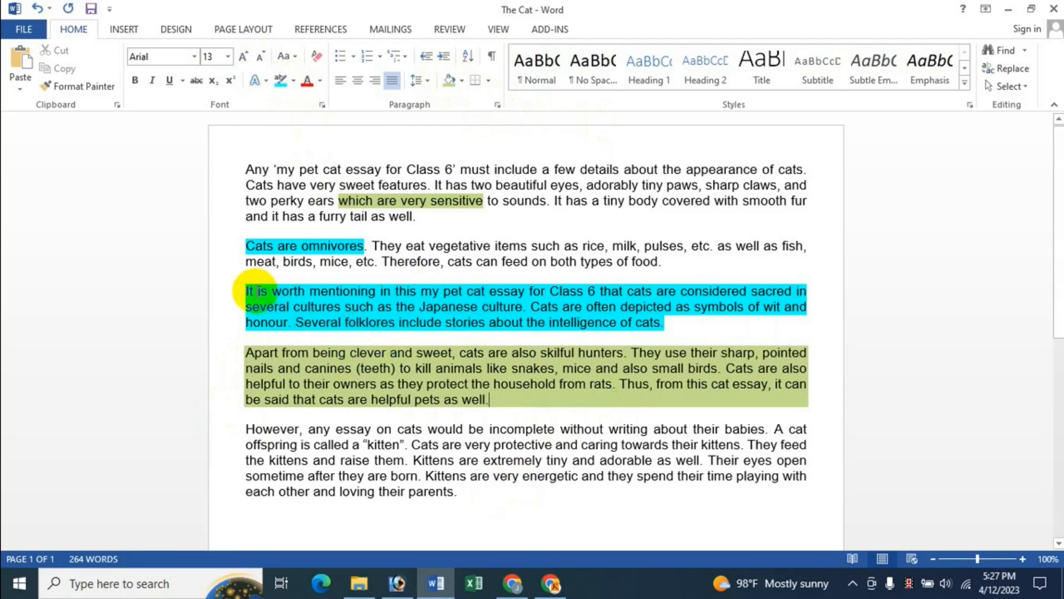
left_click_drag(246, 291, 649, 324)
left_click(672, 325)
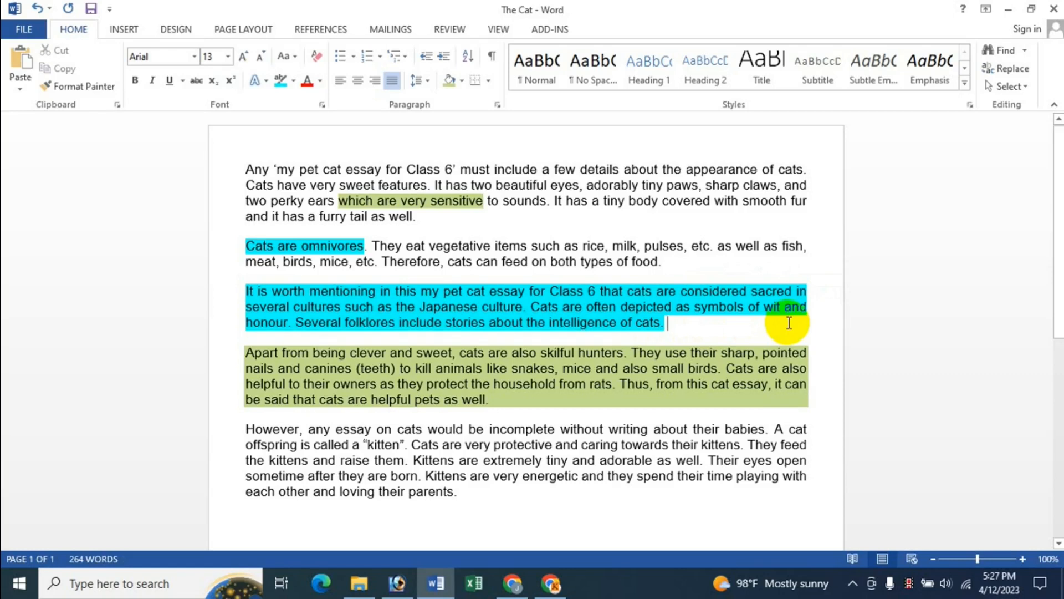
left_click(244, 356)
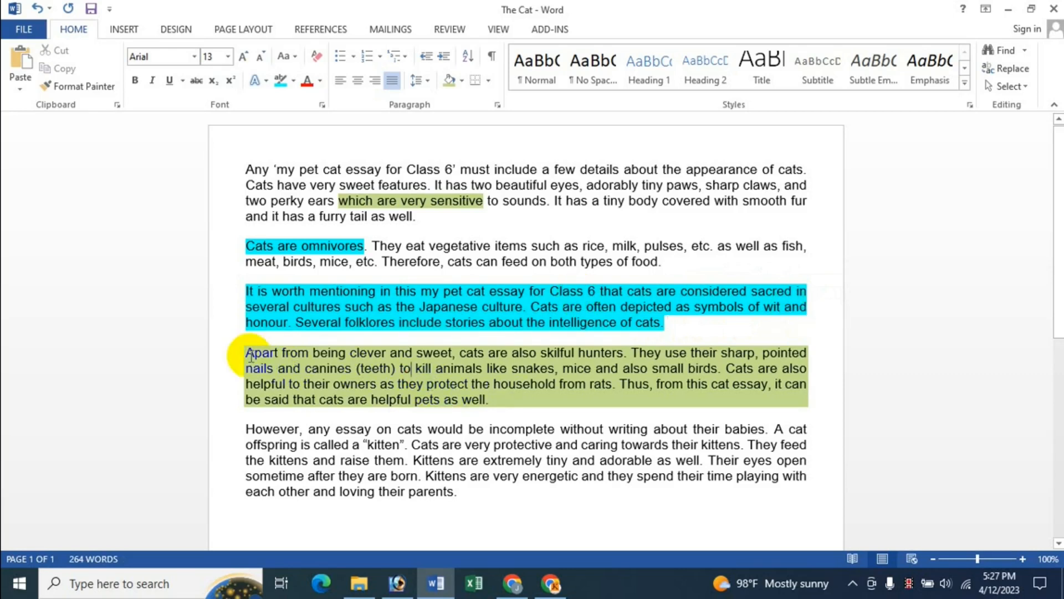
left_click(258, 346)
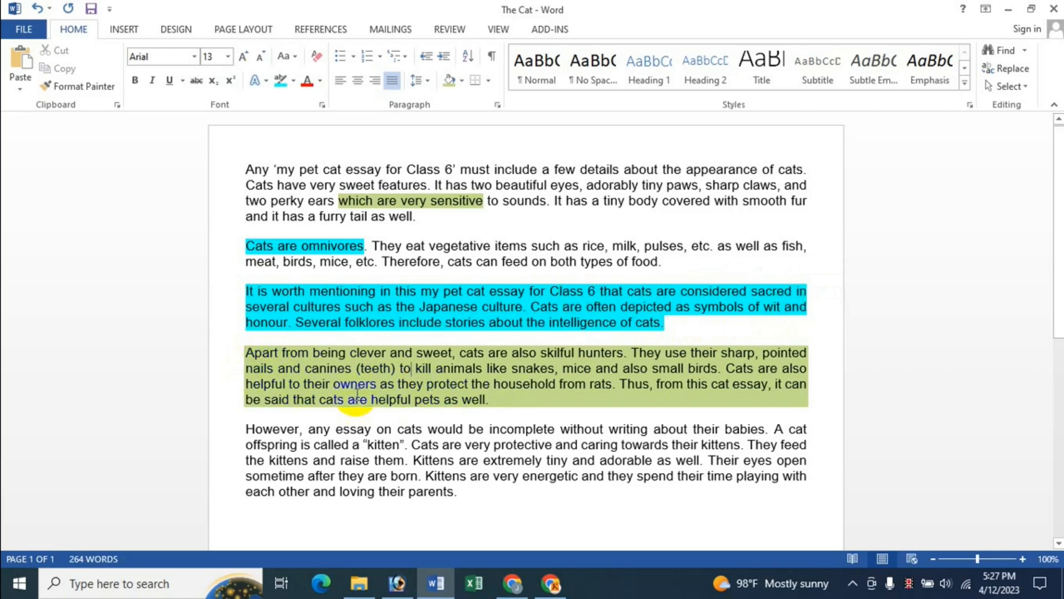
left_click(493, 408)
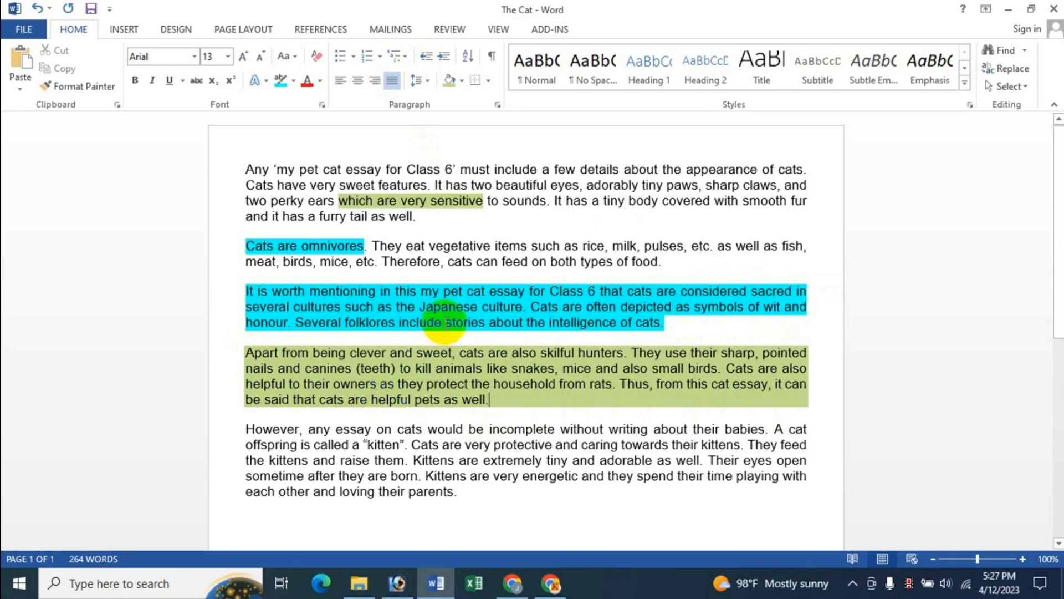
left_click(420, 322)
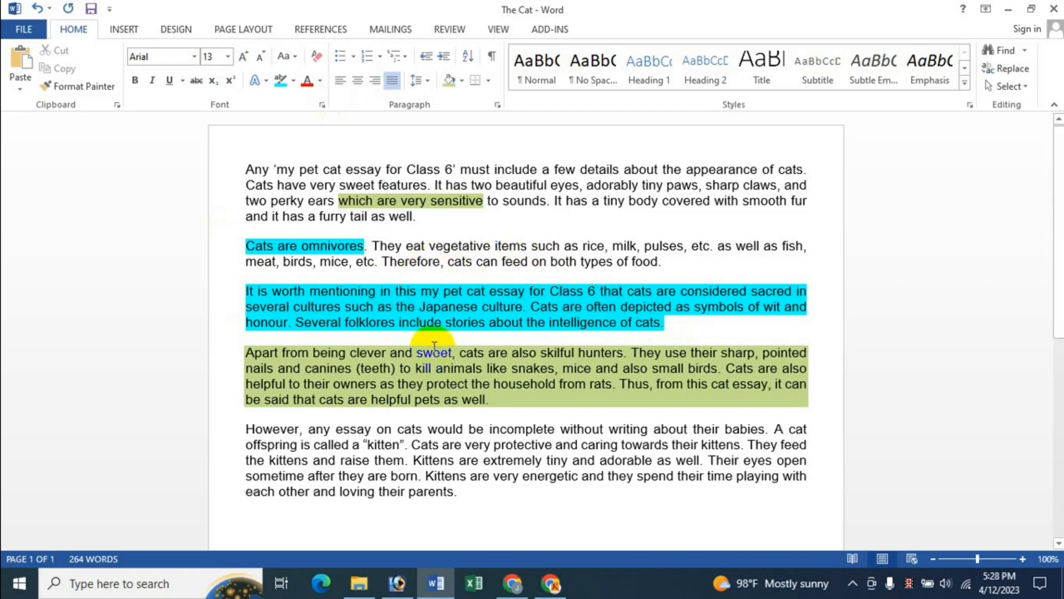
Remove the green shading from the fourth paragraph by setting its shading to No Color.
left_click_drag(251, 354, 636, 399)
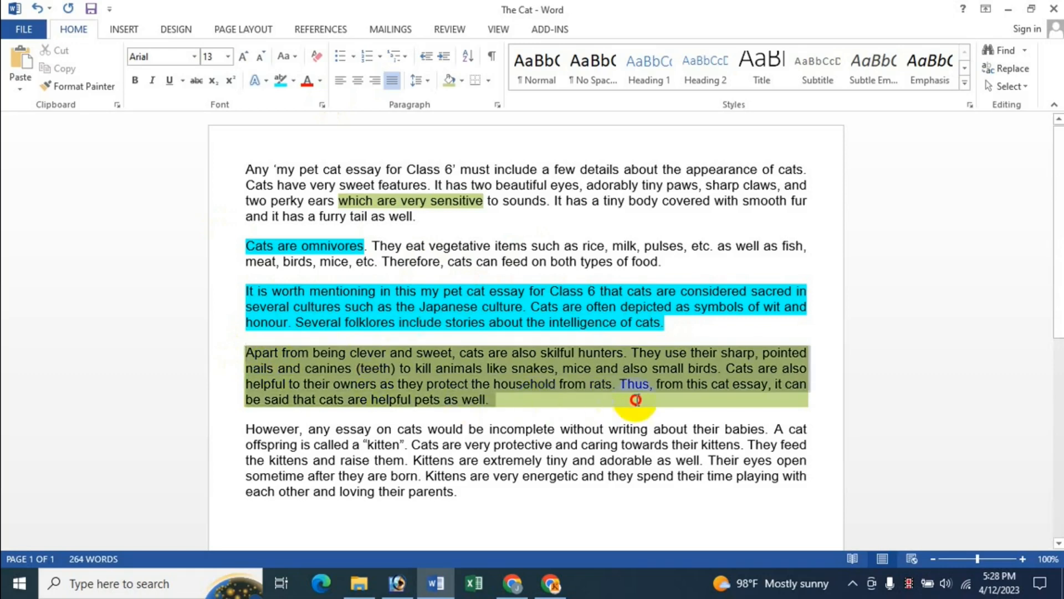
left_click(462, 81)
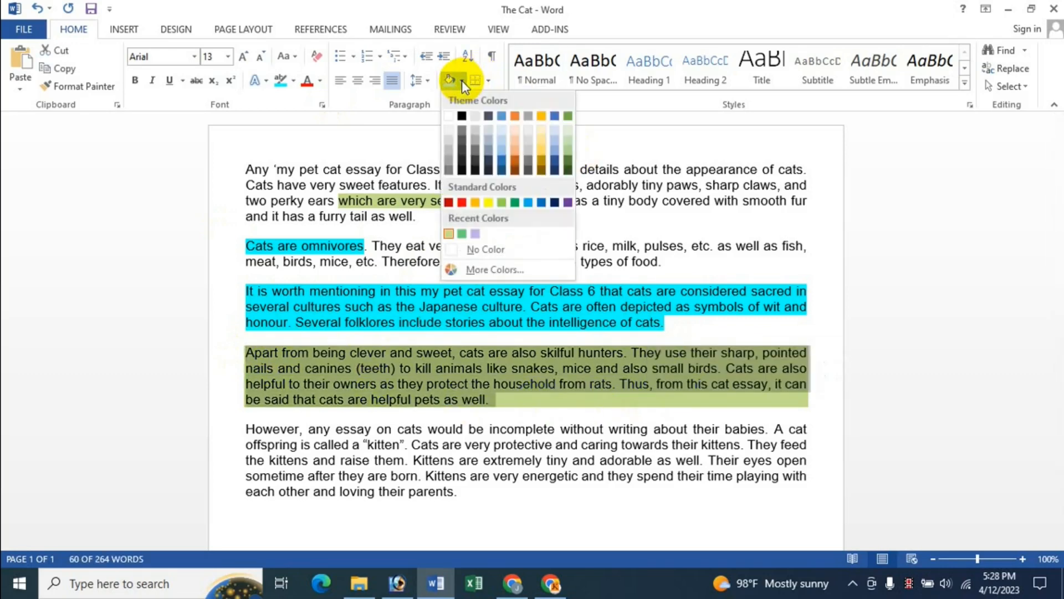
left_click(486, 249)
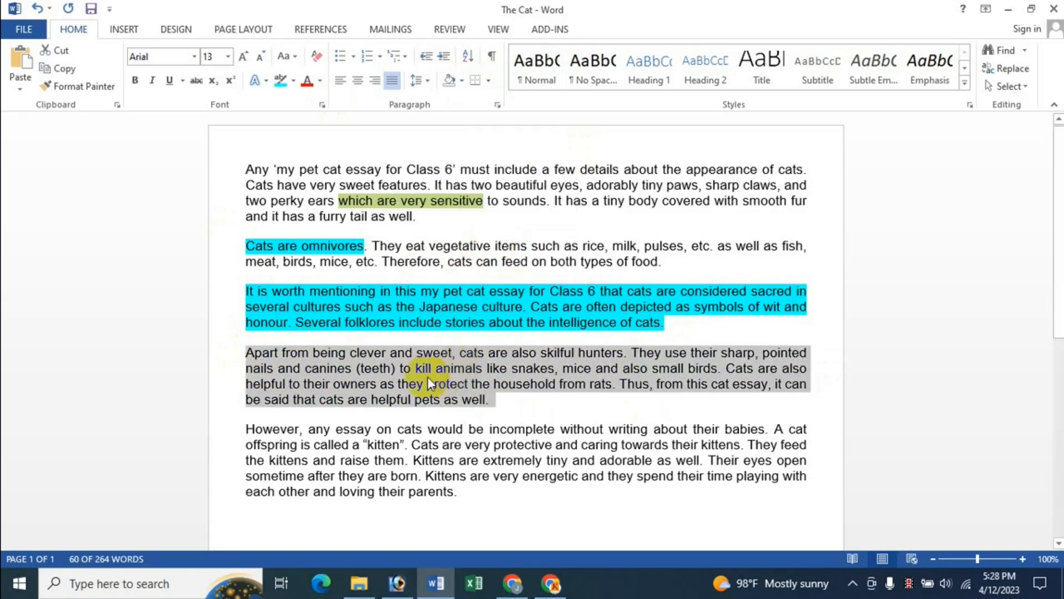
Remove the turquoise highlight from the third paragraph by setting its text highlight to No Color.
left_click(255, 294)
left_click_drag(255, 294, 672, 326)
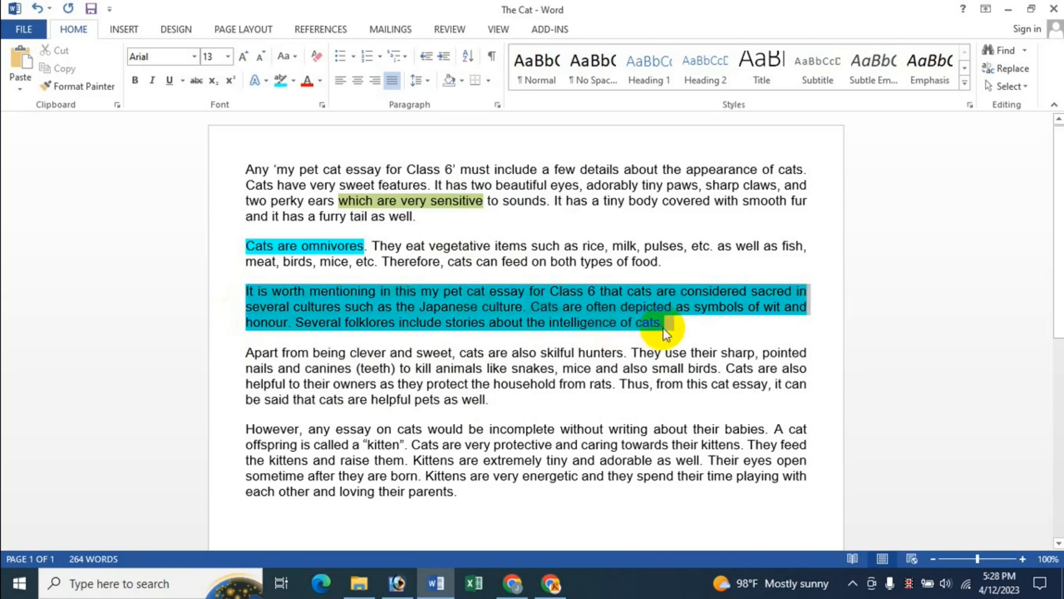
left_click(293, 81)
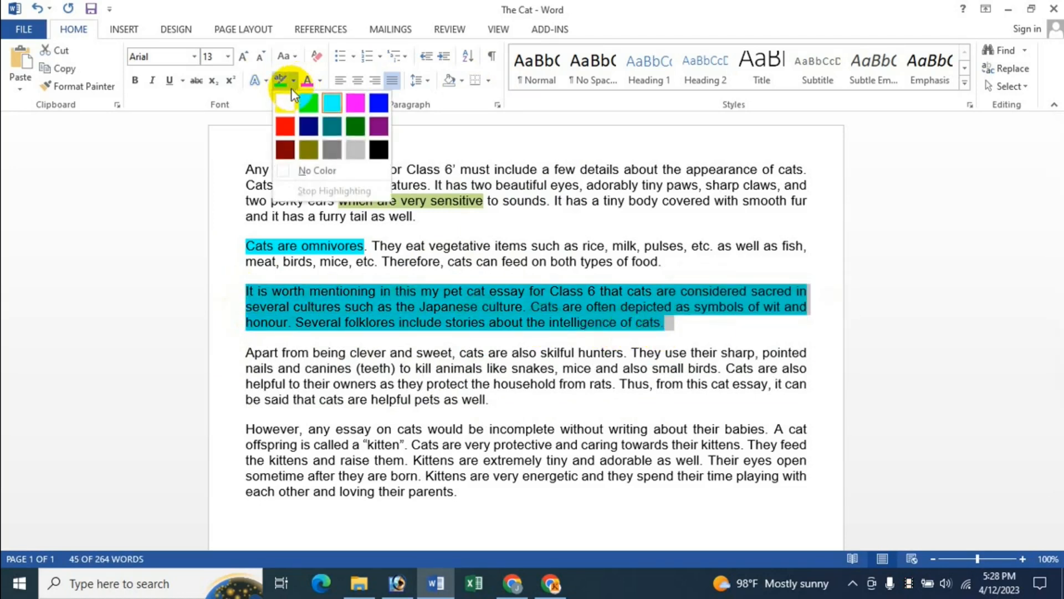
left_click(331, 172)
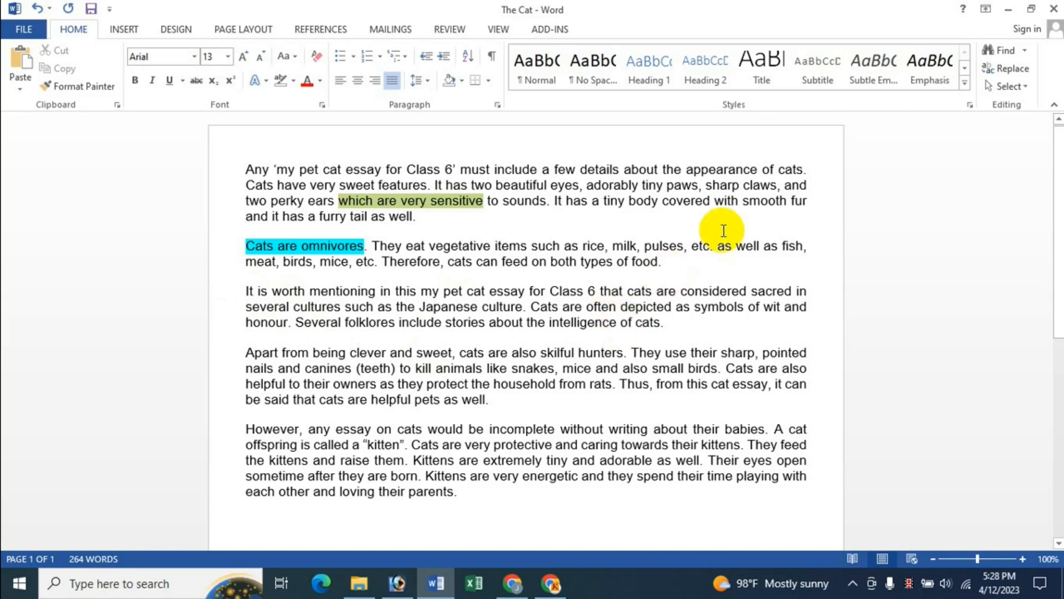
left_click(488, 80)
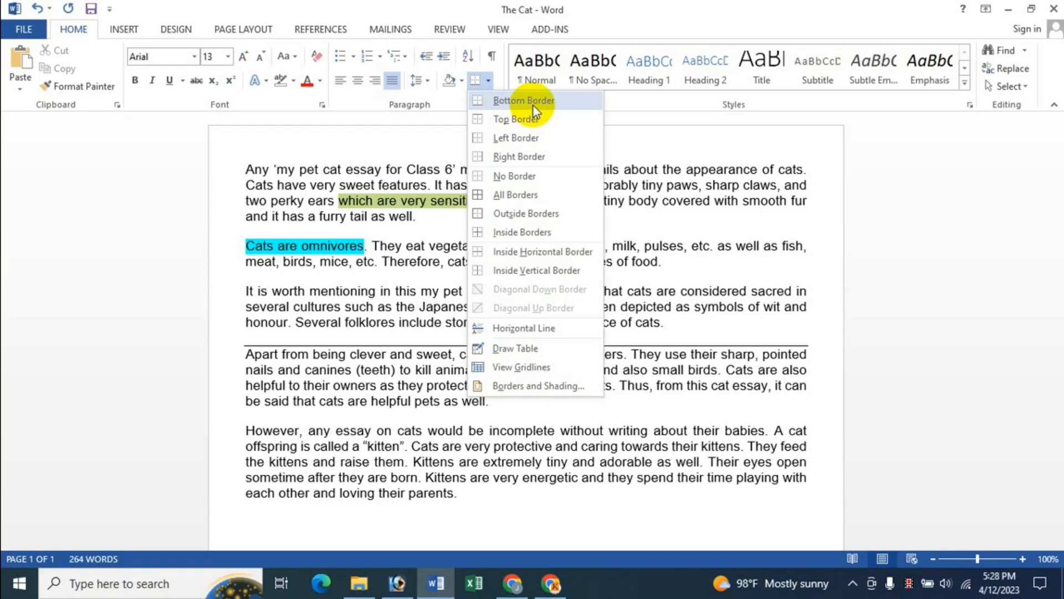
left_click(473, 496)
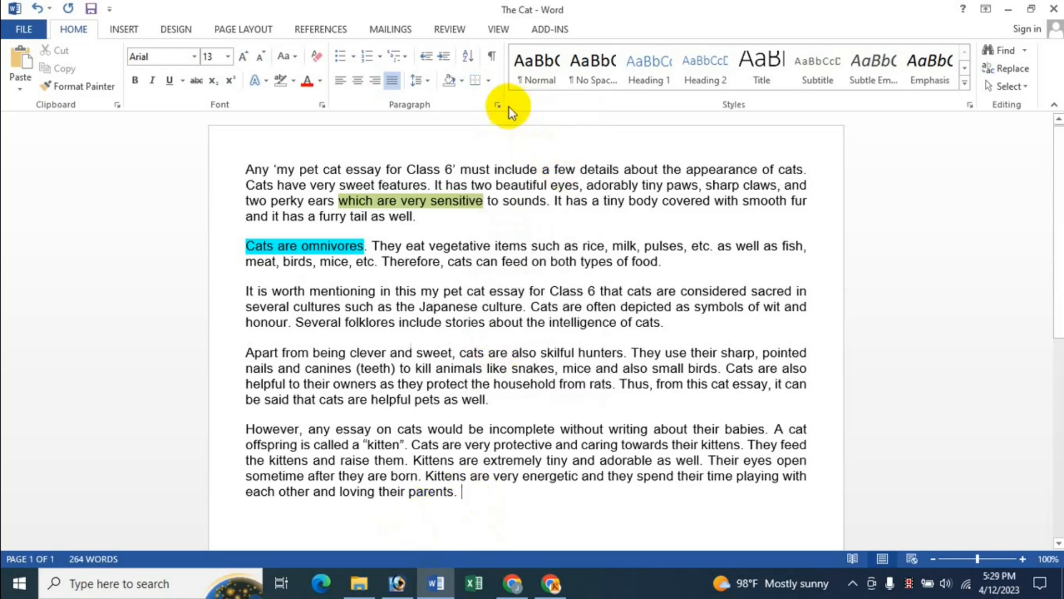
left_click(488, 84)
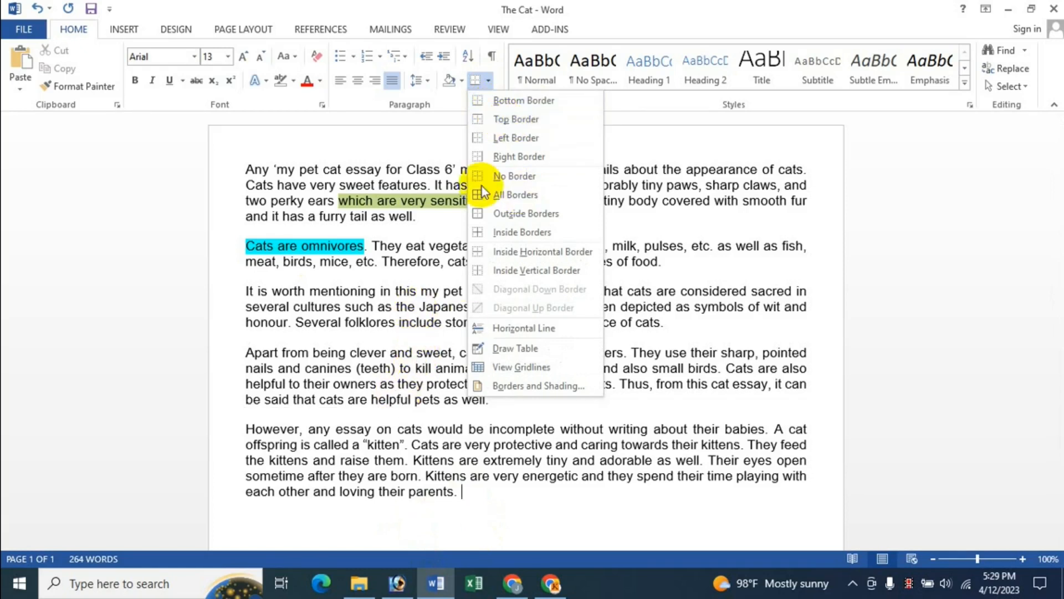
left_click(316, 216)
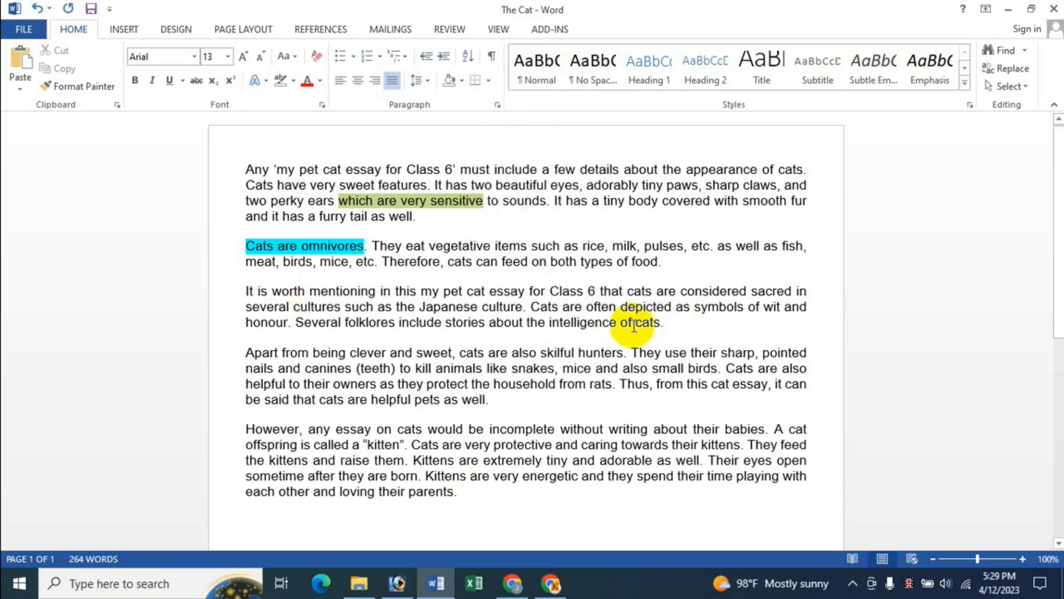
Add a right border to the second and third paragraphs together.
left_click(492, 81)
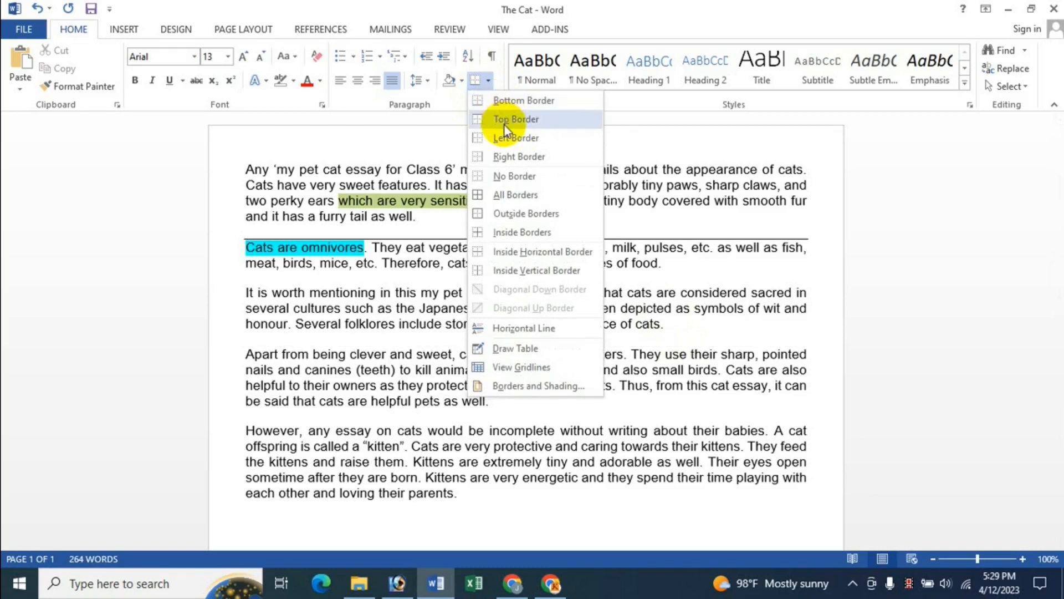
left_click(516, 160)
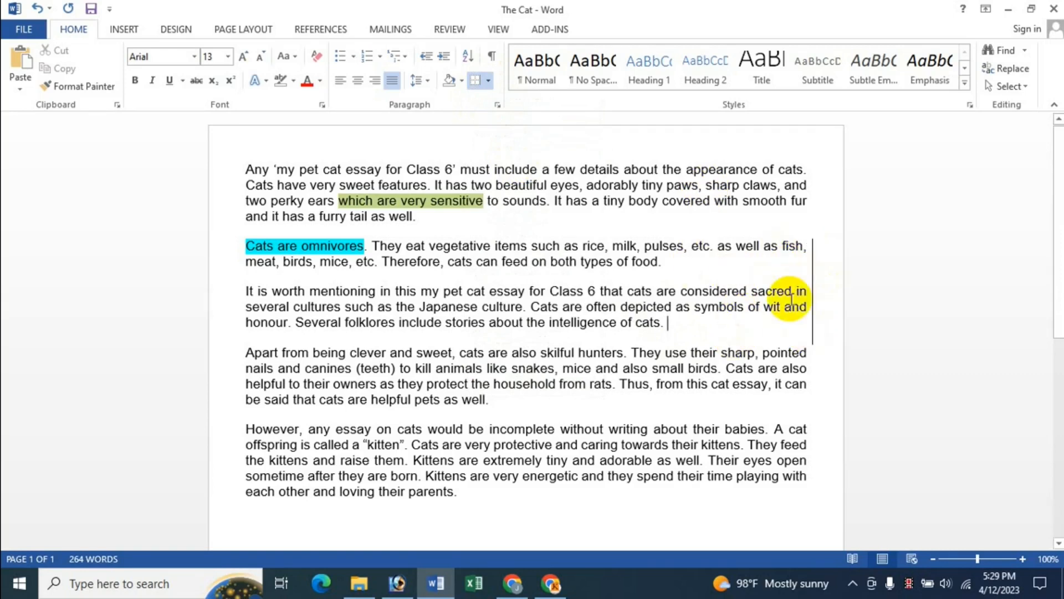
Add a left border to the second and third paragraphs and clear all their borders with No Border.
left_click(488, 80)
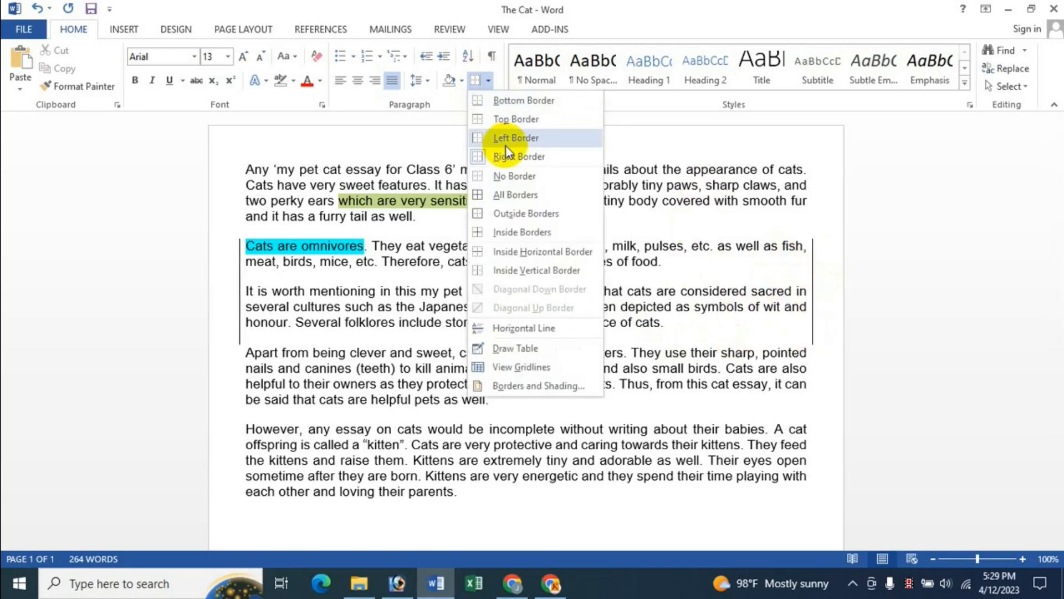
left_click(502, 142)
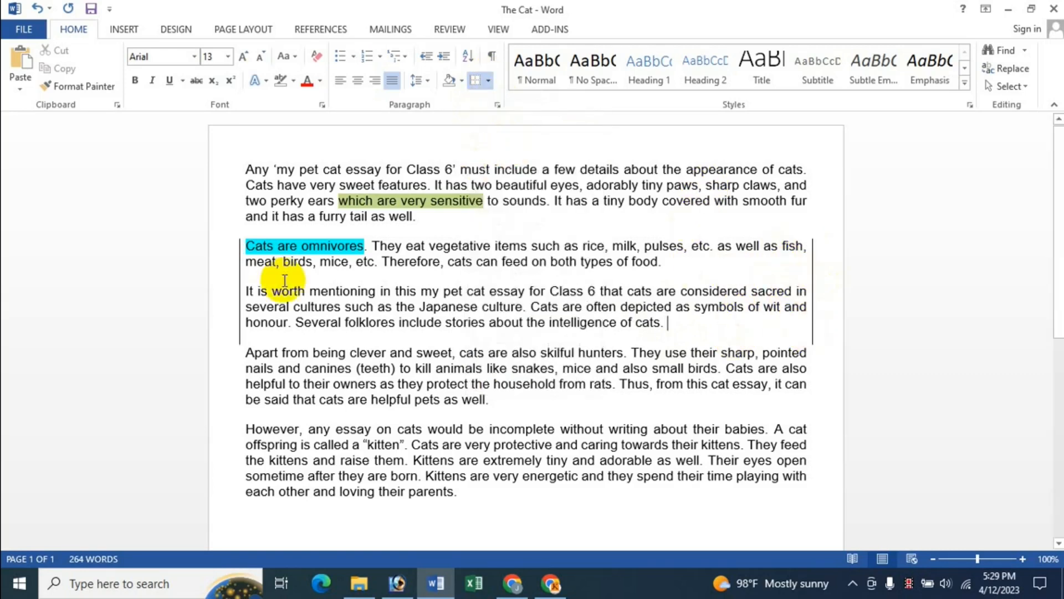
left_click(488, 81)
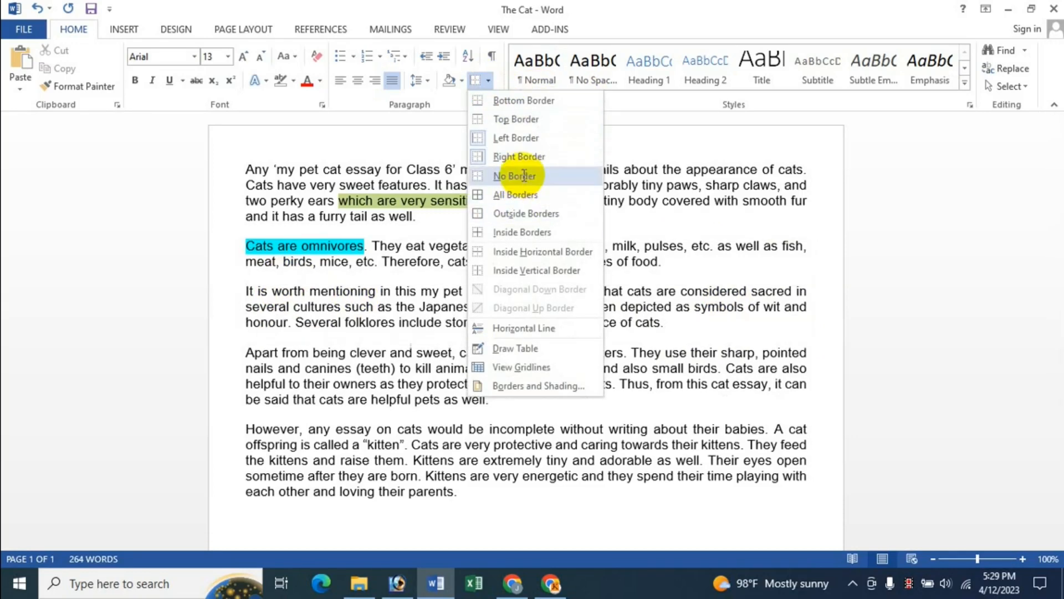
left_click(524, 176)
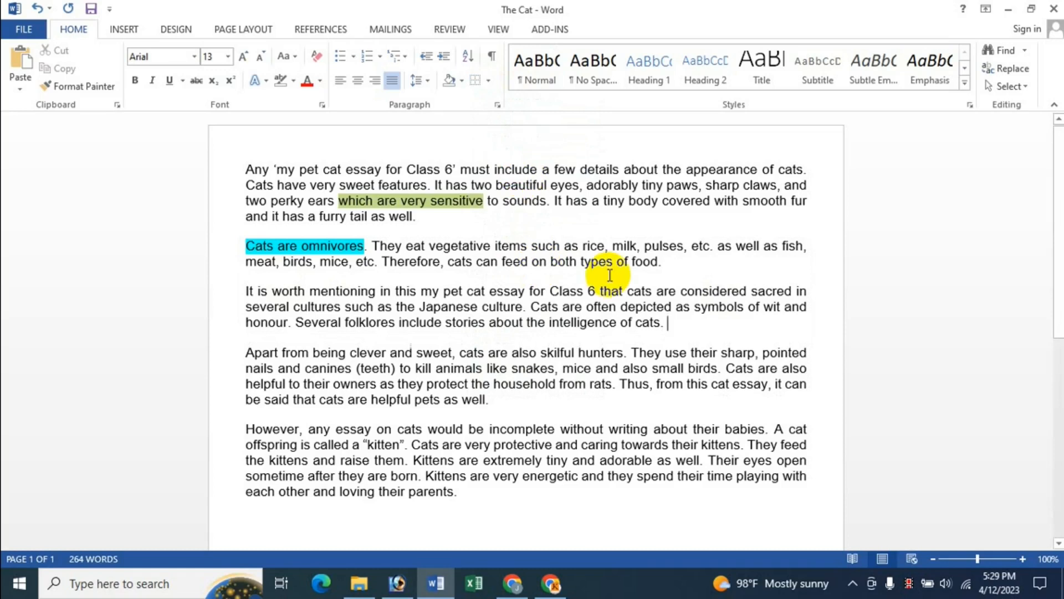
Apply All Borders to the second and third paragraphs and clear them with No Border.
left_click(489, 81)
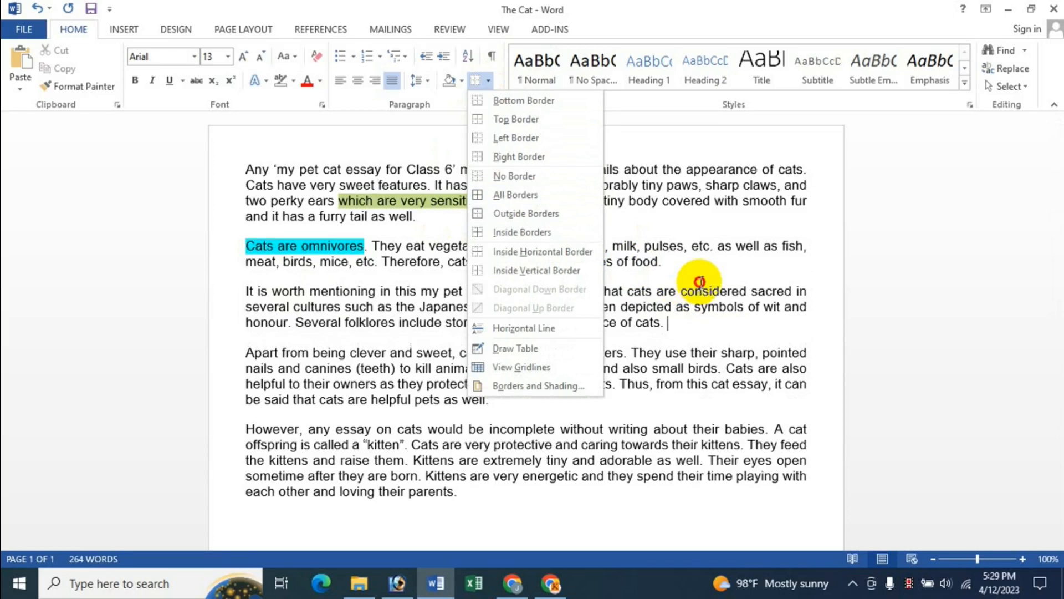
left_click(696, 281)
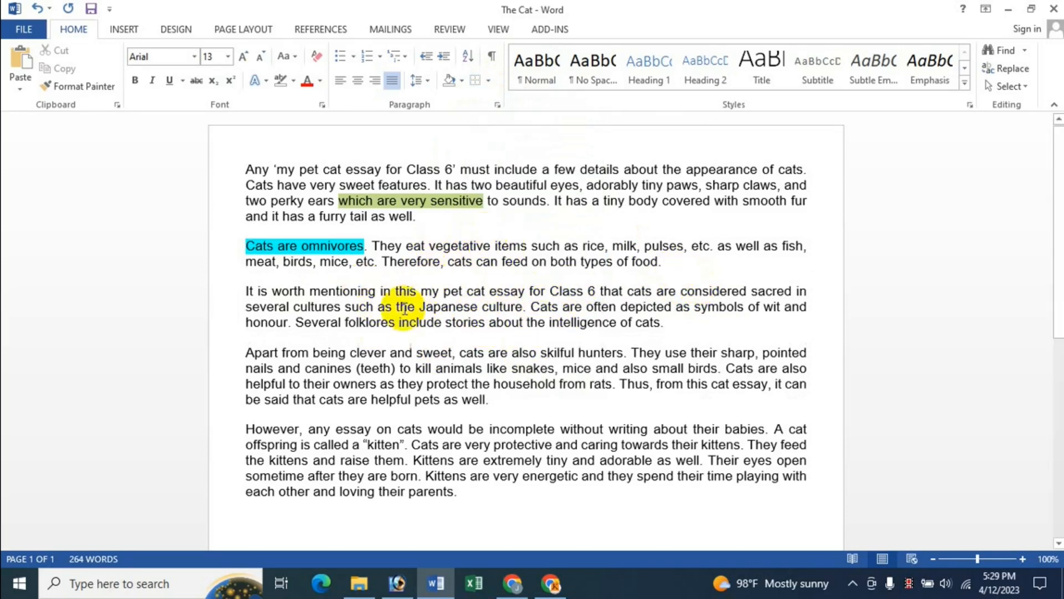
left_click(488, 80)
left_click(514, 195)
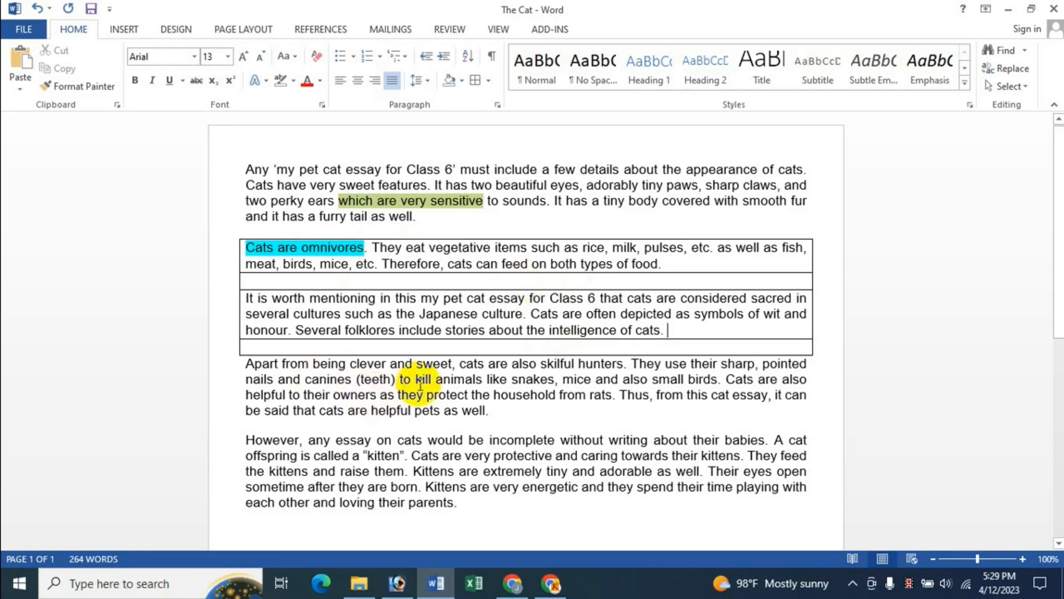
left_click(488, 80)
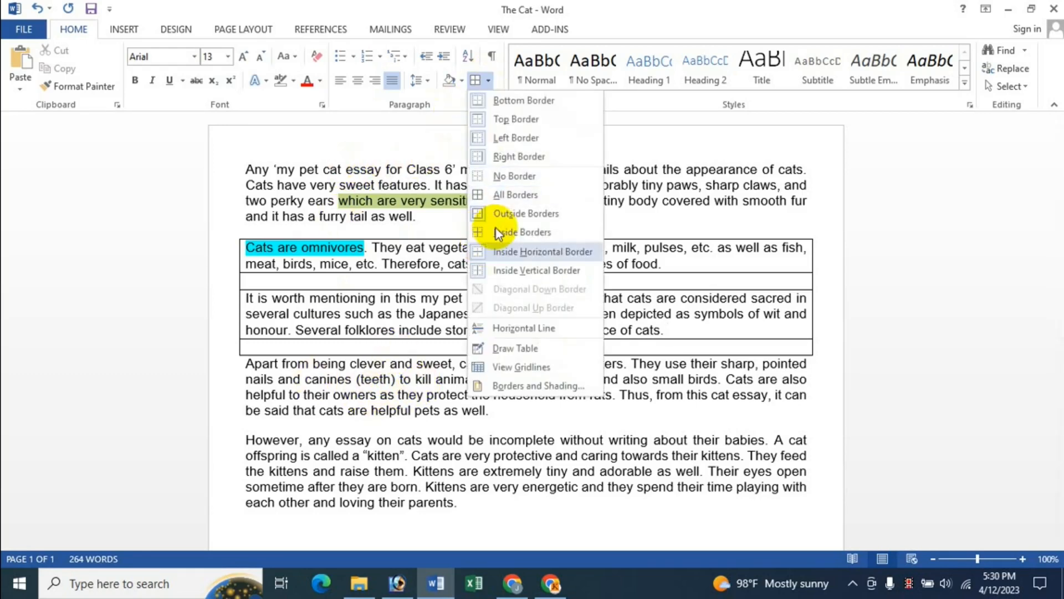
left_click(506, 174)
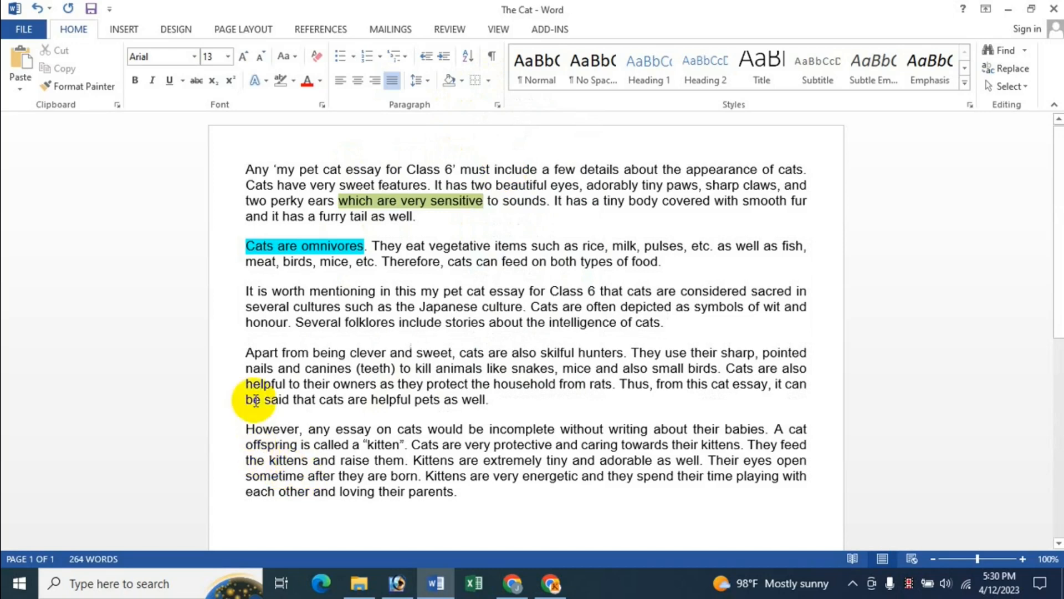
Preview the border options on the last paragraph and check them for the second to fourth paragraphs without applying any.
left_click_drag(255, 432, 452, 492)
left_click(488, 80)
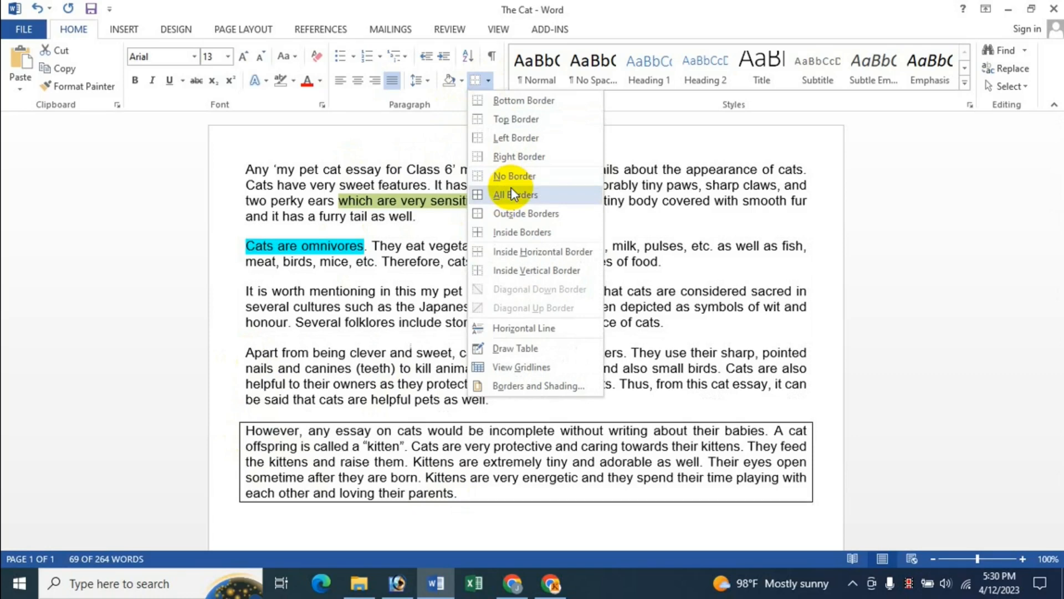
key("Escape")
left_click_drag(245, 246, 485, 400)
left_click(488, 80)
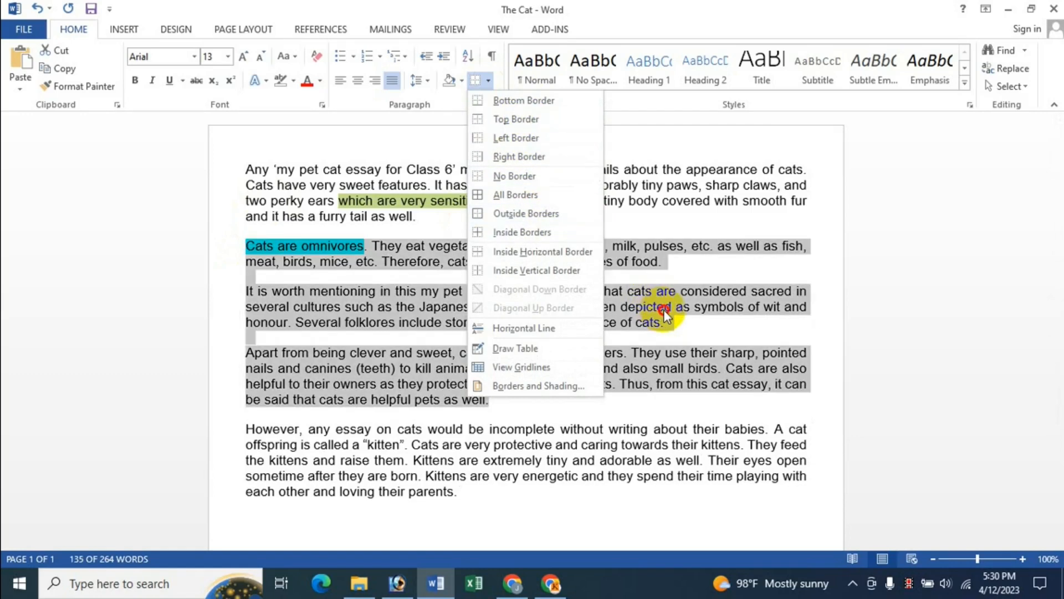
left_click(574, 351)
Insert a horizontal line directly below the fourth paragraph, which ends "helpful pets as well.".
left_click(499, 407)
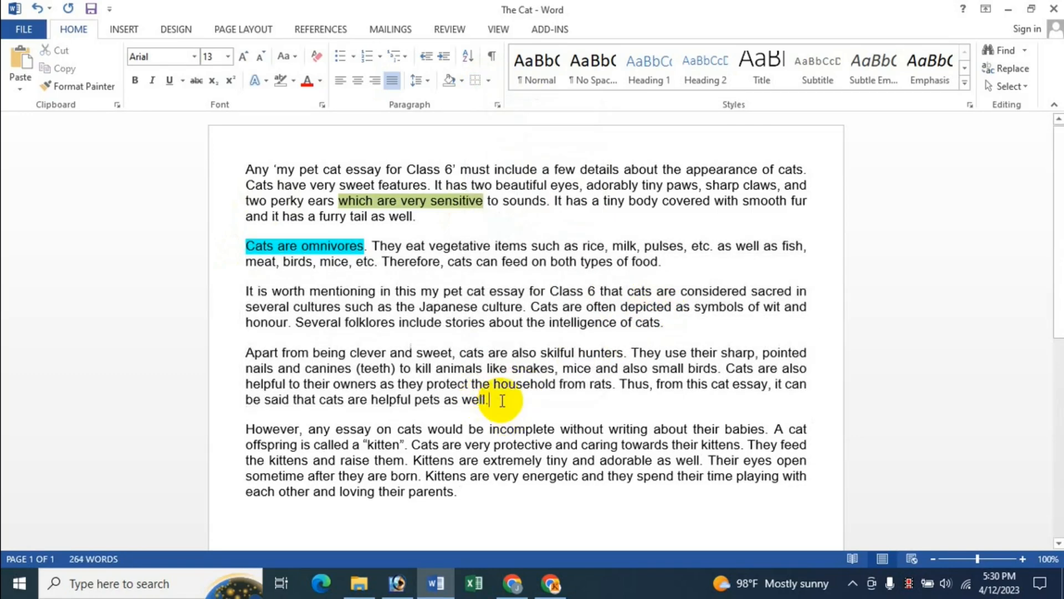
left_click(489, 81)
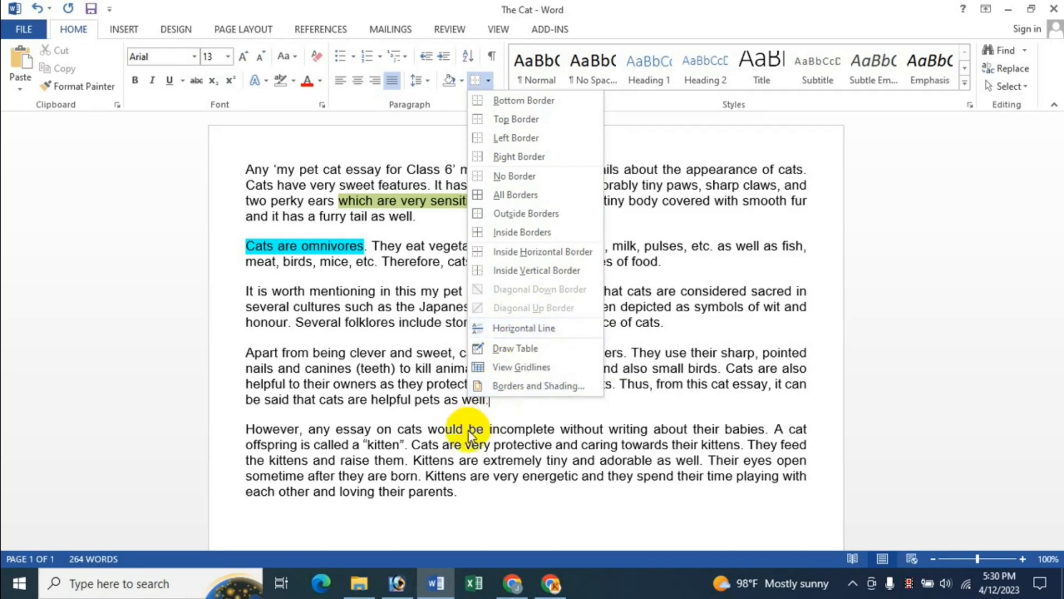
left_click(540, 327)
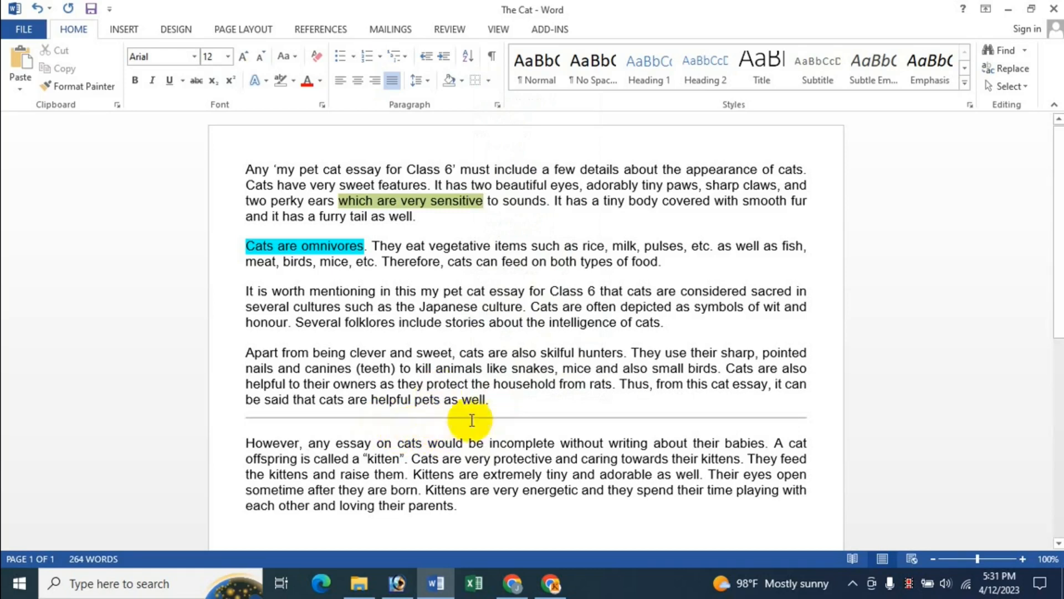
Increase the horizontal line's thickness and shade it yellow.
left_click(442, 419)
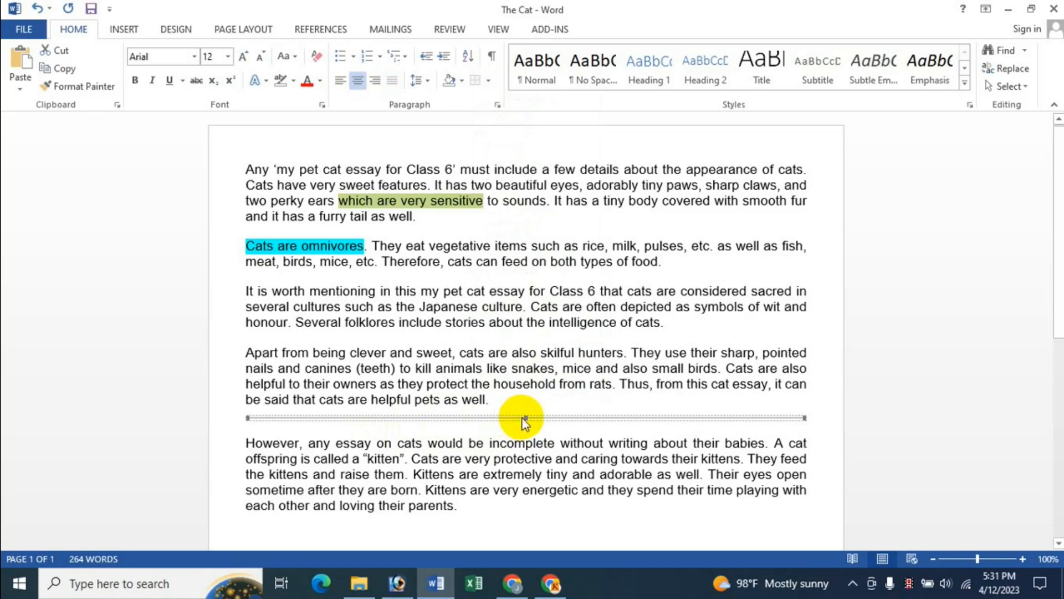
mouse_move(526, 418)
left_mouse_down()
mouse_move(518, 430)
mouse_move(526, 430)
left_mouse_up()
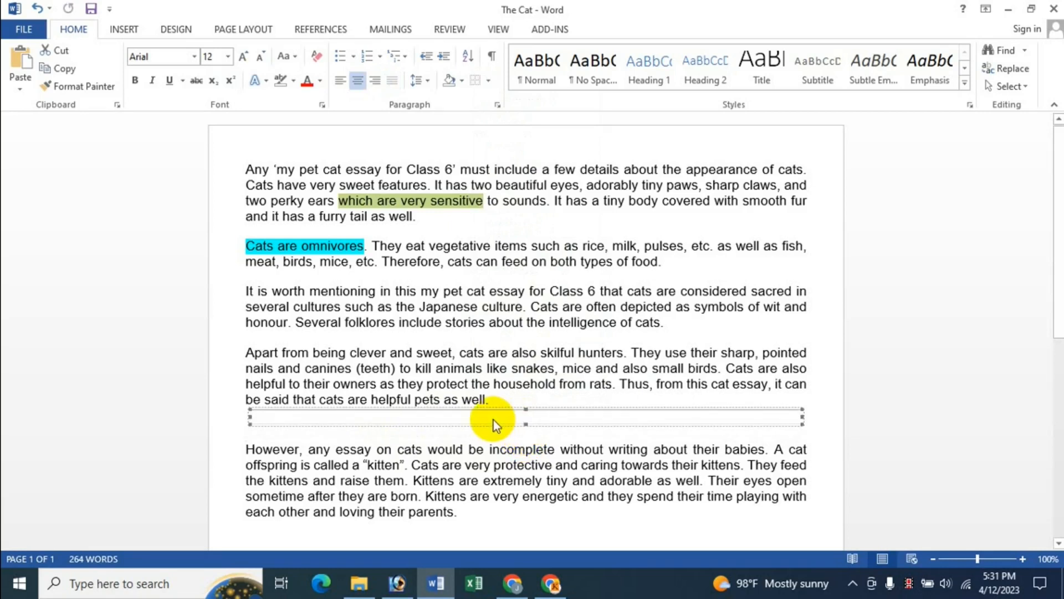
left_click(462, 81)
left_click(488, 202)
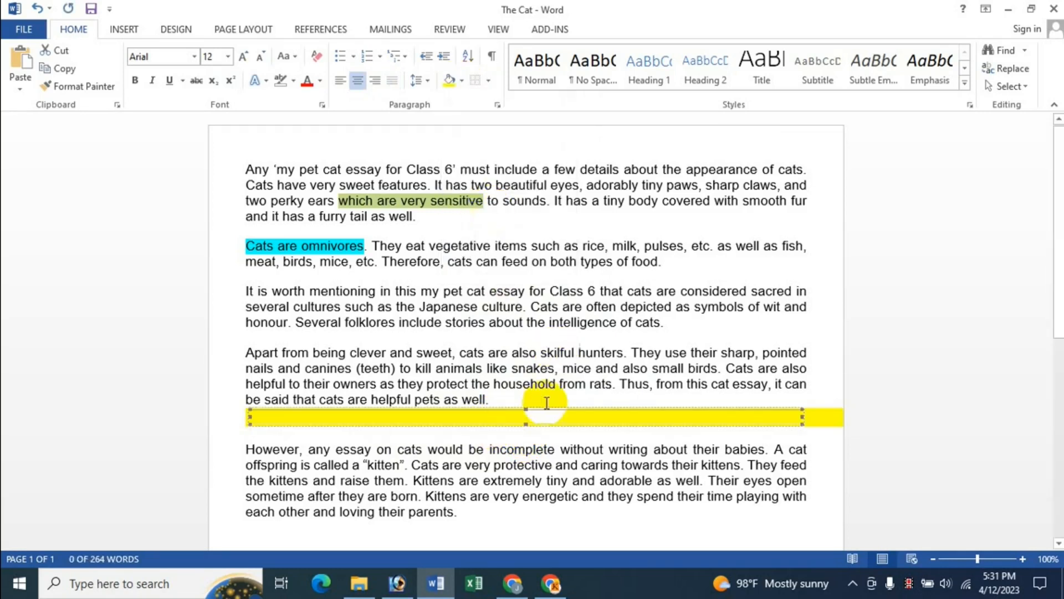
Reduce the yellow horizontal line's thickness and delete the line.
left_click_drag(525, 424, 526, 420)
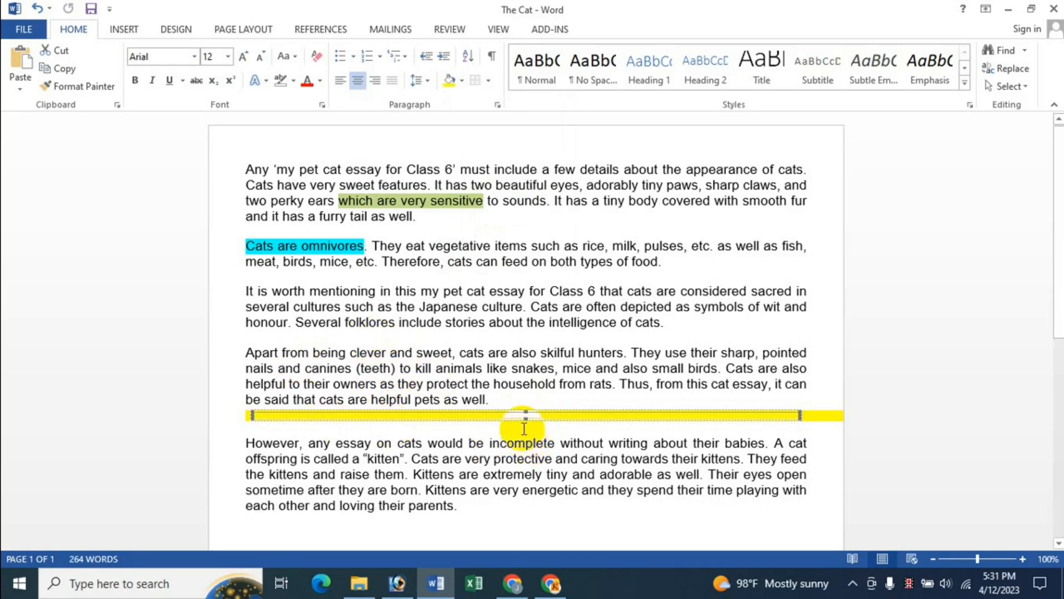
key("Delete")
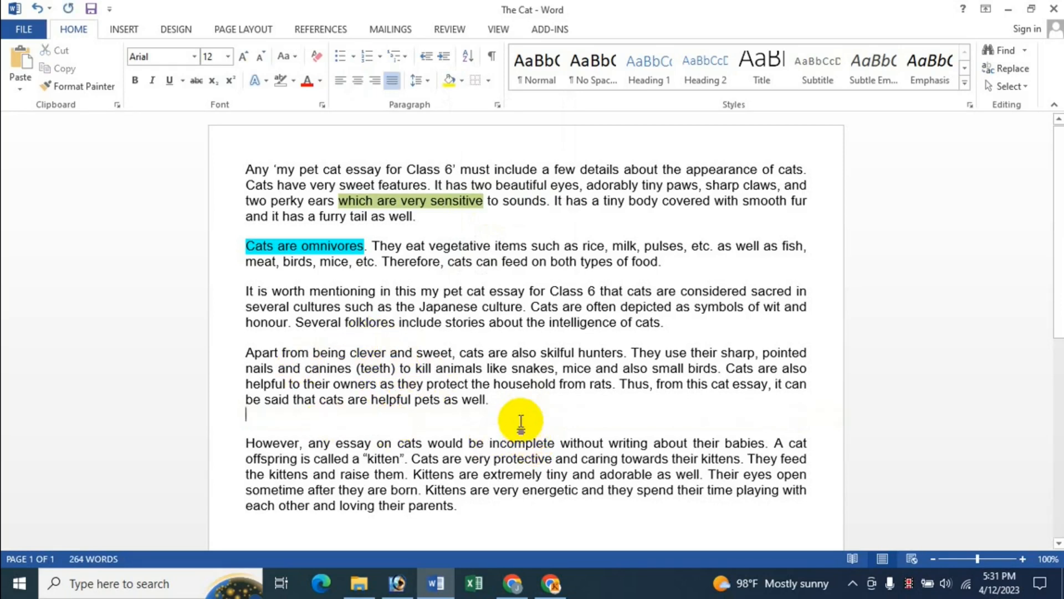
Draw a table about 1.25" high below the last paragraph and divide it into three columns and two rows.
left_click(488, 80)
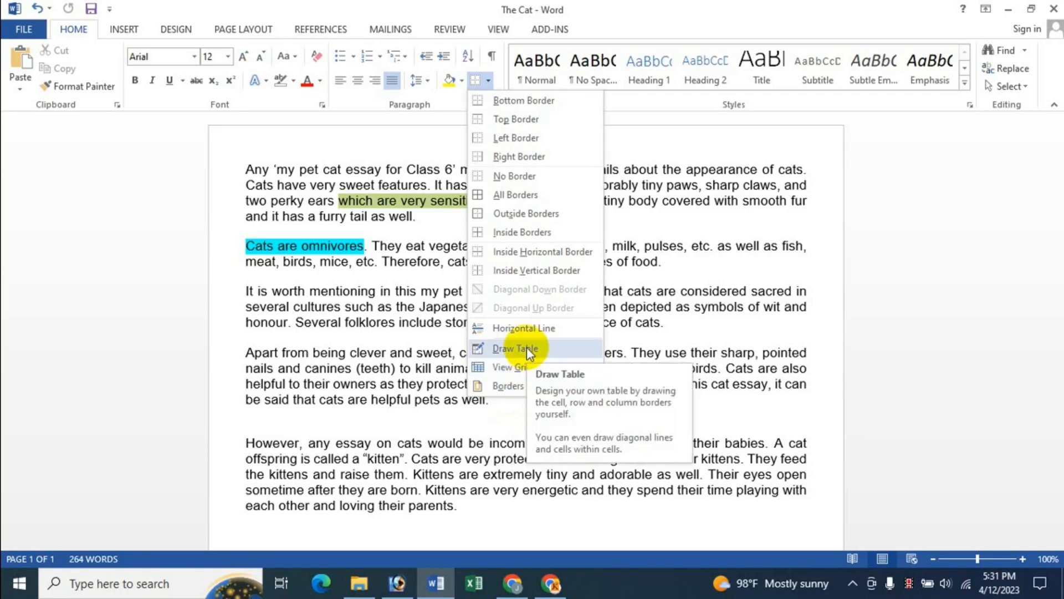
left_click(523, 348)
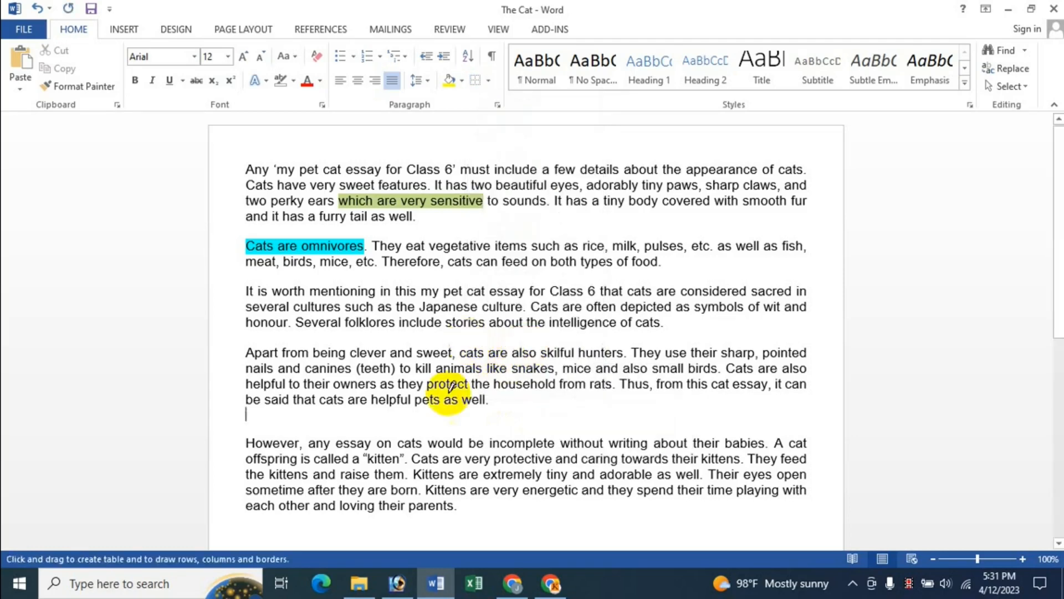
scroll(334, 415, "down", 3)
mouse_move(266, 400)
left_mouse_down()
mouse_move(527, 473)
mouse_move(738, 494)
left_mouse_up()
left_click_drag(378, 402, 375, 480)
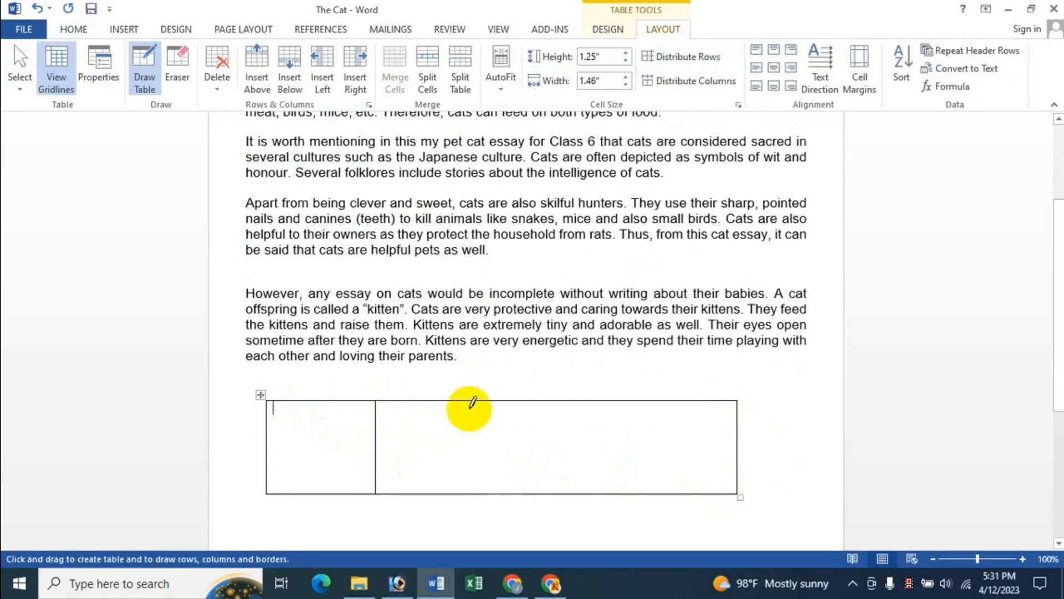
left_click_drag(472, 404, 471, 491)
left_click_drag(271, 442, 693, 440)
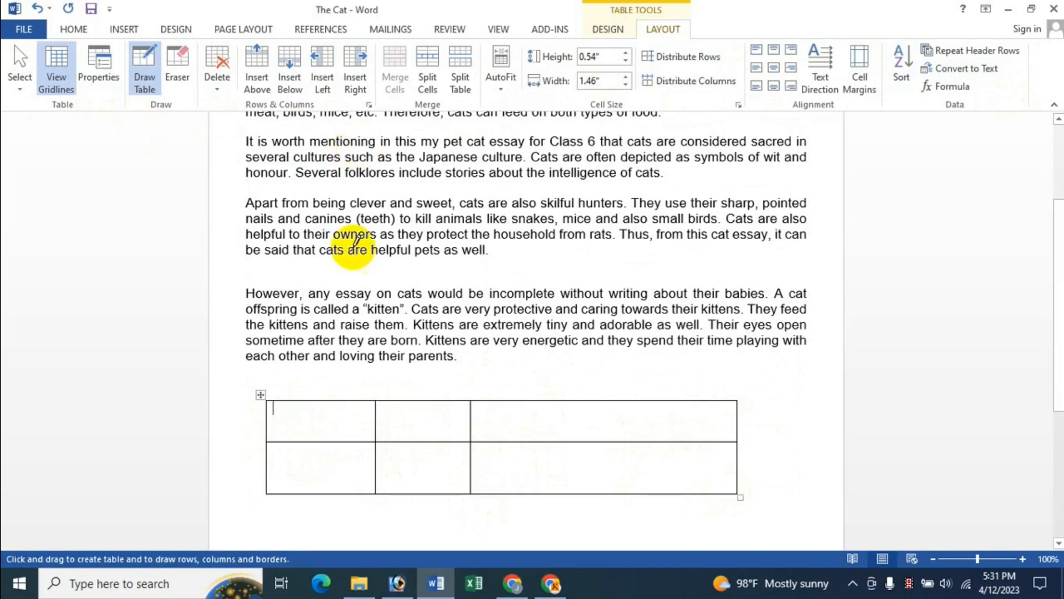
Undo the row line and the second column line drawn in the table.
key("ctrl+z")
key("ctrl+z")
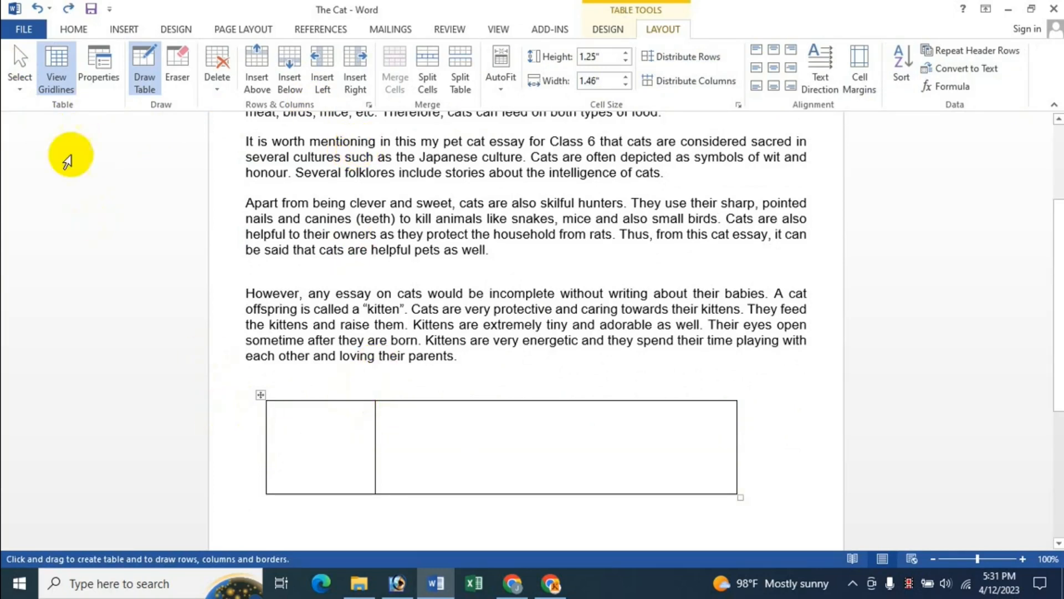
Delete the whole table and start a new line below the last paragraph.
left_click(20, 81)
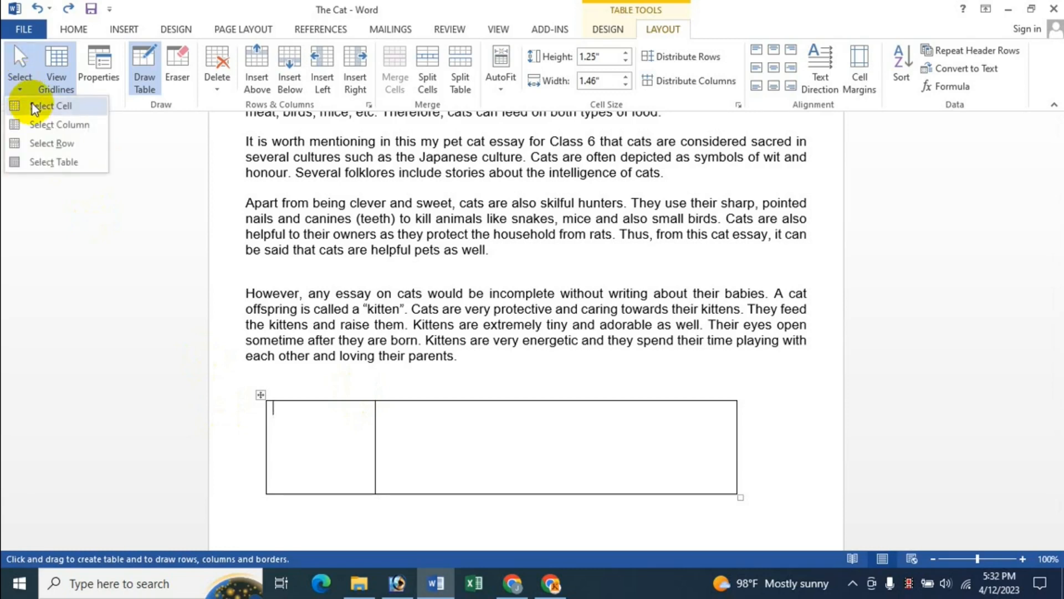
left_click(28, 104)
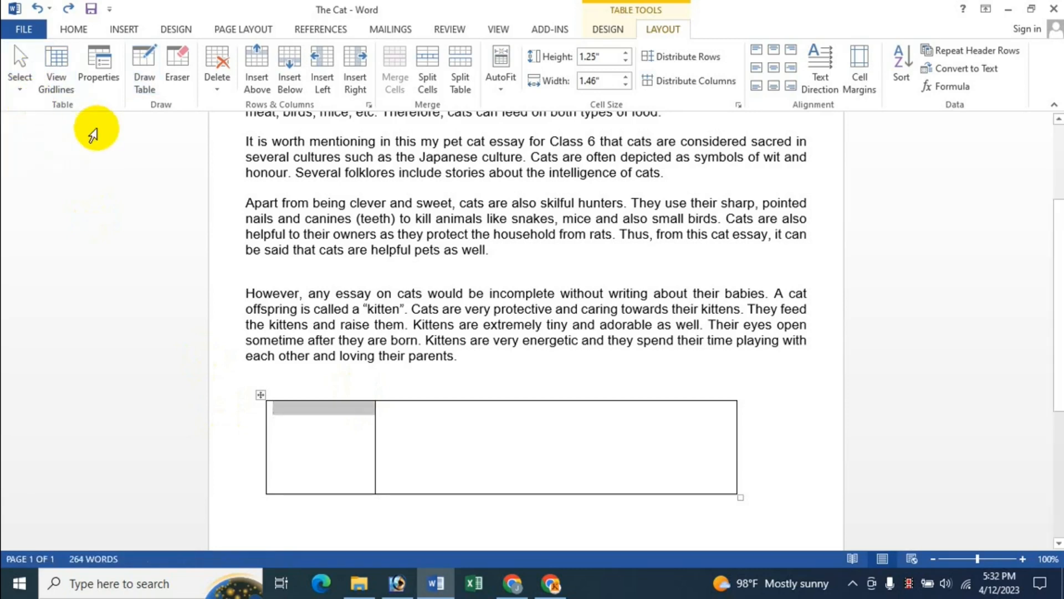
left_click(215, 85)
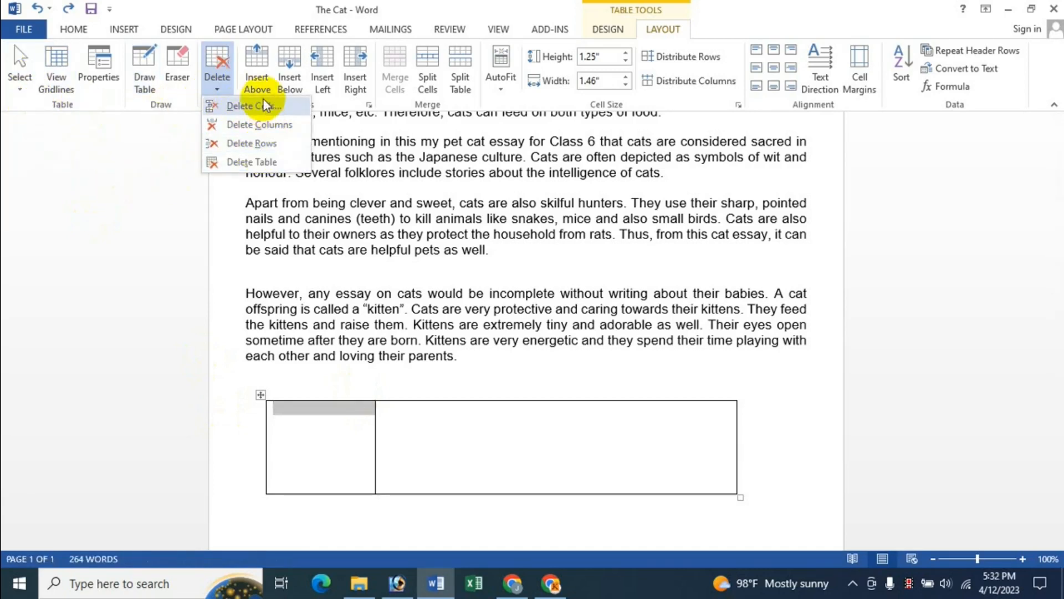
left_click(247, 161)
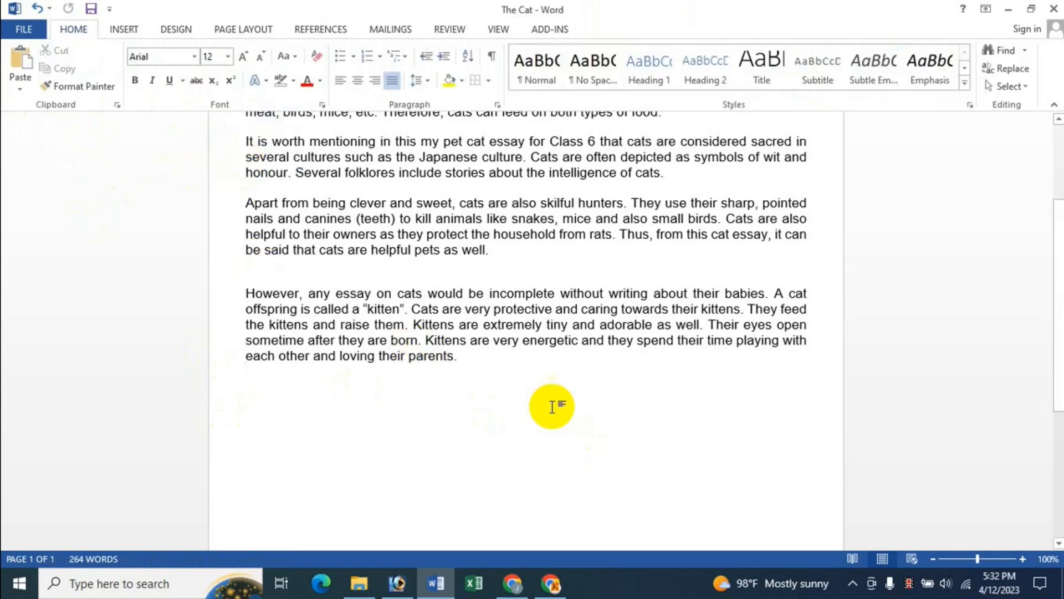
key("Return")
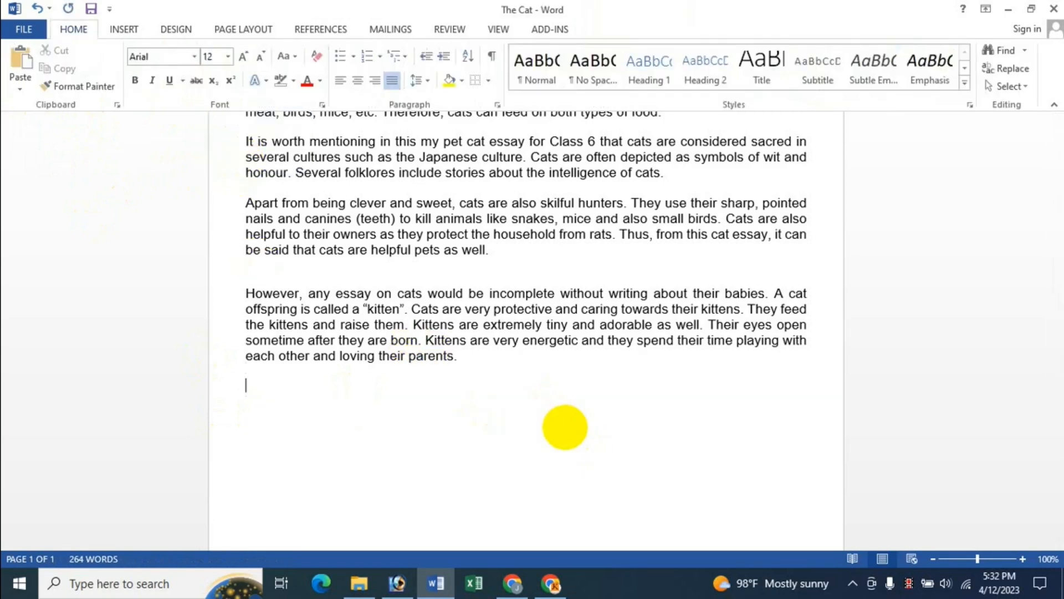
left_click(489, 81)
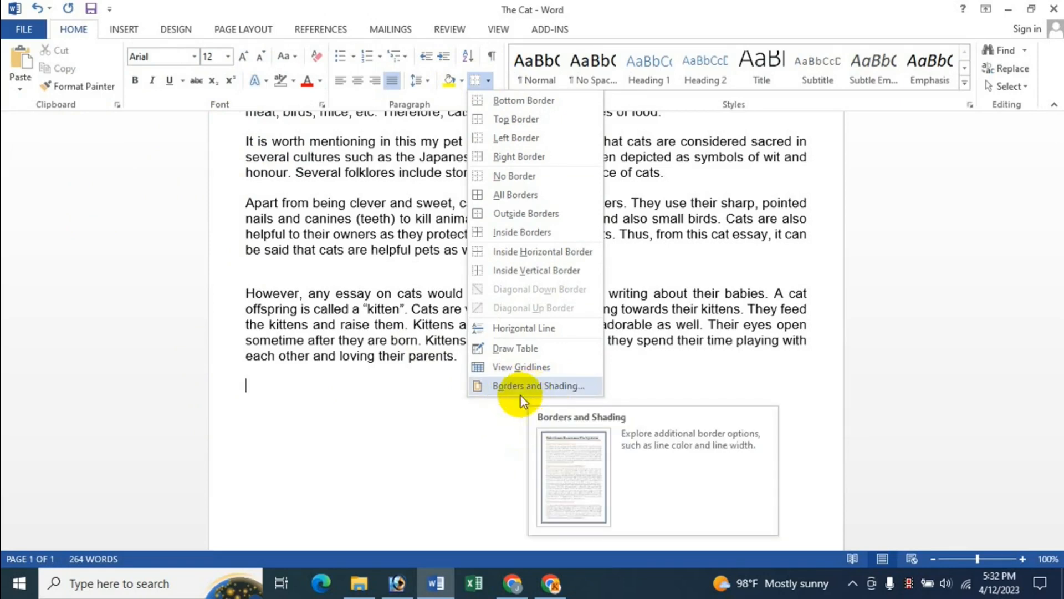
left_click(337, 312)
left_click_drag(244, 294, 456, 354)
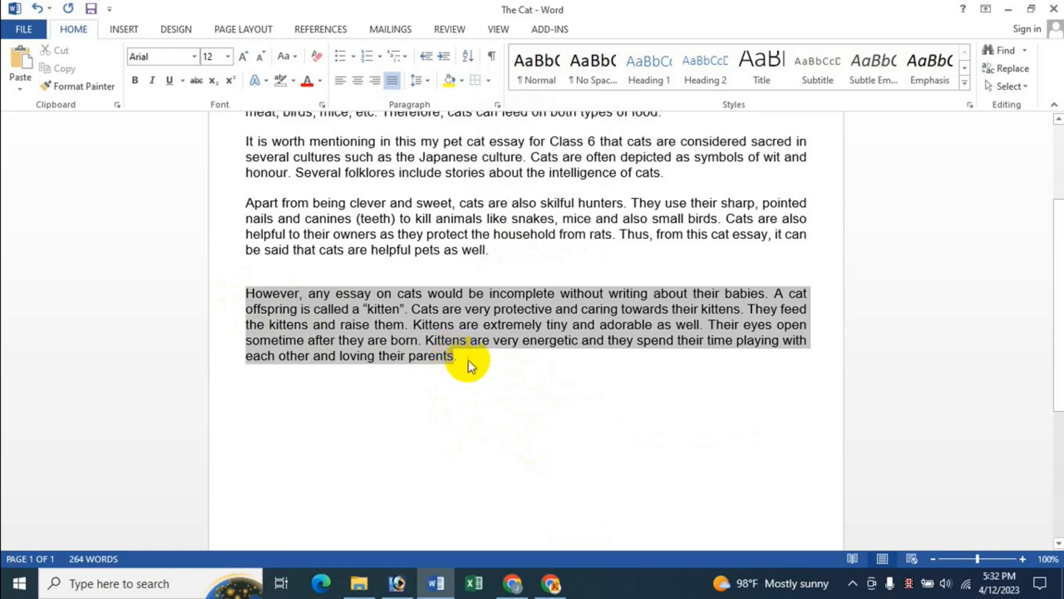
left_click(521, 395)
Open the Borders and Shading settings for the text from "offspring is called" to "raise them" and choose the Box border.
left_click_drag(250, 313, 401, 330)
key("ctrl+bracketright")
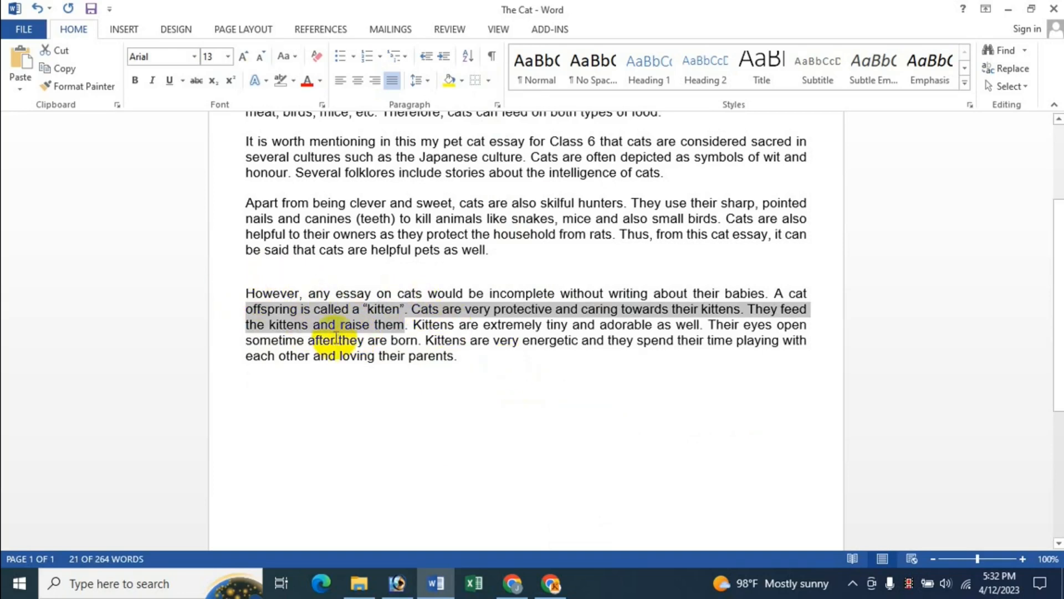
left_click(487, 80)
left_click(528, 386)
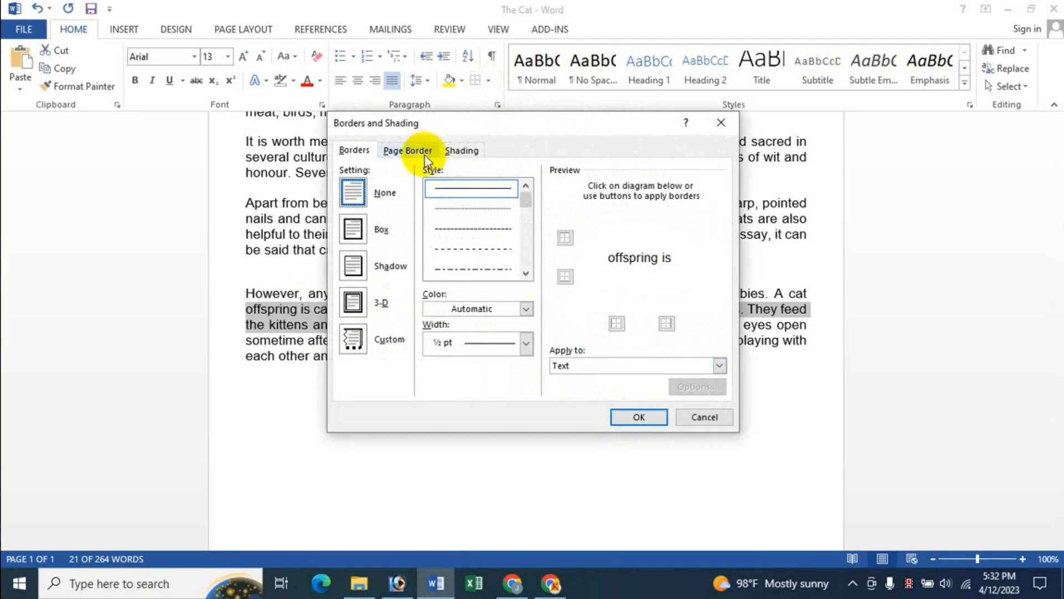
left_click_drag(446, 125, 596, 133)
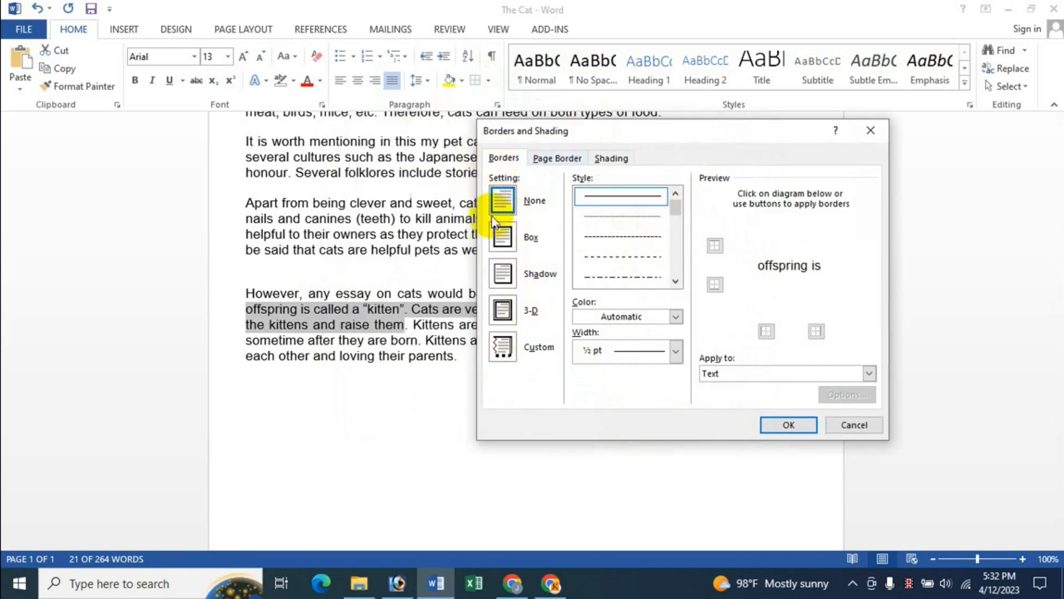
left_click(502, 239)
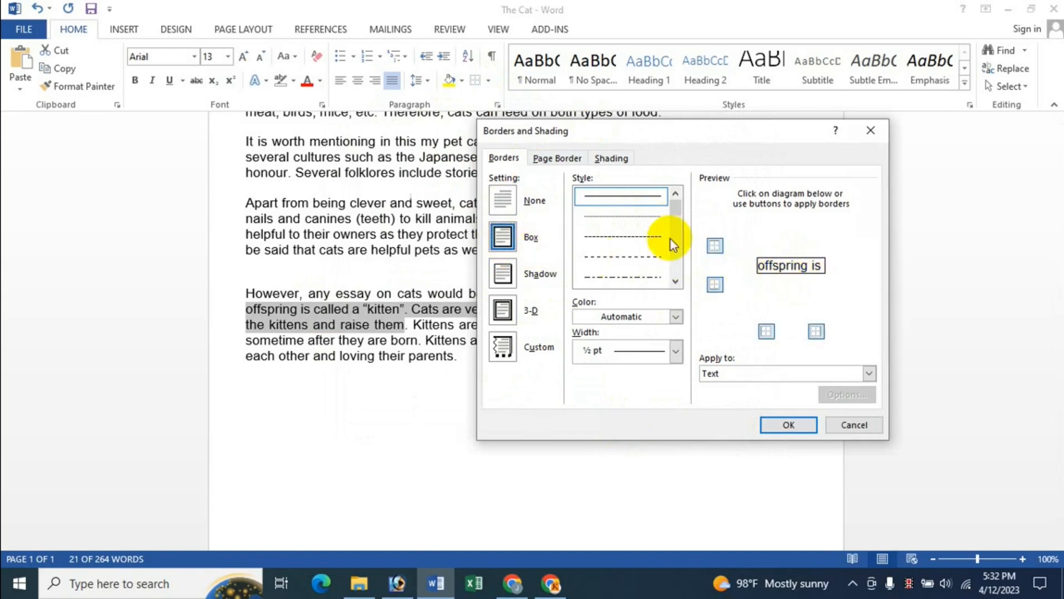
Try a ½ pt multi-line style for the box border, removing and restoring its bottom edge in the preview.
left_click_drag(674, 207, 674, 218)
left_click(622, 277)
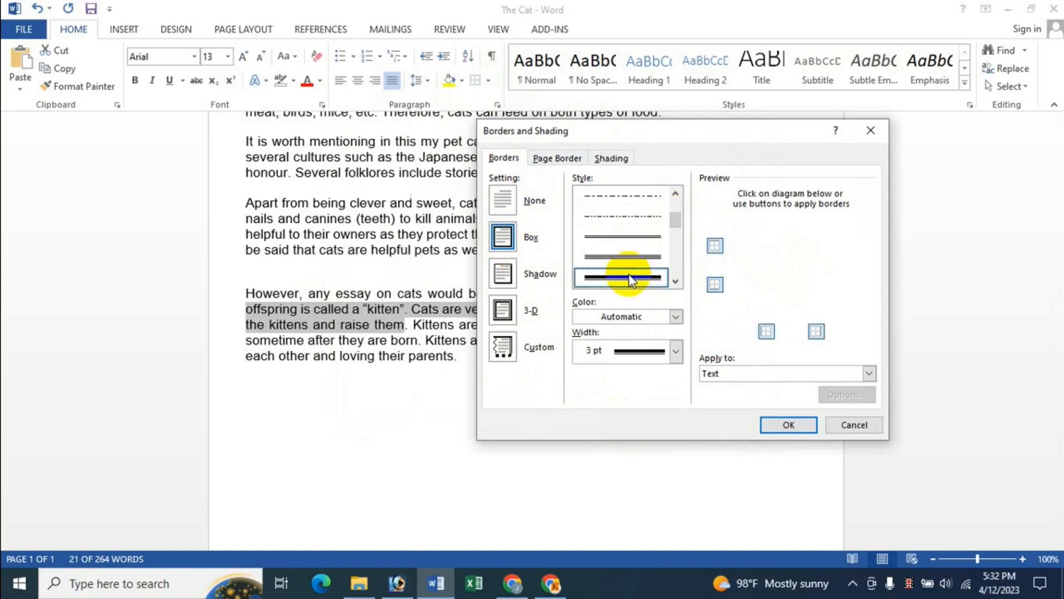
left_click(803, 272)
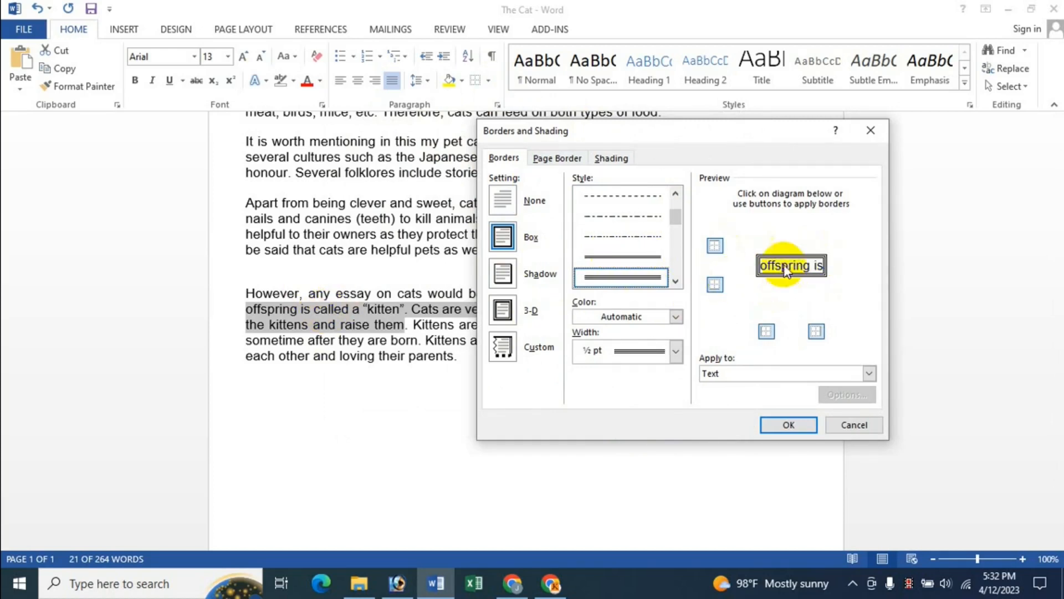
left_click(715, 285)
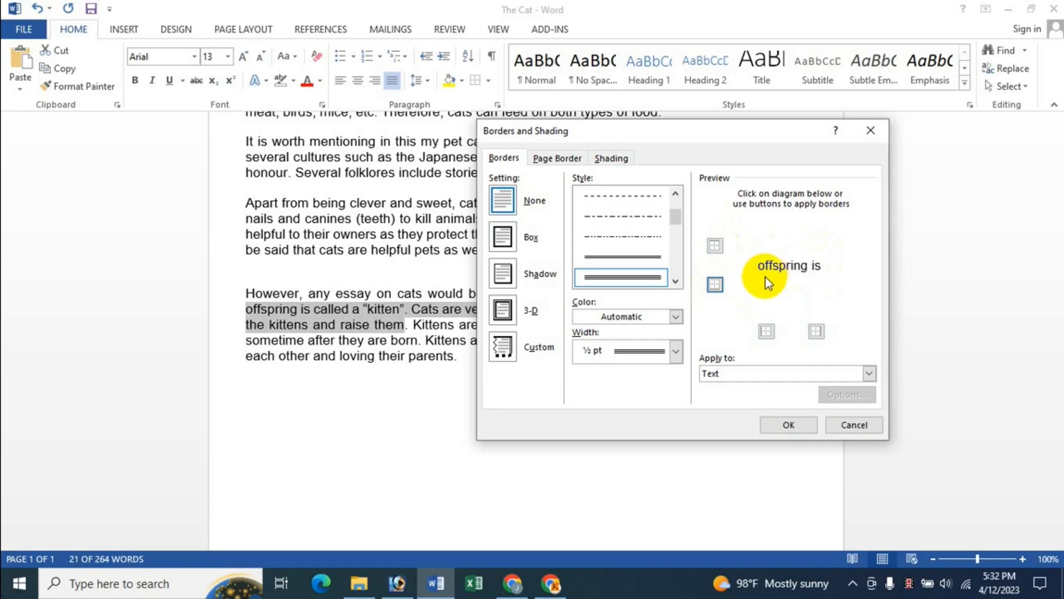
left_click(716, 285)
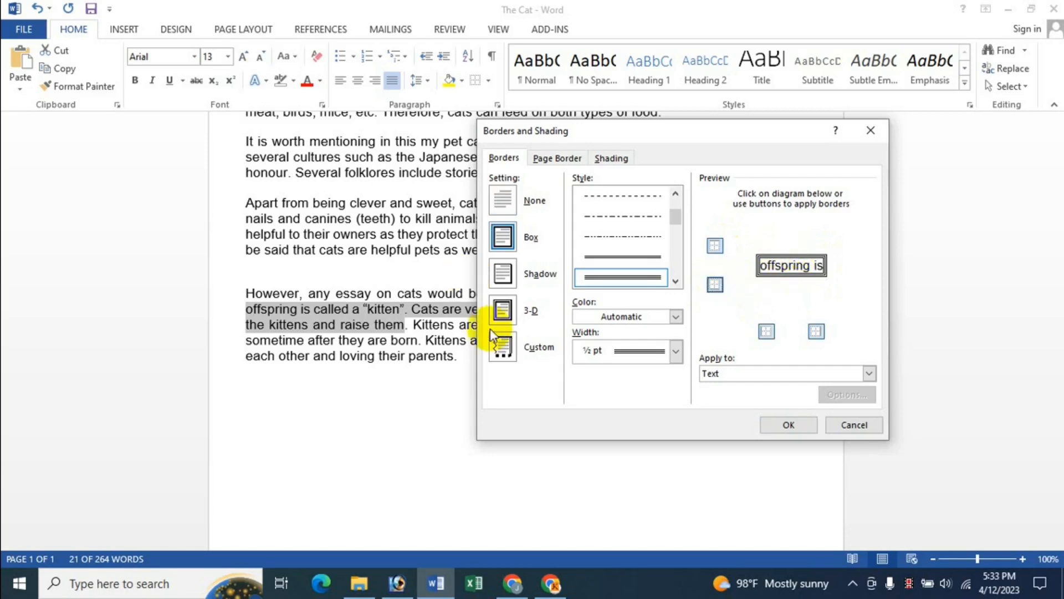
Choose a 3 pt thick-and-thin line style for the border, try the Custom setting, and settle on 3-D.
left_click(668, 282)
left_click(675, 281)
left_click(676, 281)
left_click(621, 273)
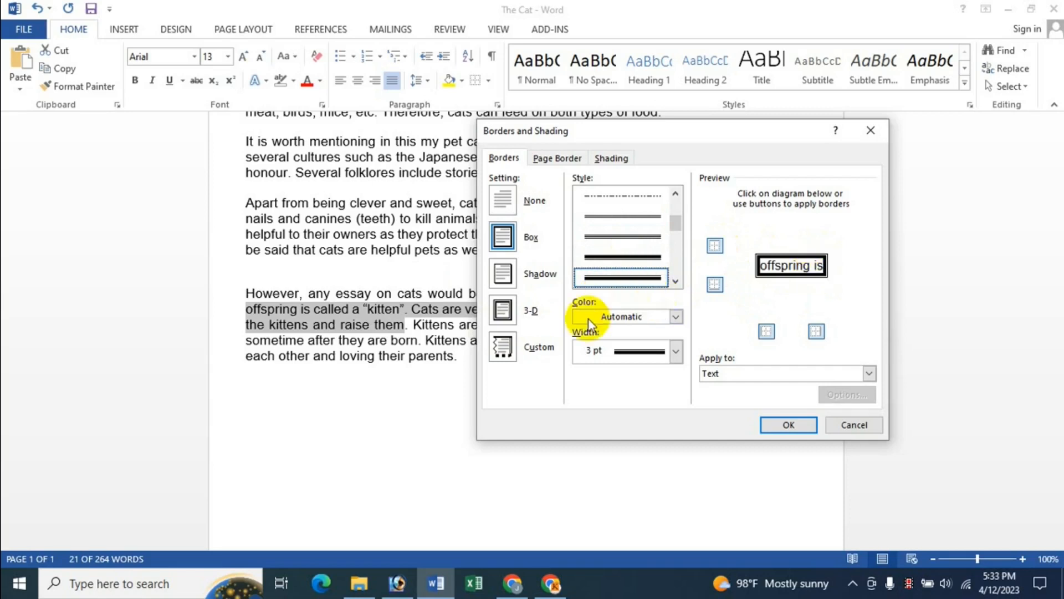
left_click(504, 347)
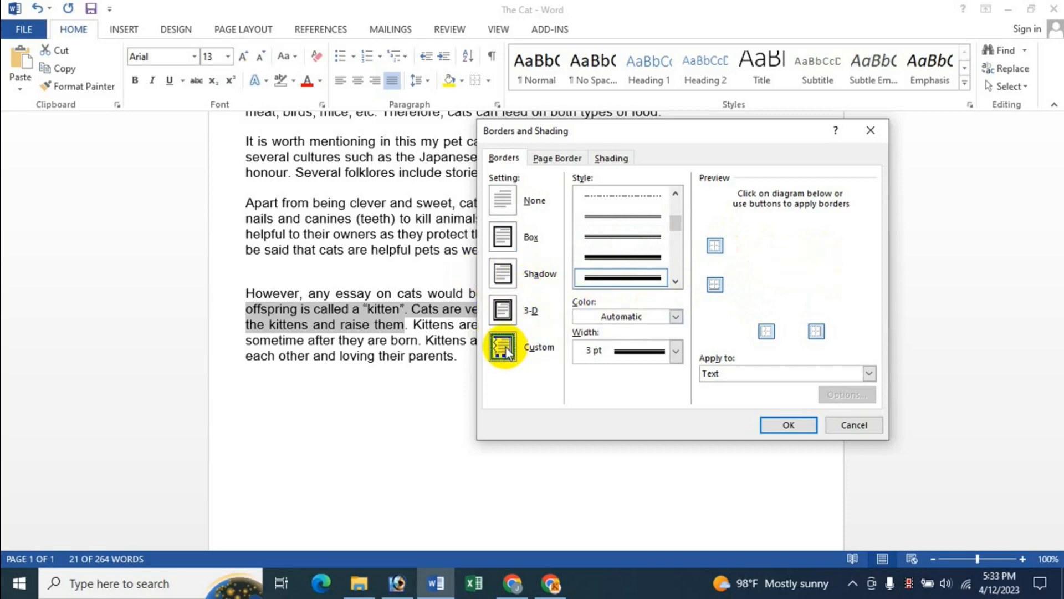
left_click(504, 310)
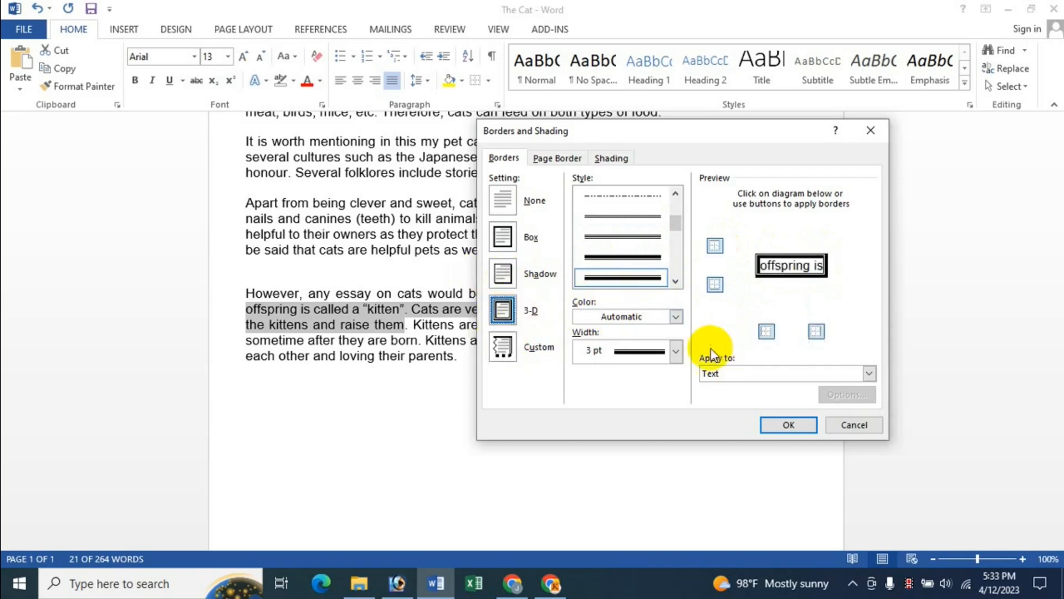
Color the 3-D border dark red, set its width to 1 ½ pt, and keep it applied to Text.
left_click(676, 318)
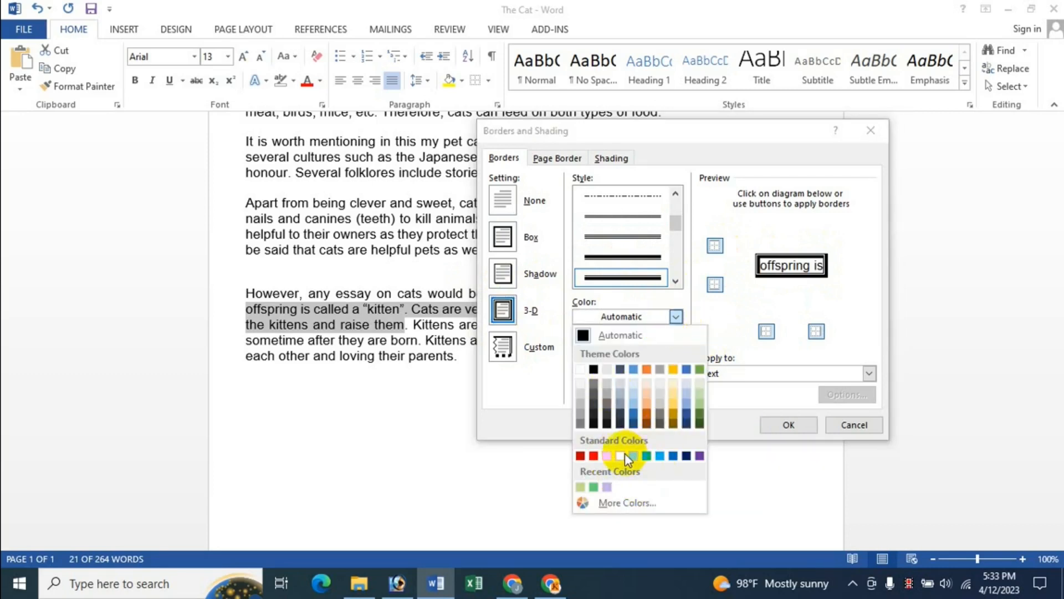
left_click(582, 456)
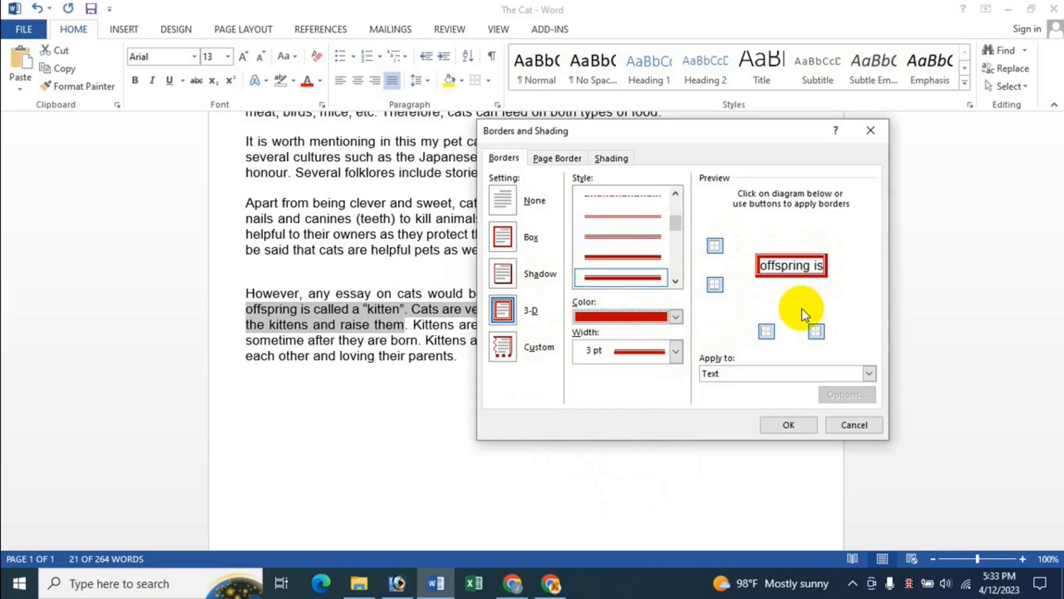
left_click(662, 354)
left_click(643, 375)
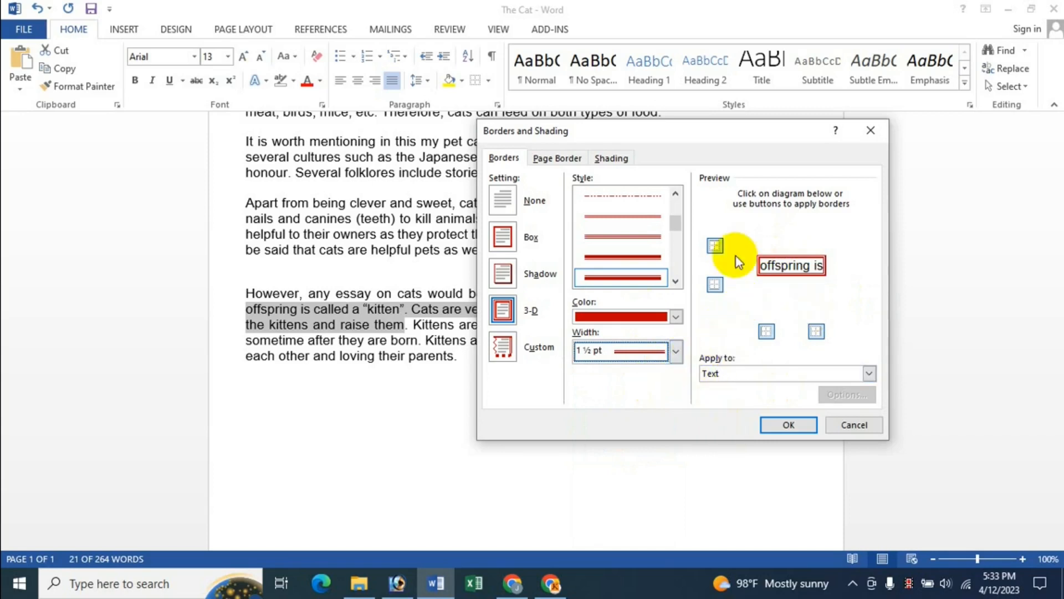
left_click(714, 375)
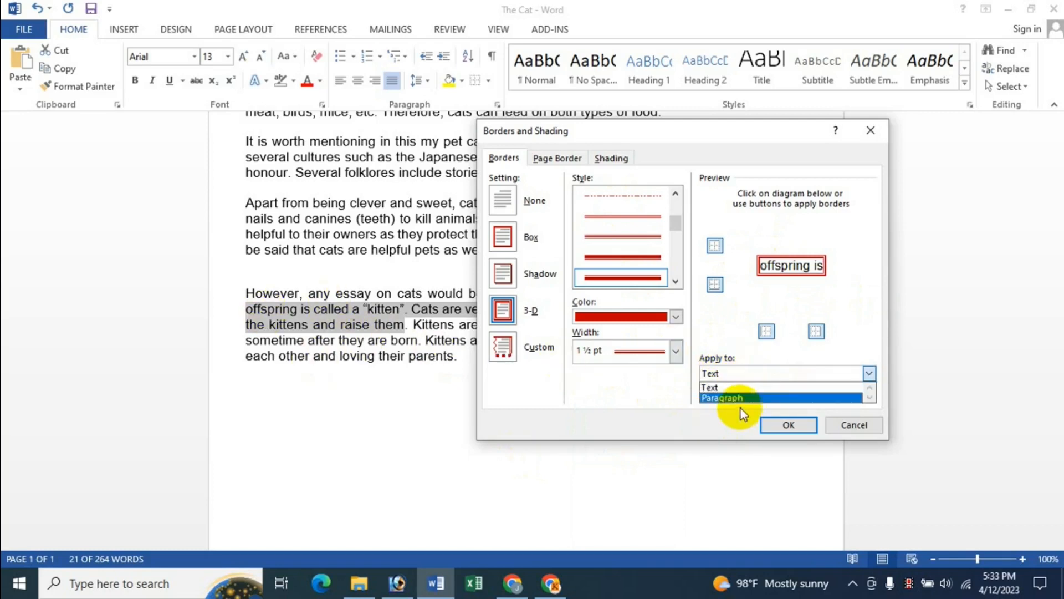
left_click(731, 389)
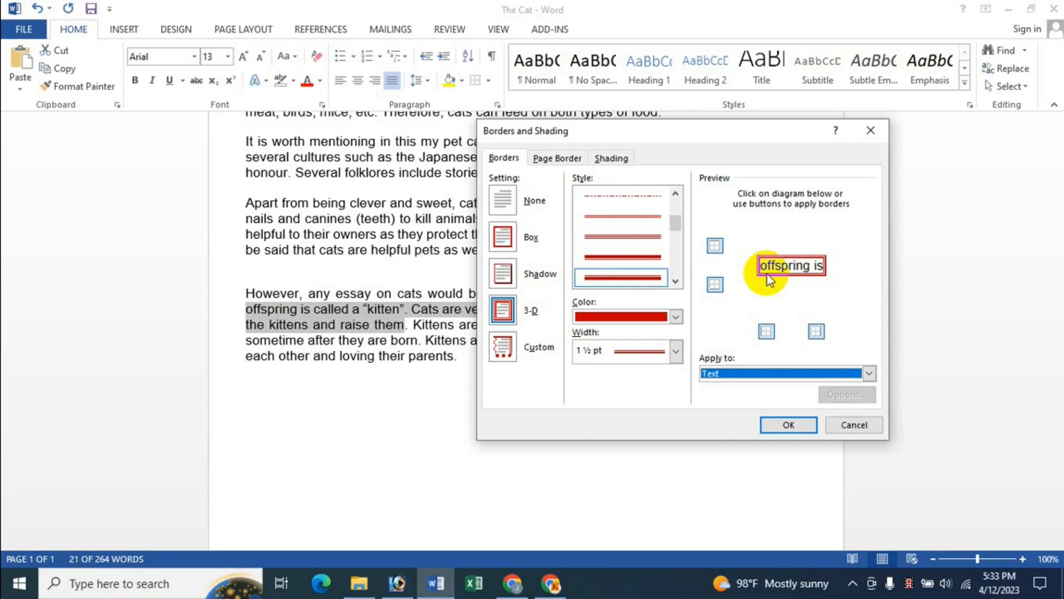
Add a green fill with a purple 15% pattern and apply the border and shading to the selected text.
left_click(612, 158)
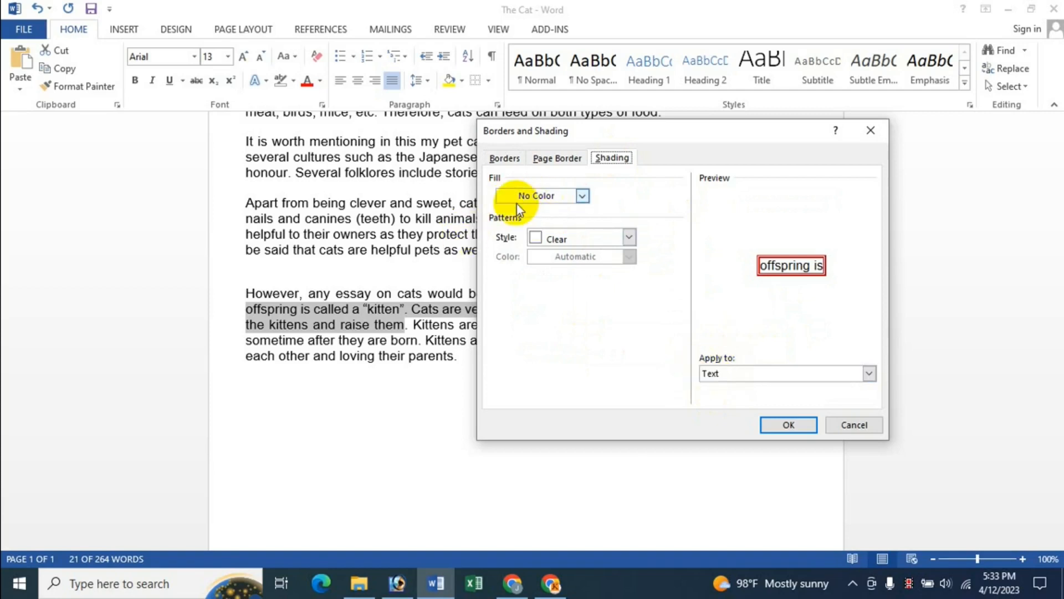
left_click(581, 196)
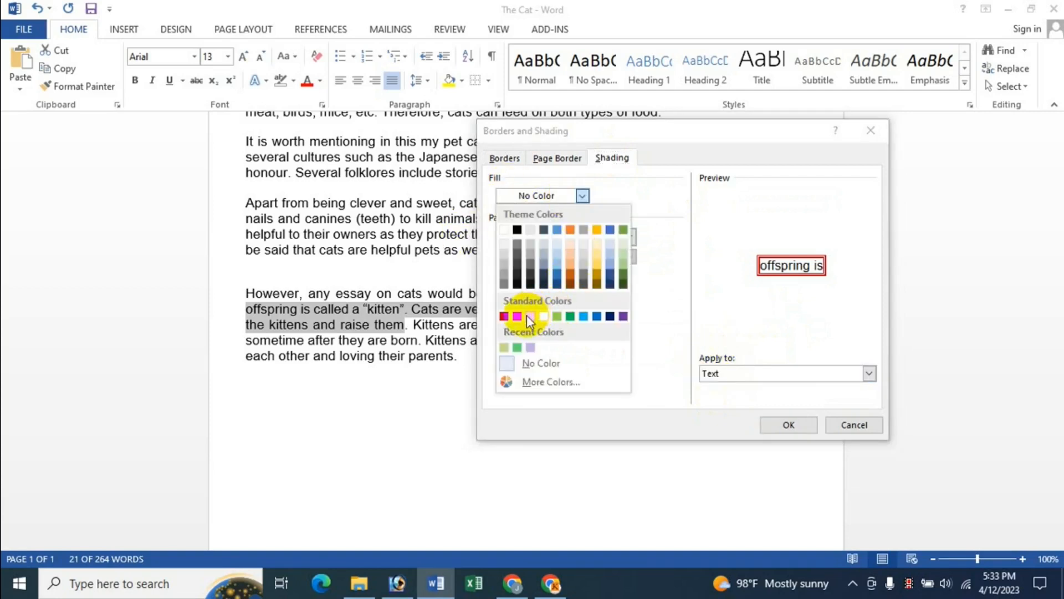
left_click(571, 317)
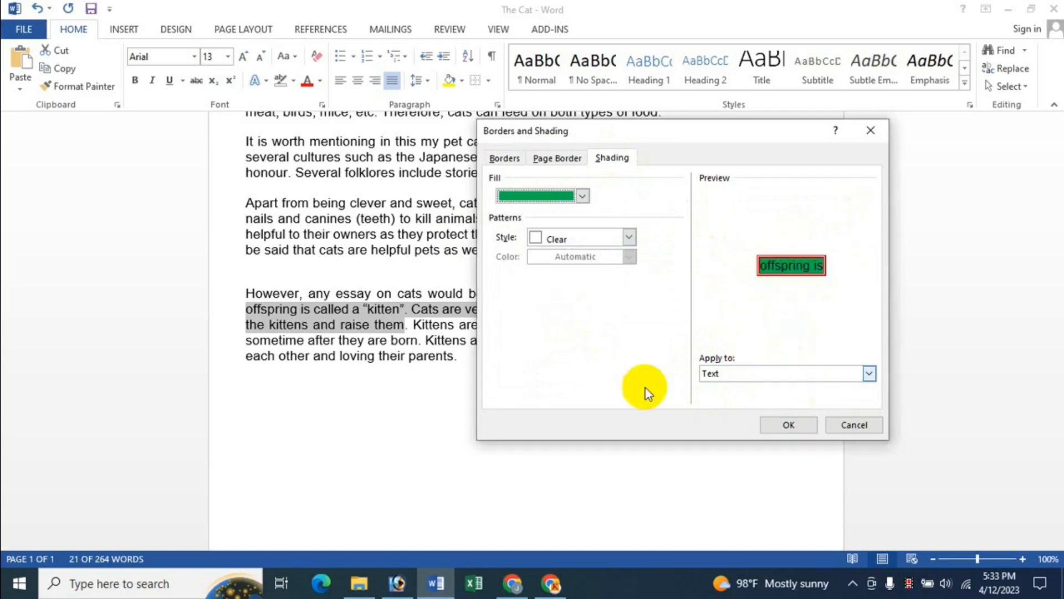
left_click(608, 238)
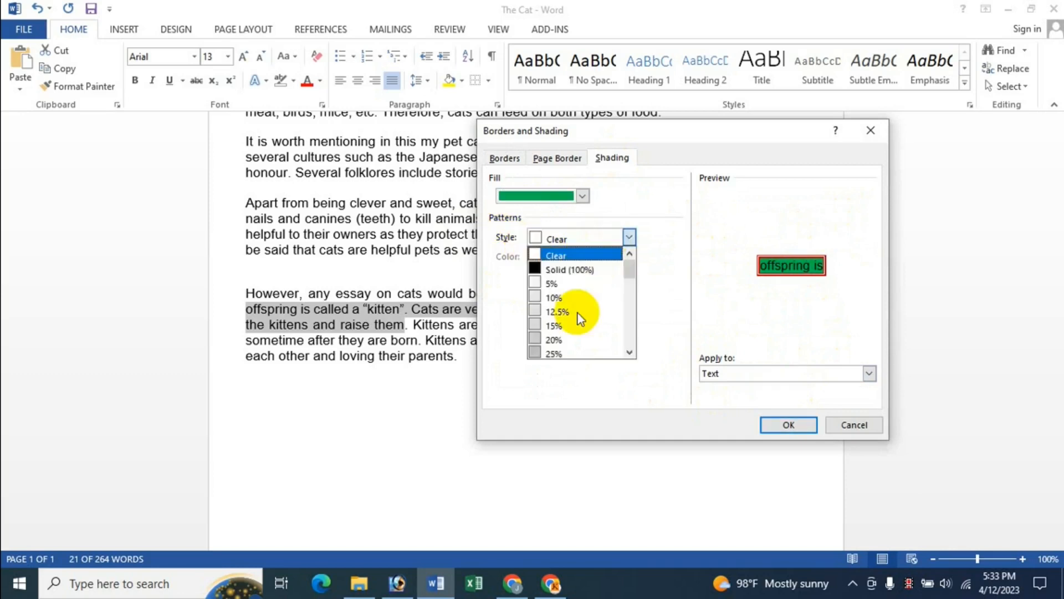
left_click(570, 328)
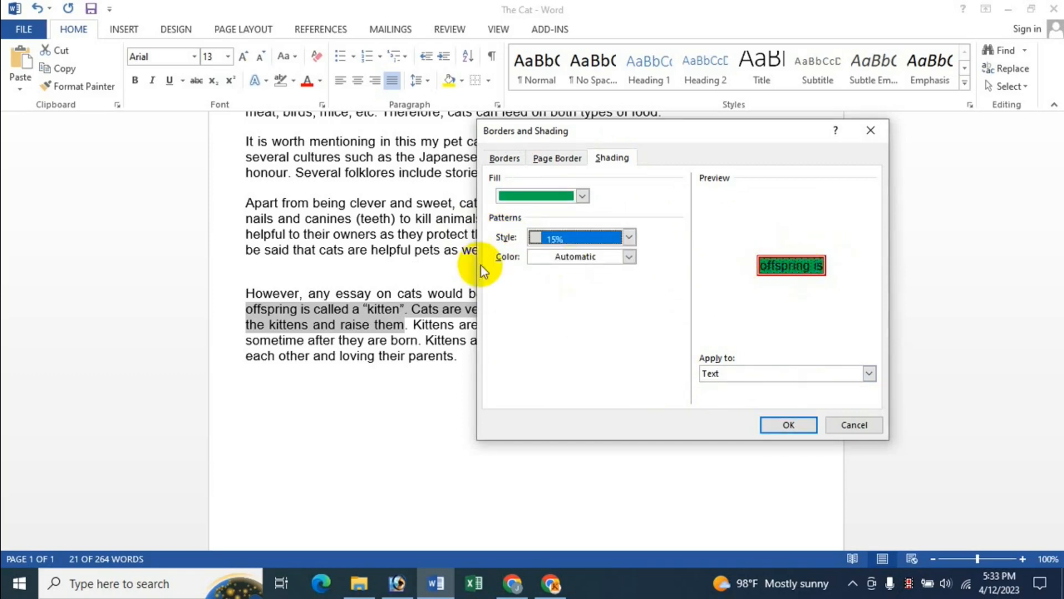
left_click(627, 257)
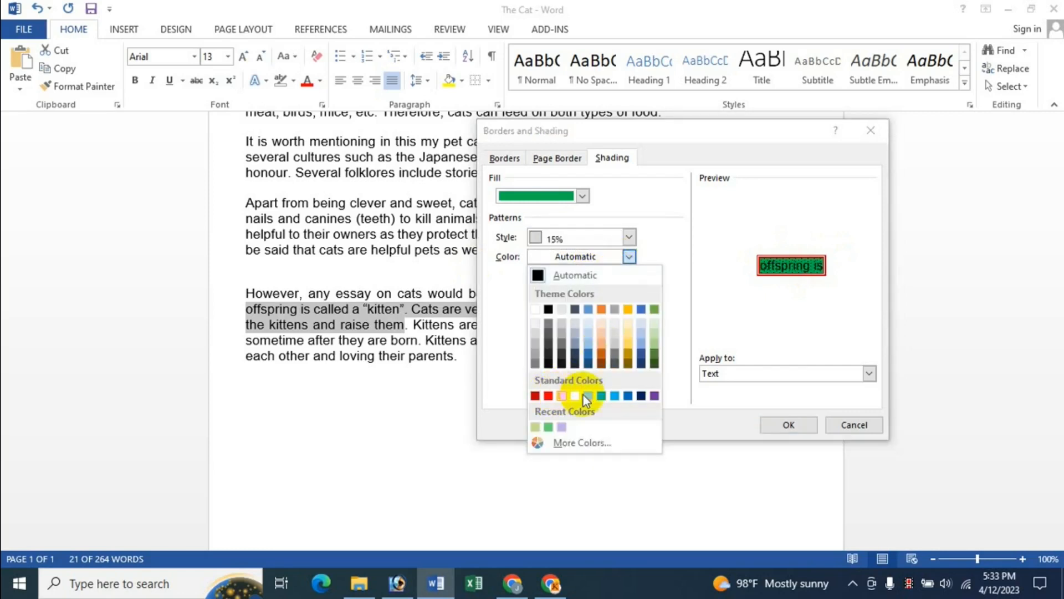
left_click(655, 395)
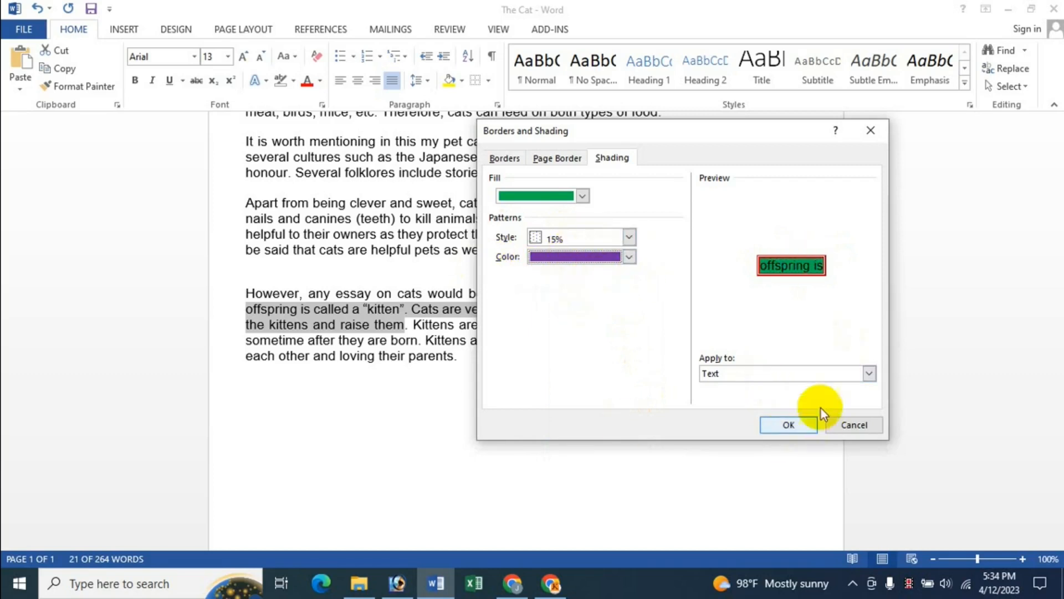
left_click(782, 424)
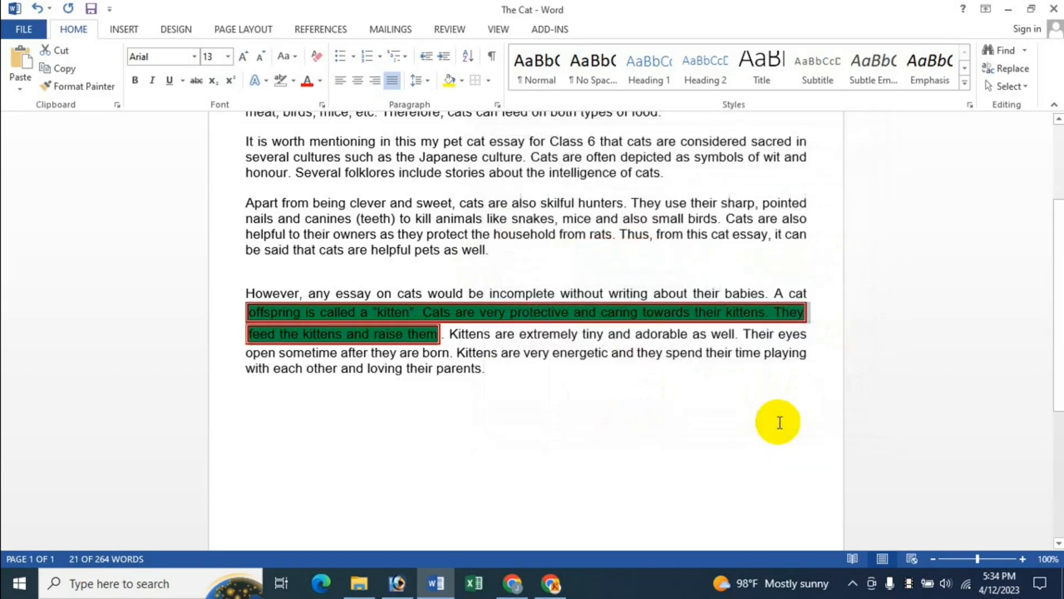
left_click(494, 352)
left_click_drag(250, 311, 441, 335)
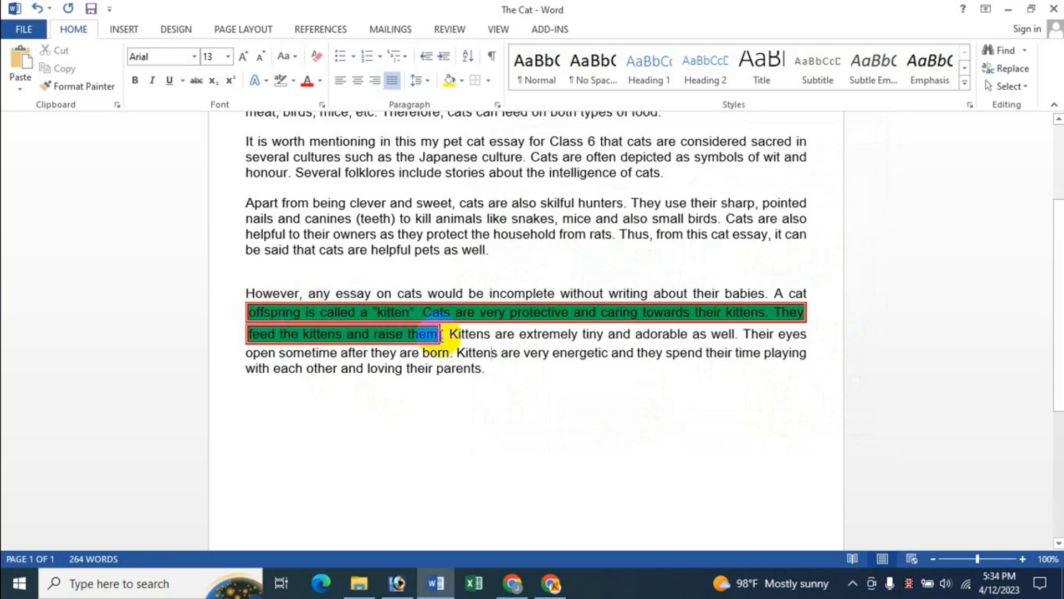
left_click(482, 350)
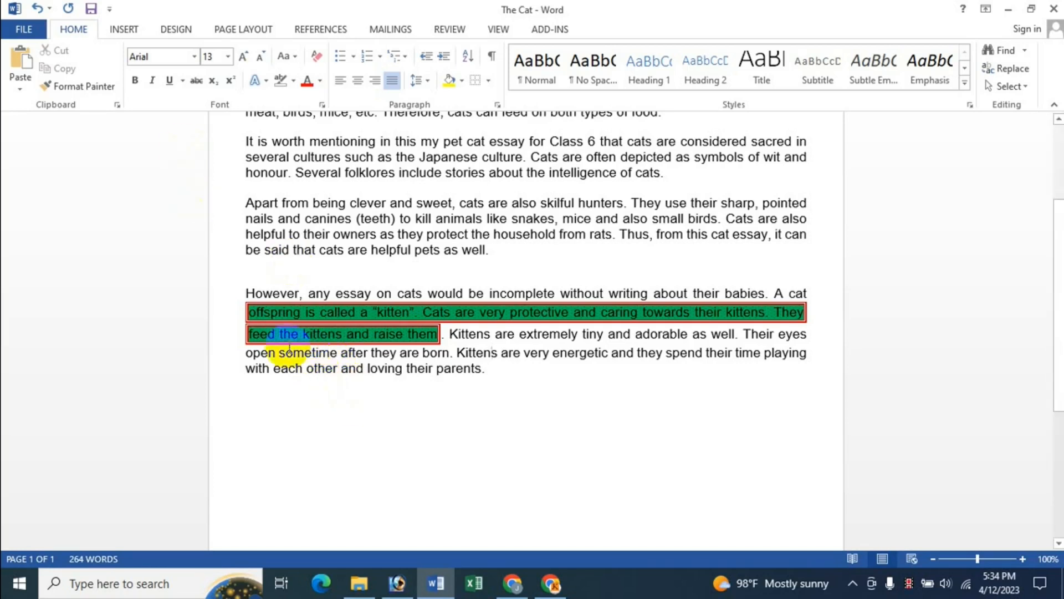
Reselect the bordered green text and set its border to None in the Borders and Shading settings.
double_click(274, 313)
left_click_drag(248, 312, 437, 337)
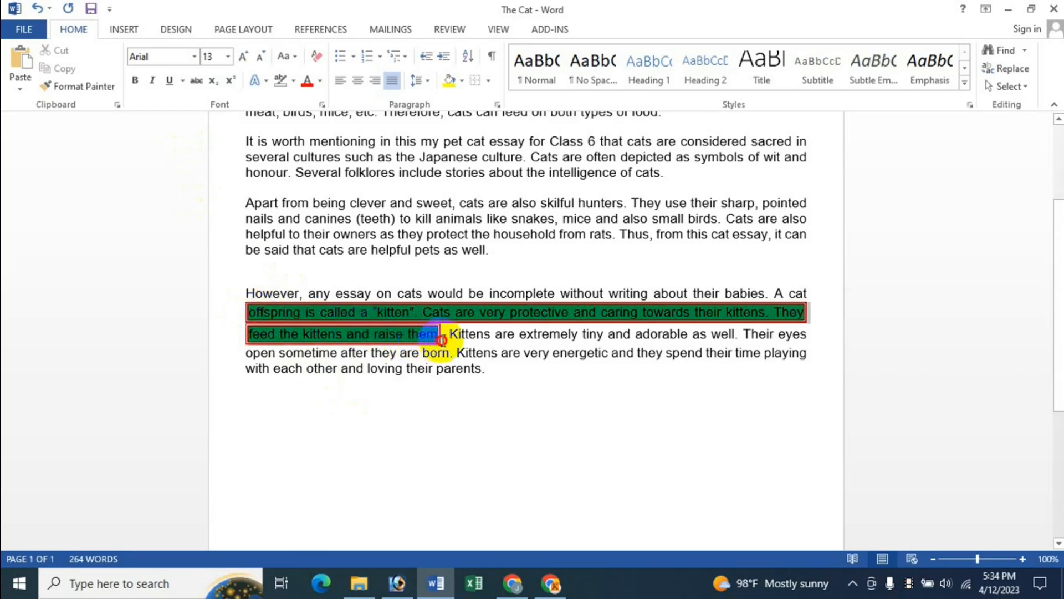
left_click(491, 82)
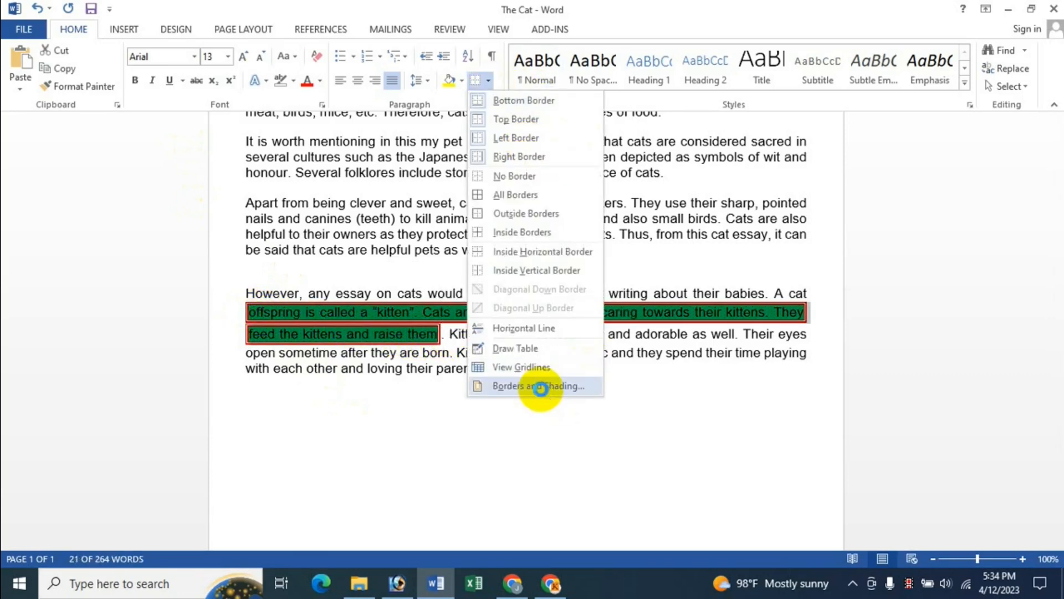
left_click(541, 389)
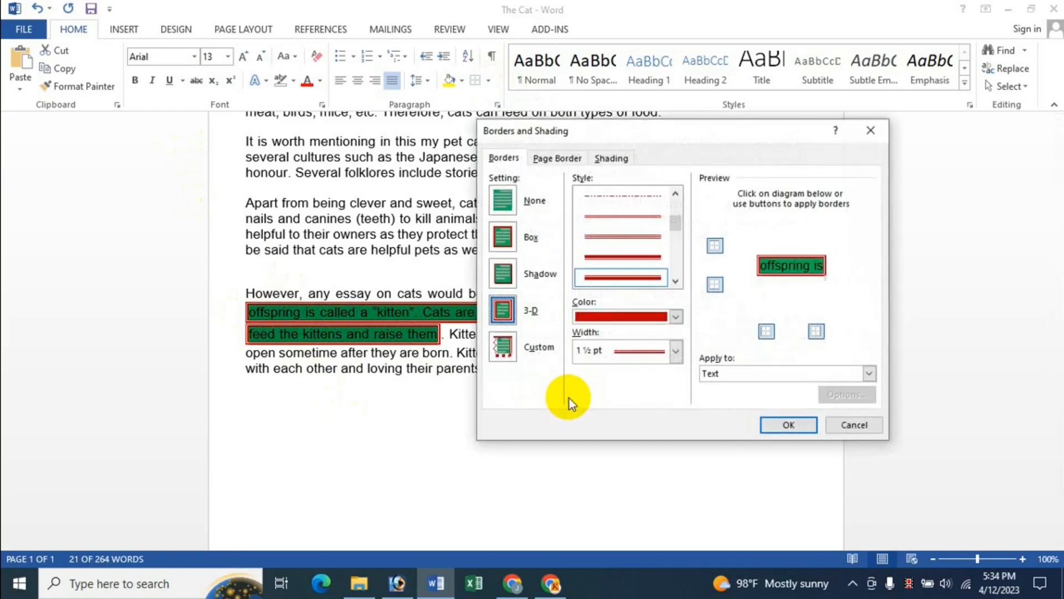
left_click(504, 201)
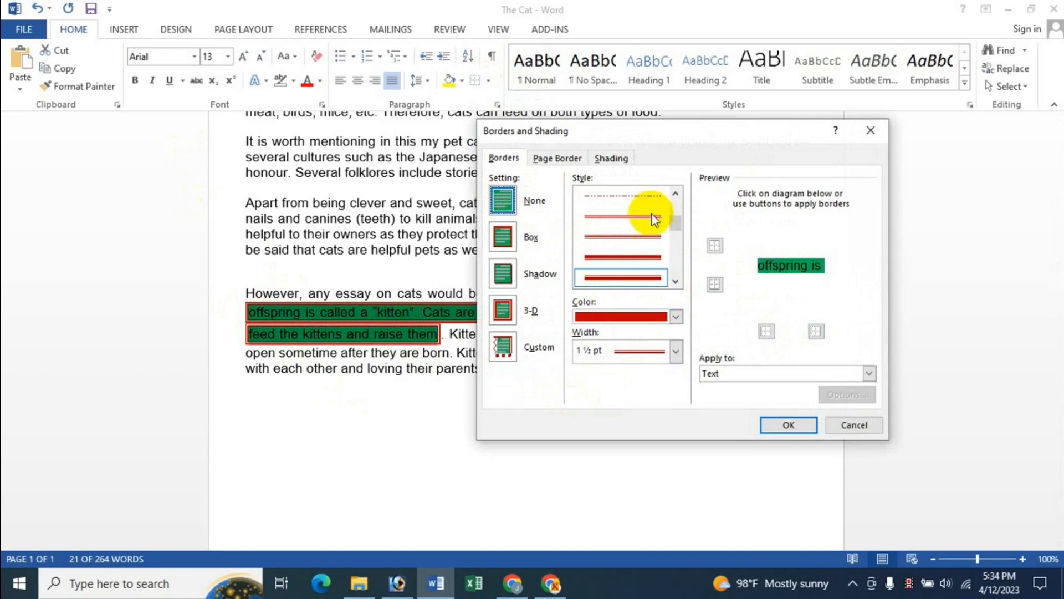
Set the shading fill to No Color and the pattern style to Clear, and apply the changes to the text.
left_click(612, 158)
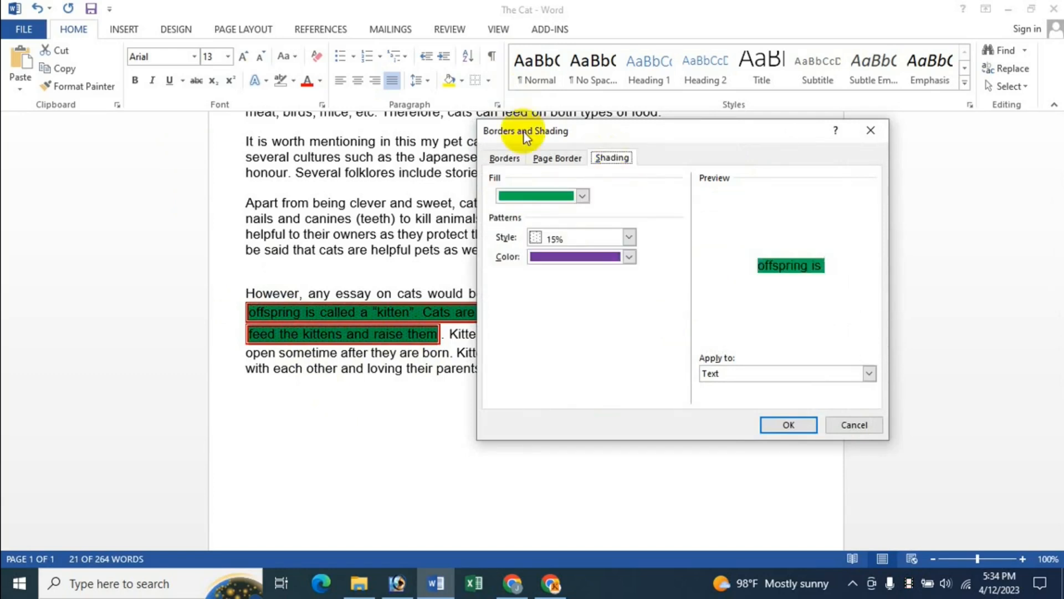
left_click(538, 197)
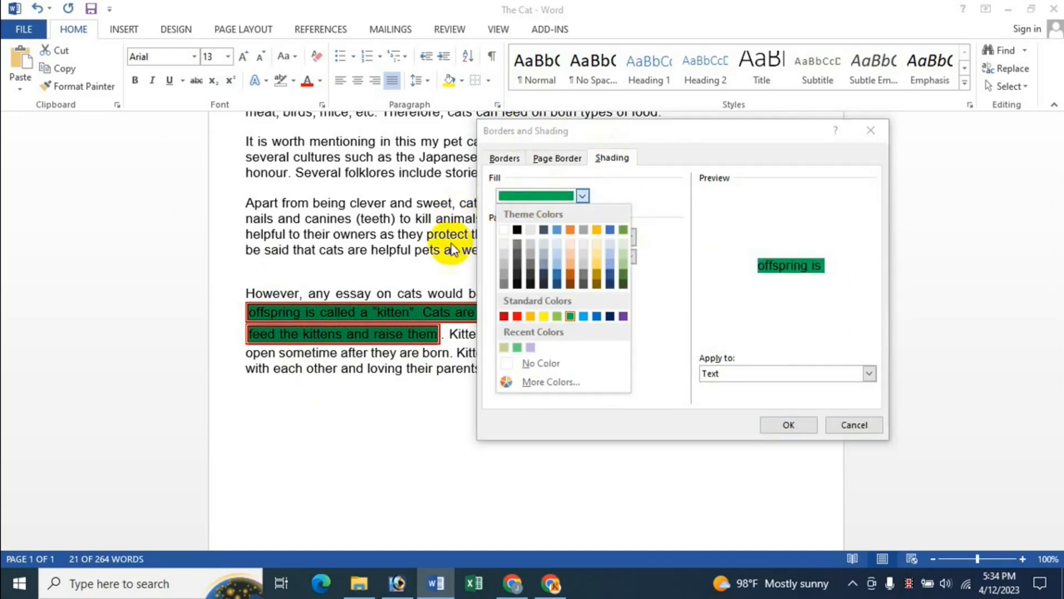
left_click(552, 363)
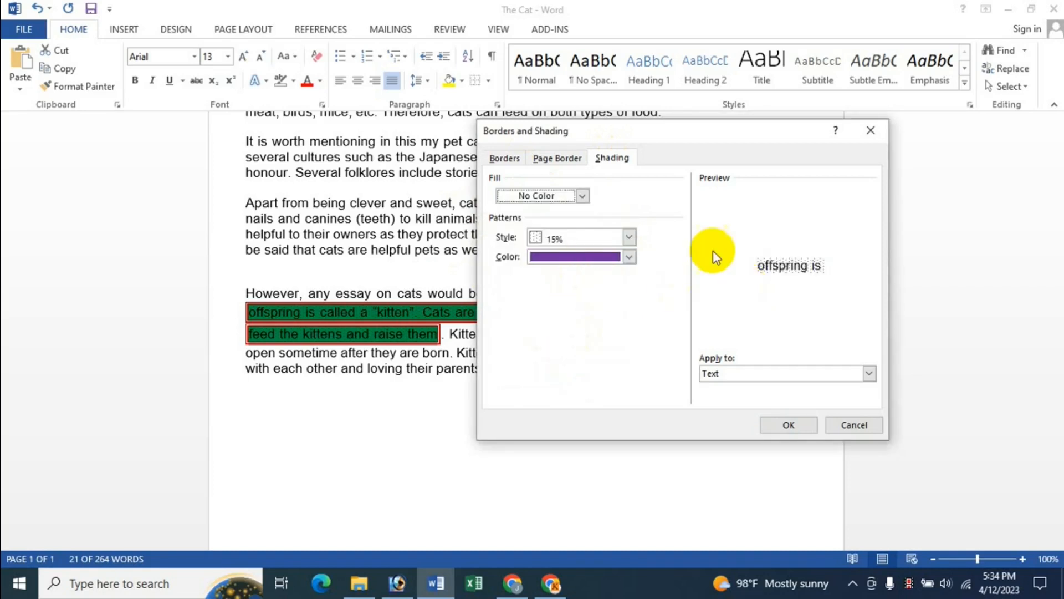
left_click(613, 238)
left_click(573, 248)
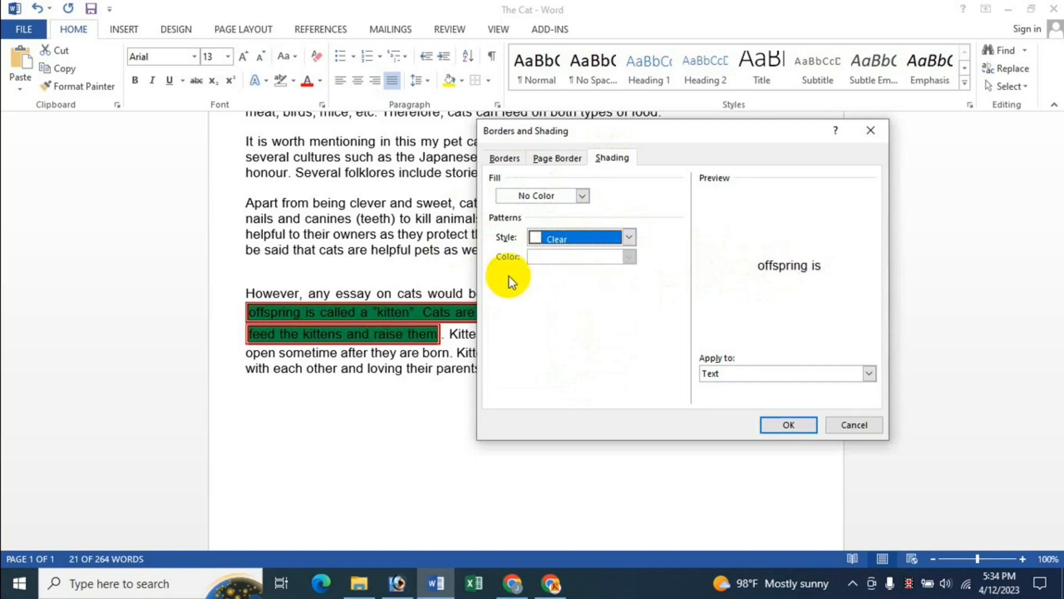
left_click(787, 422)
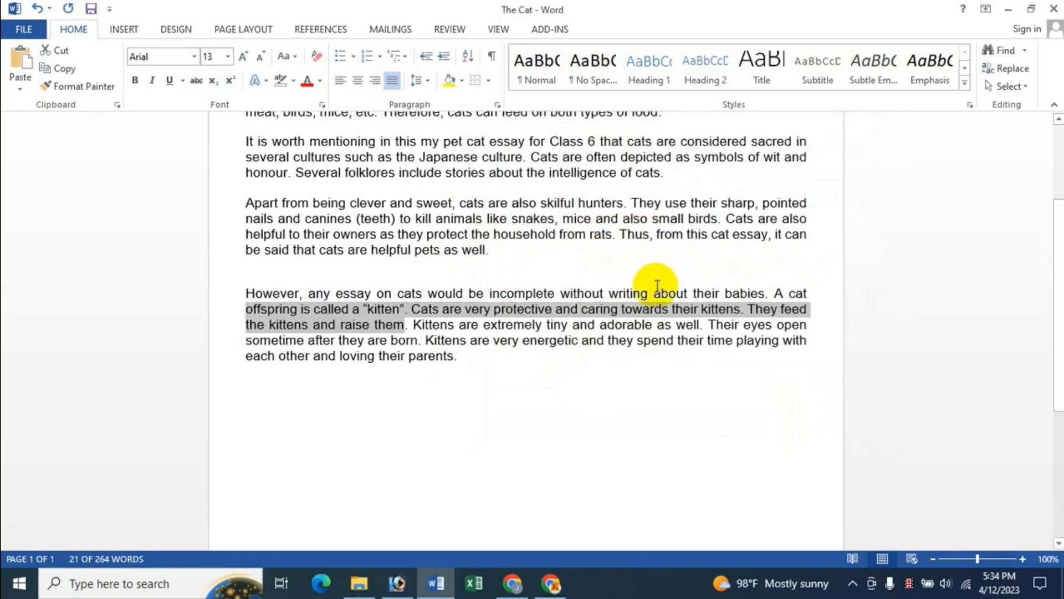
Select the paragraph starting "Apart from being clever and sweet" and open its Borders and Shading settings, applied to Paragraph.
left_click(410, 325)
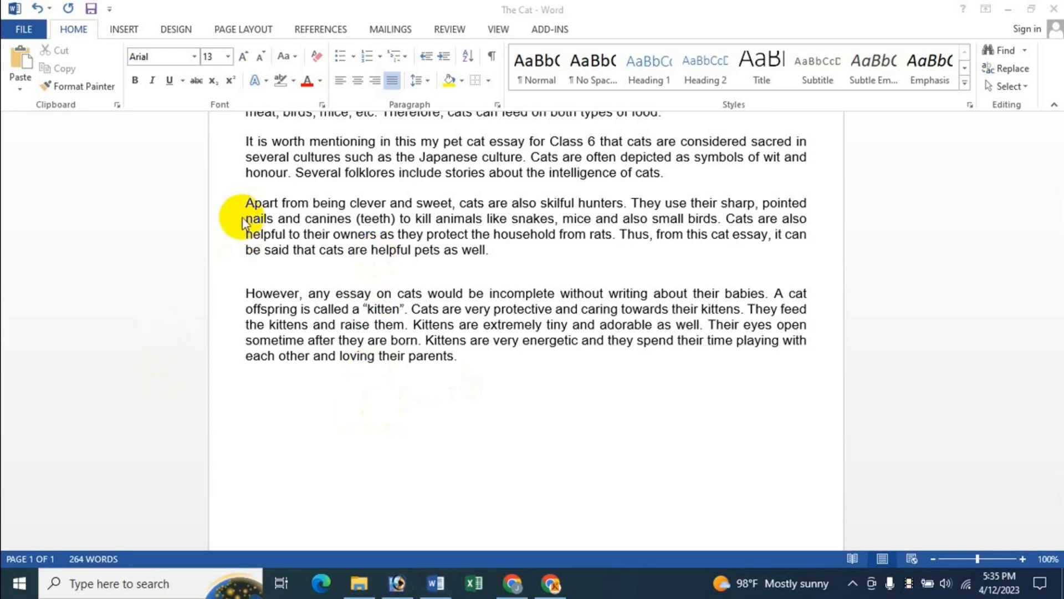
left_click_drag(247, 205, 532, 252)
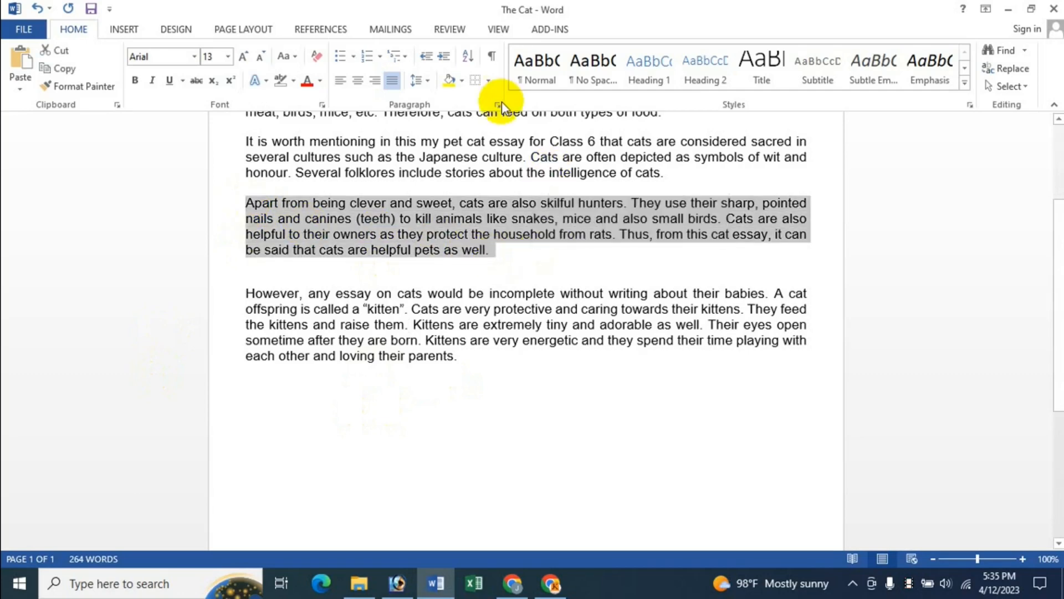
left_click(489, 81)
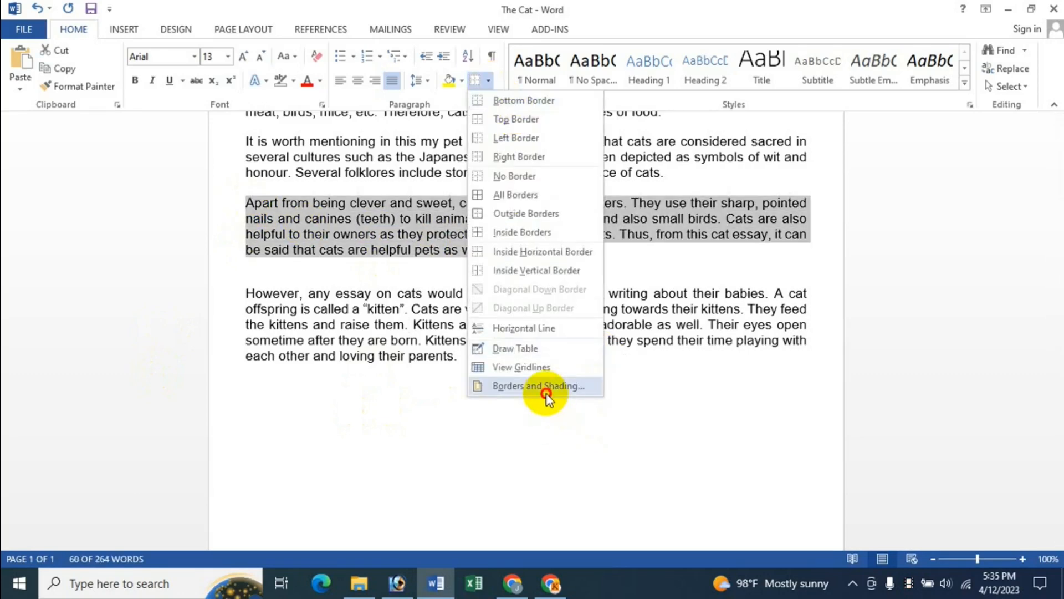
left_click(539, 387)
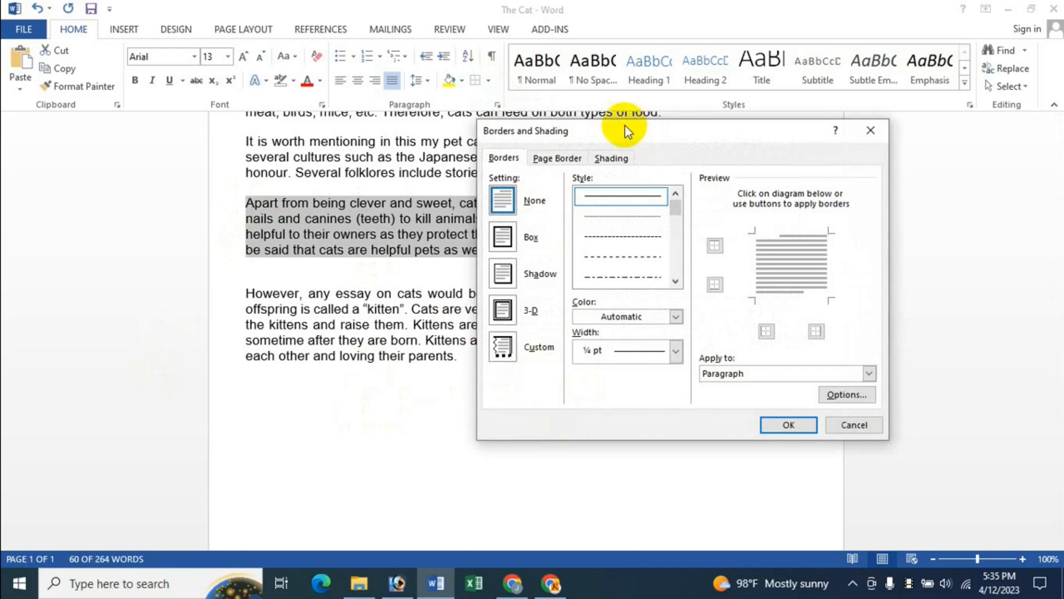
left_click_drag(625, 130, 682, 191)
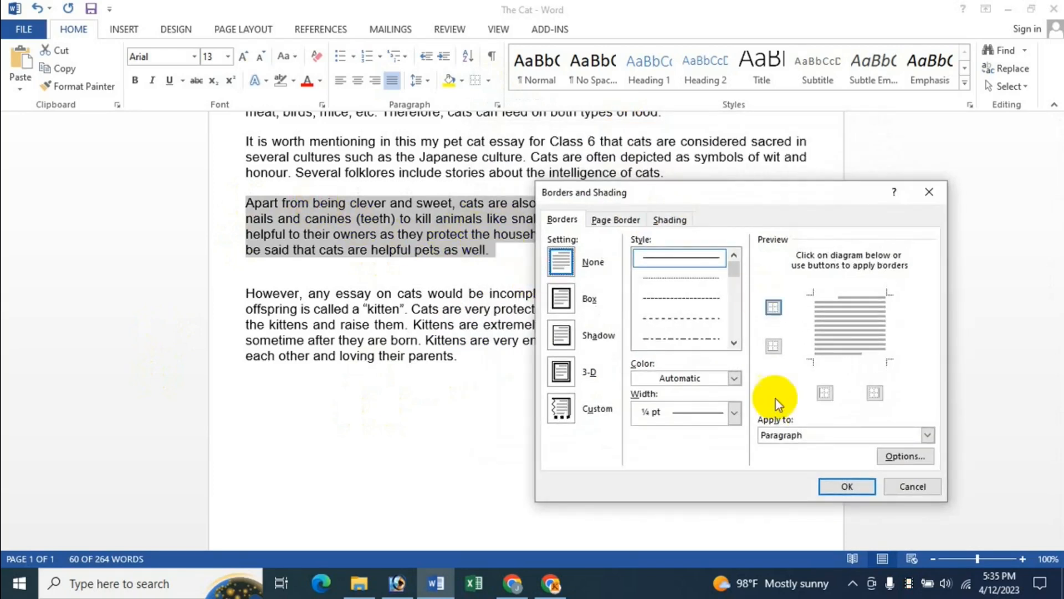
left_click(789, 439)
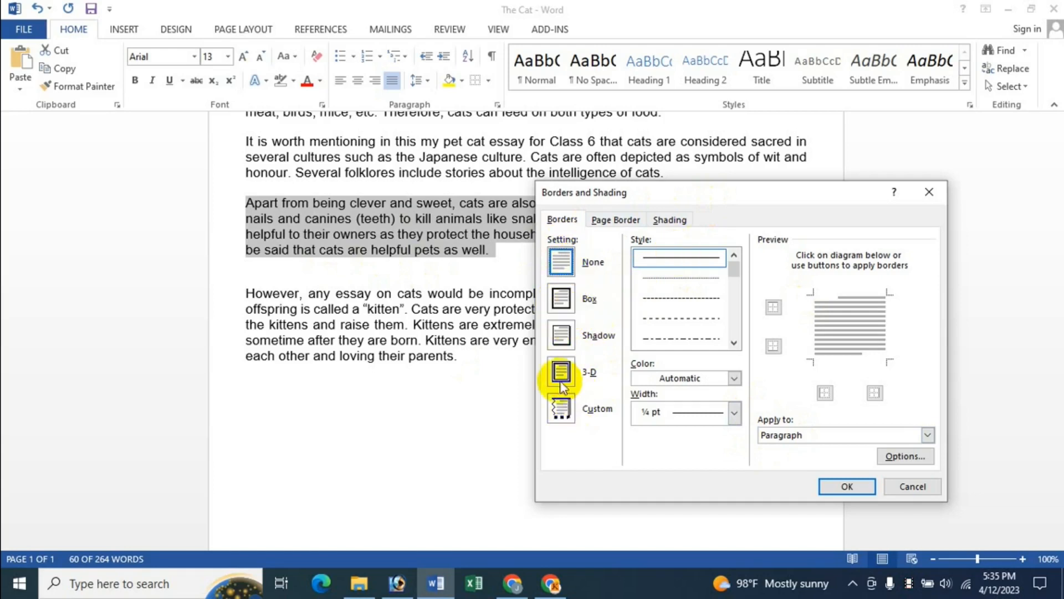
Choose a 3-D border for the paragraph in light blue with a width of 1 ½ pt.
left_click(567, 335)
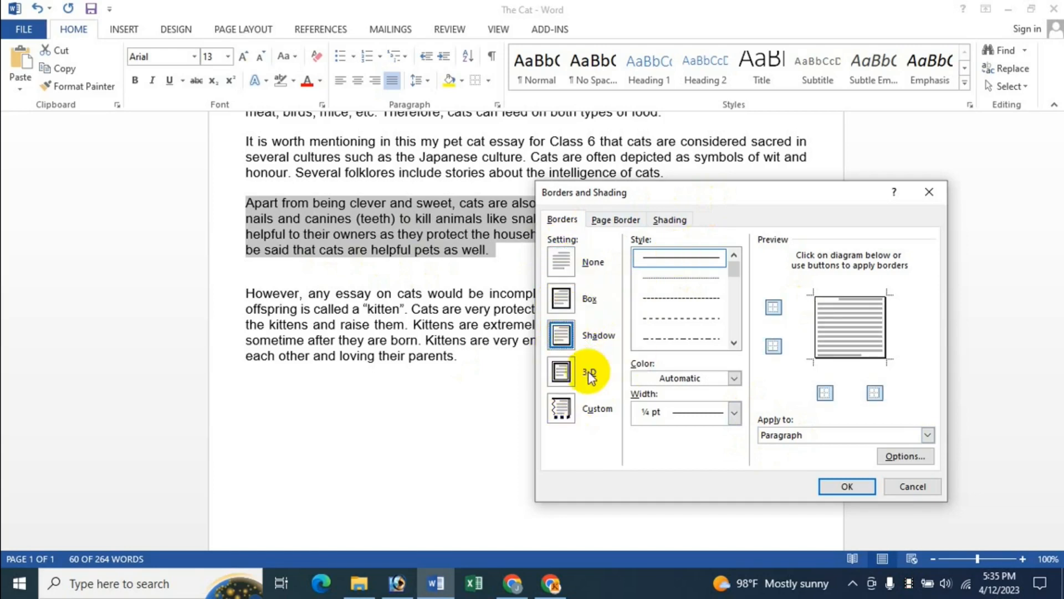
left_click(561, 371)
left_click_drag(735, 279, 733, 289)
left_click(673, 300)
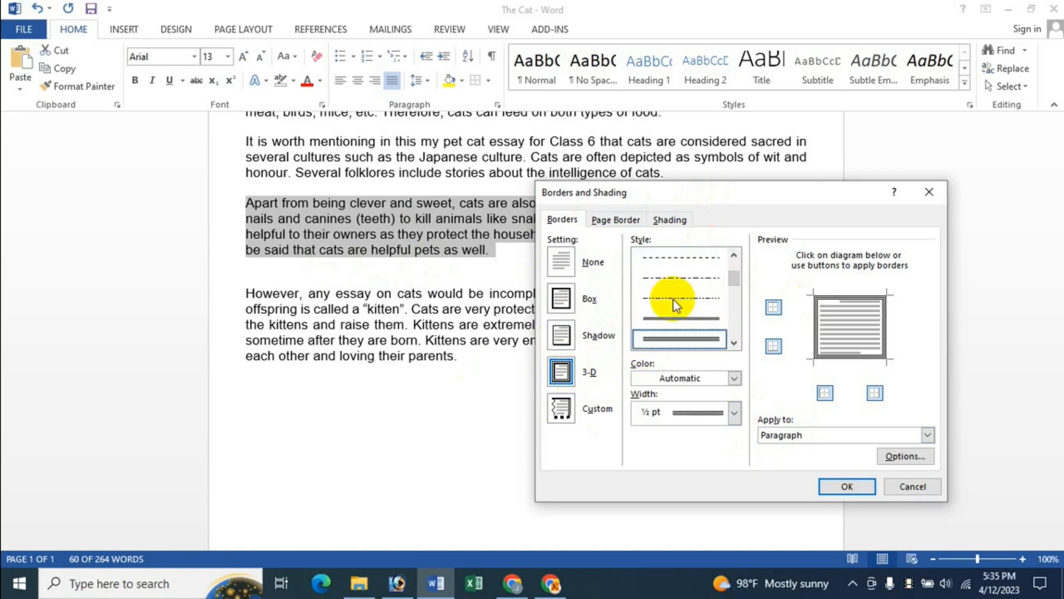
left_click(679, 382)
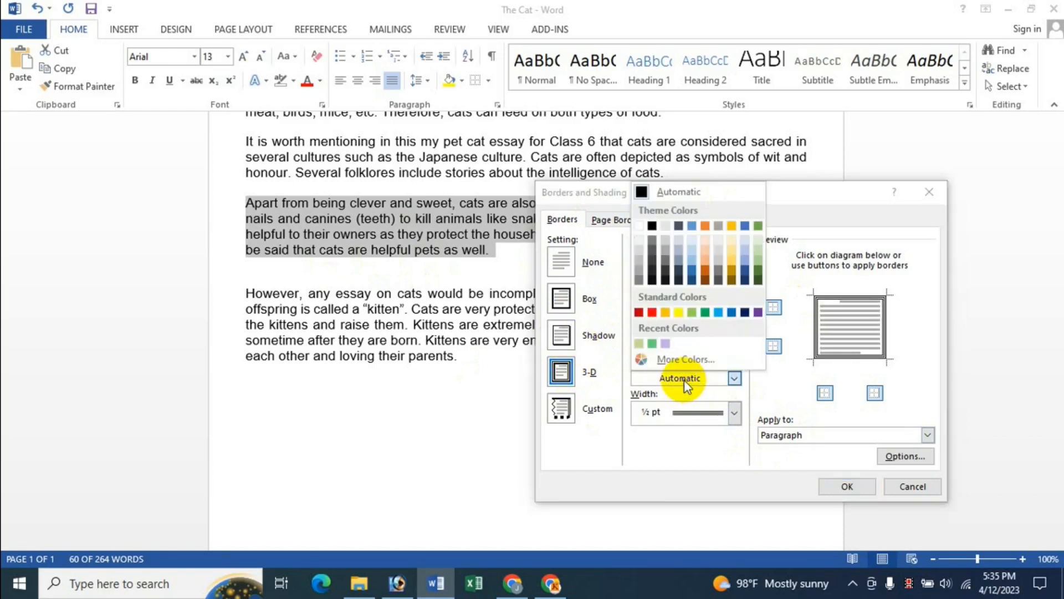
left_click(718, 314)
left_click(677, 419)
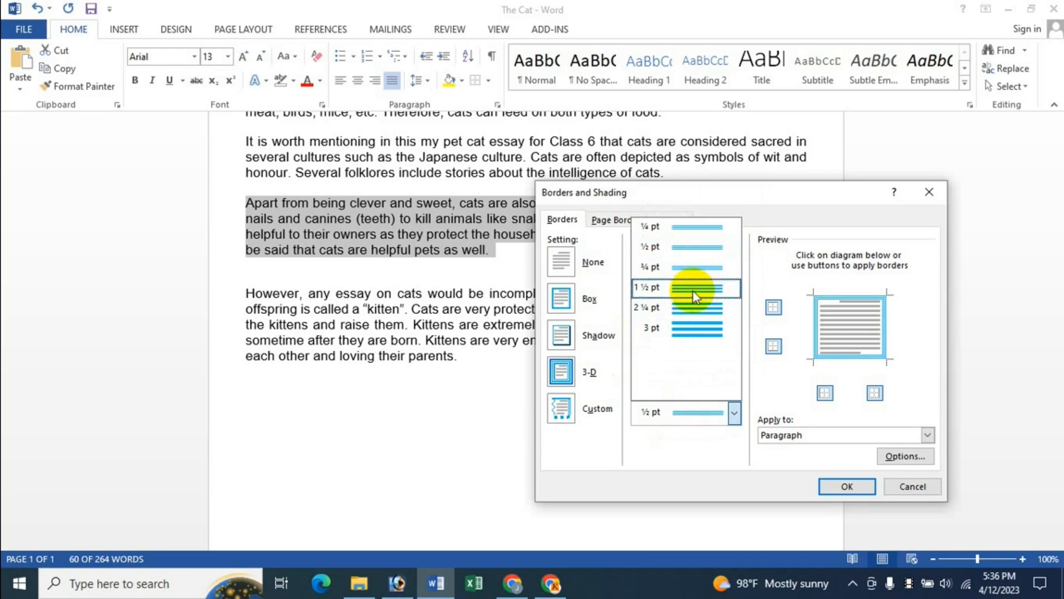
left_click(693, 291)
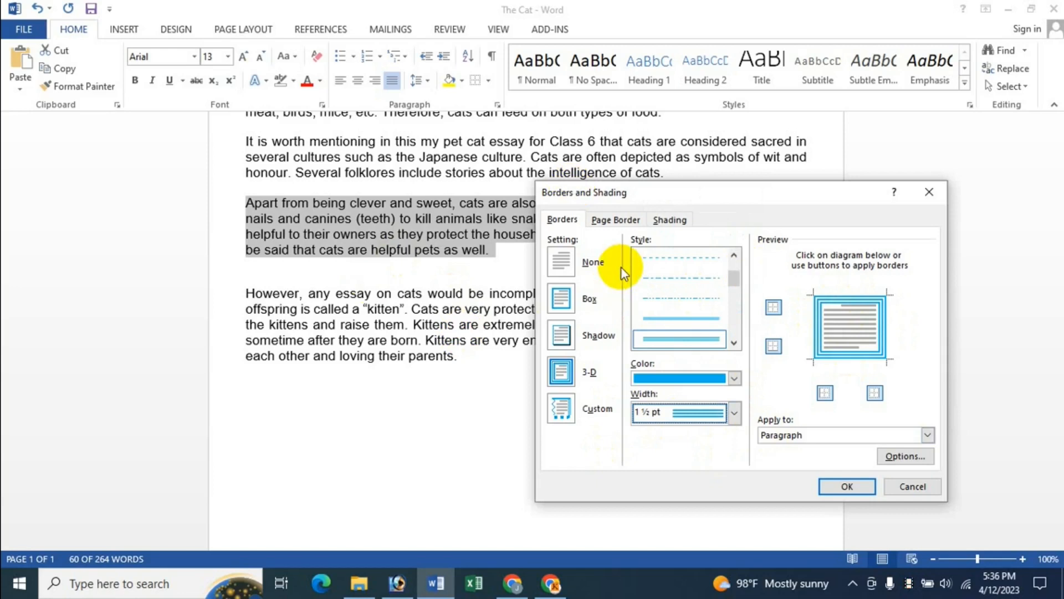
Add a yellow fill with a dark red 15% pattern and apply the border and shading to the paragraph.
left_click(674, 220)
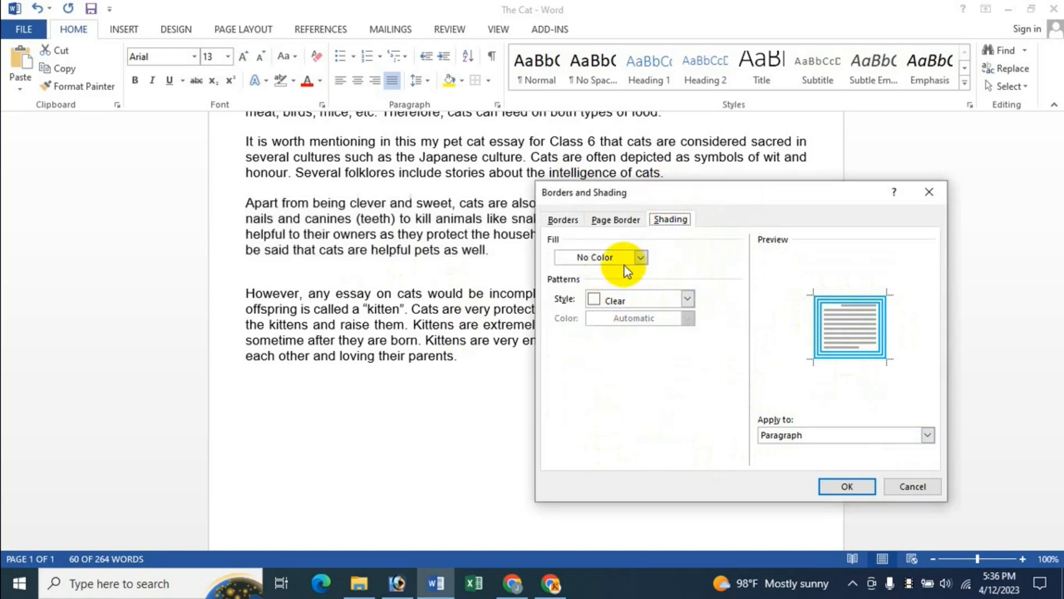
left_click(642, 257)
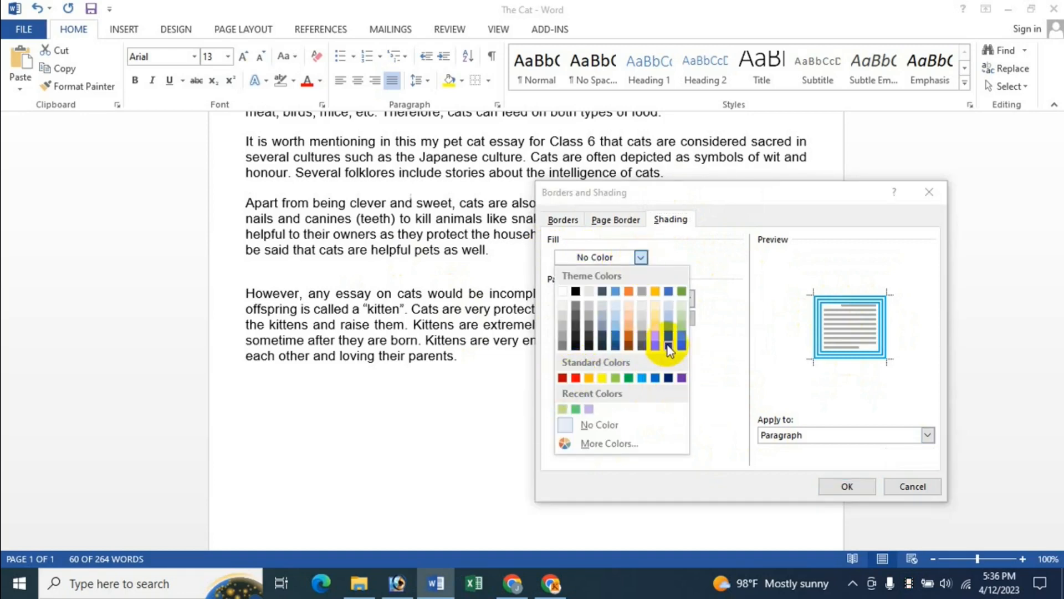
left_click(603, 379)
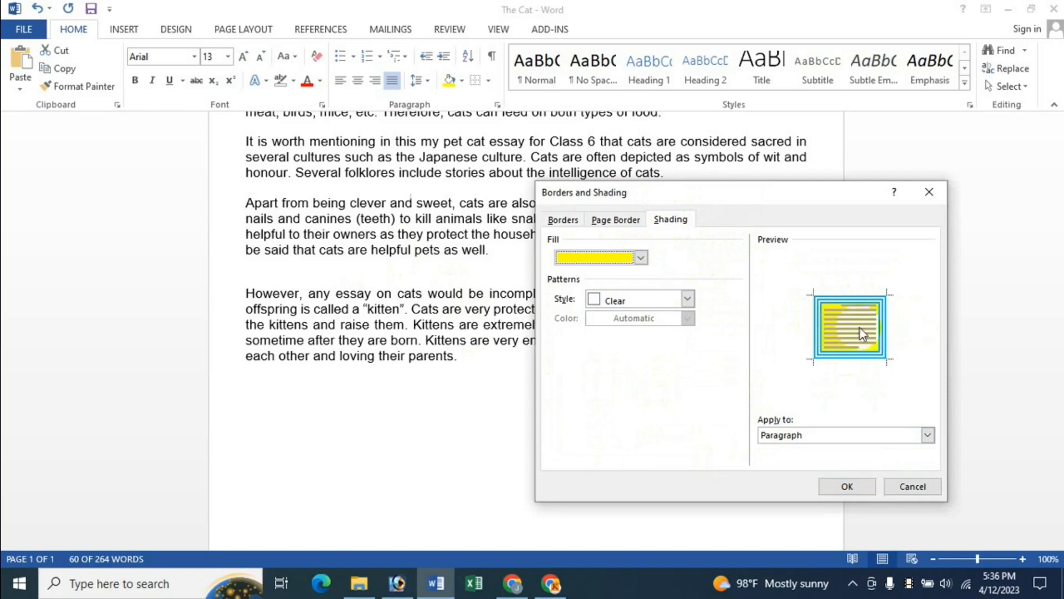
left_click(648, 305)
left_click(620, 389)
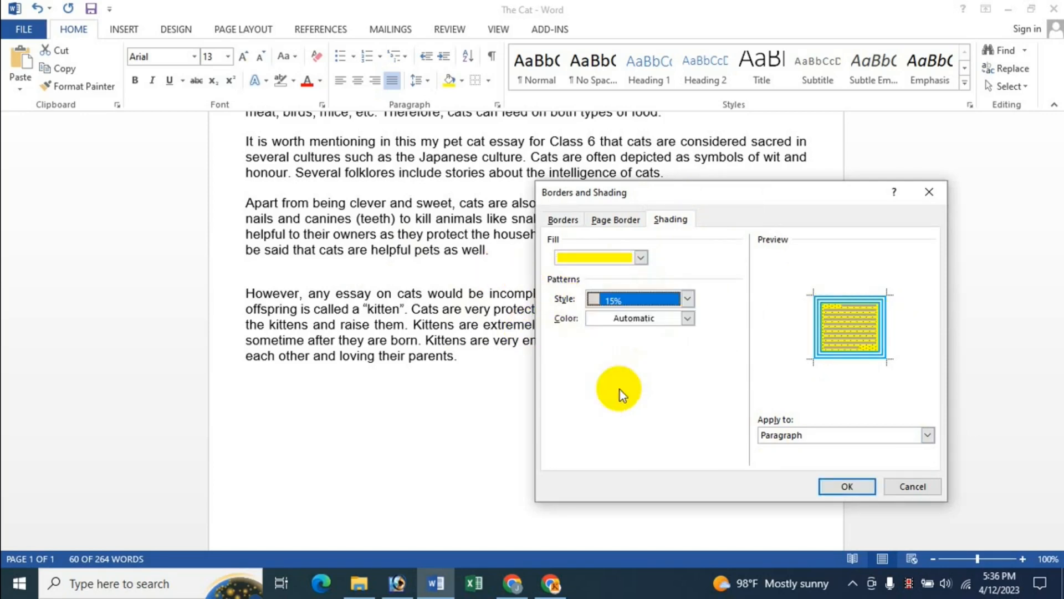
left_click(687, 319)
left_click(596, 458)
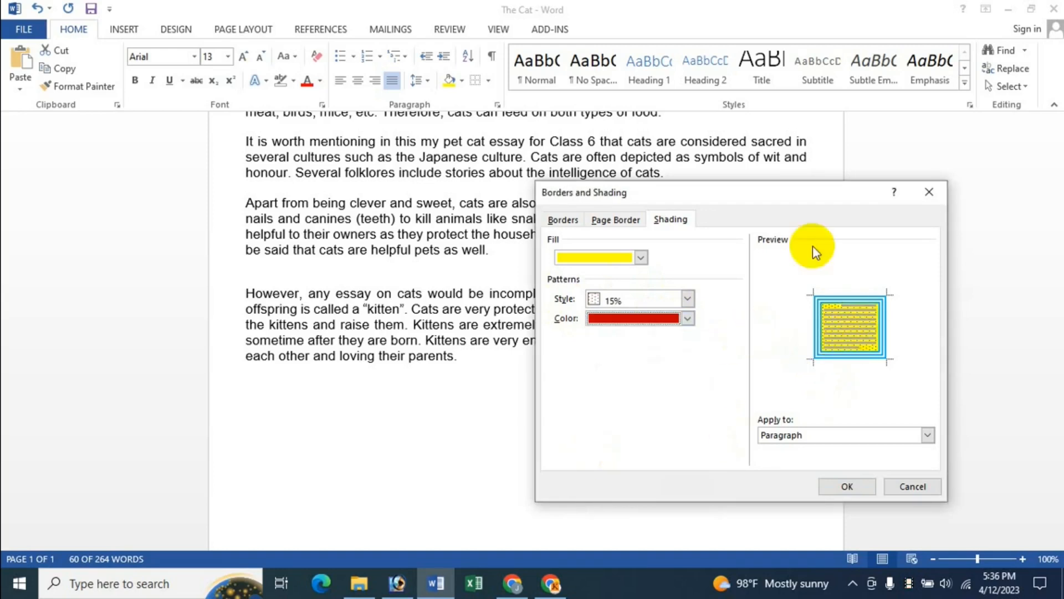
left_click(775, 436)
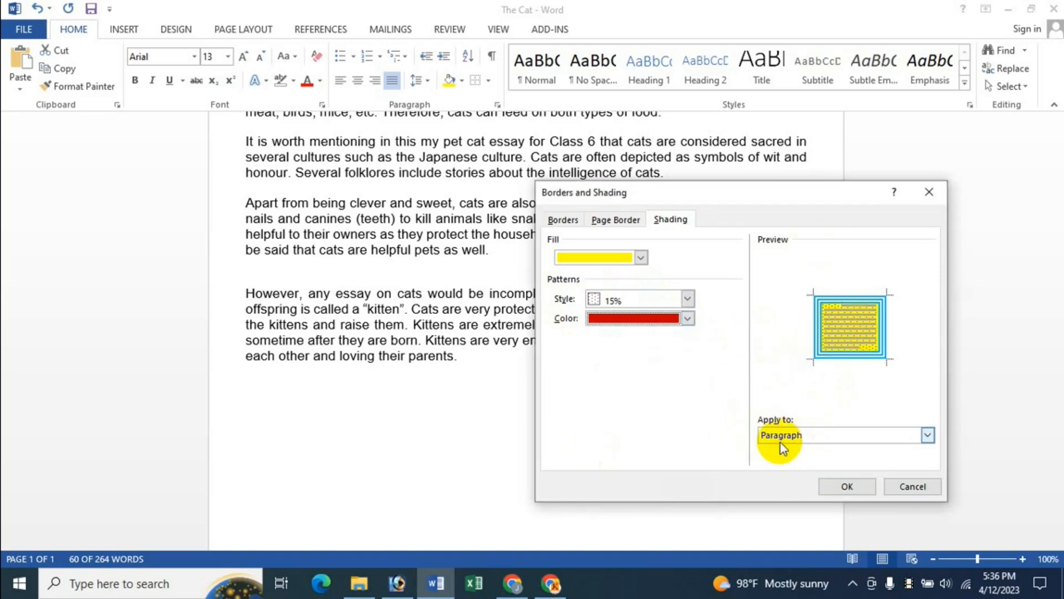
left_click(848, 486)
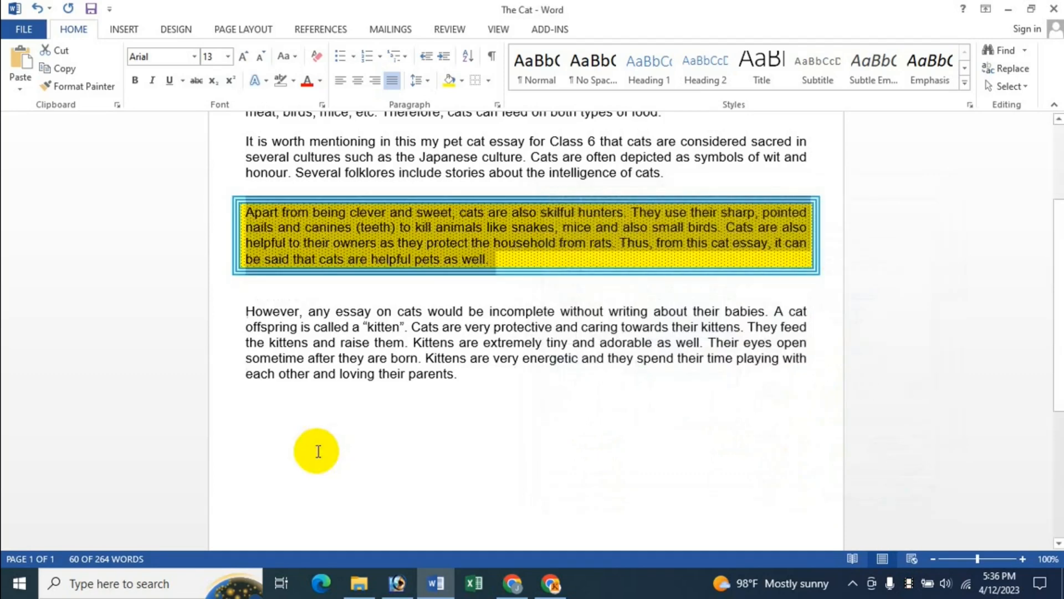
left_click(335, 245)
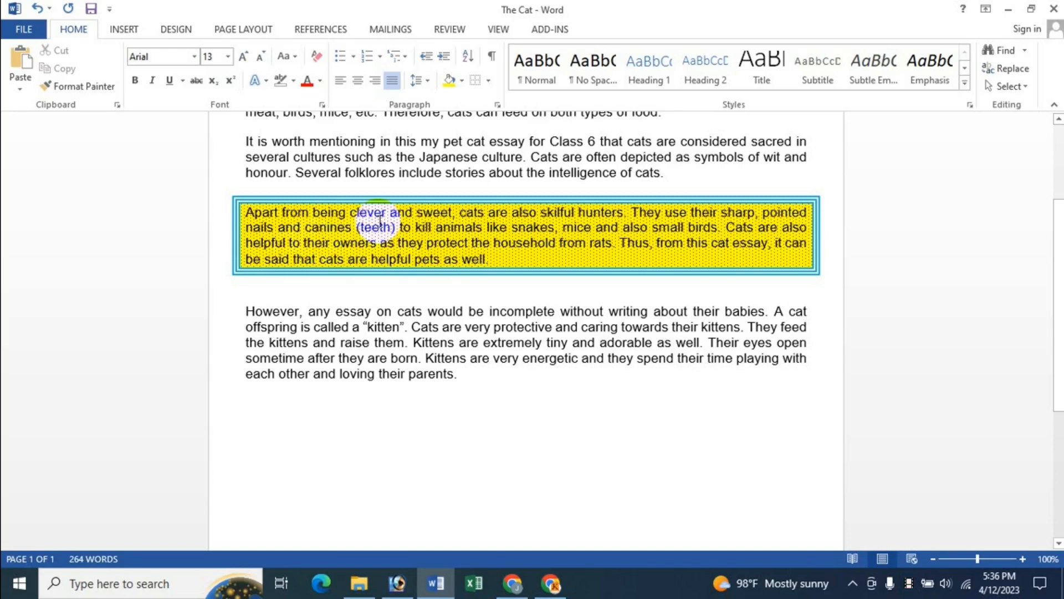
Try to clear the yellow paragraph's shading by selecting most of its words and applying a No Color fill to Text.
left_click_drag(248, 212, 460, 257)
left_click(488, 84)
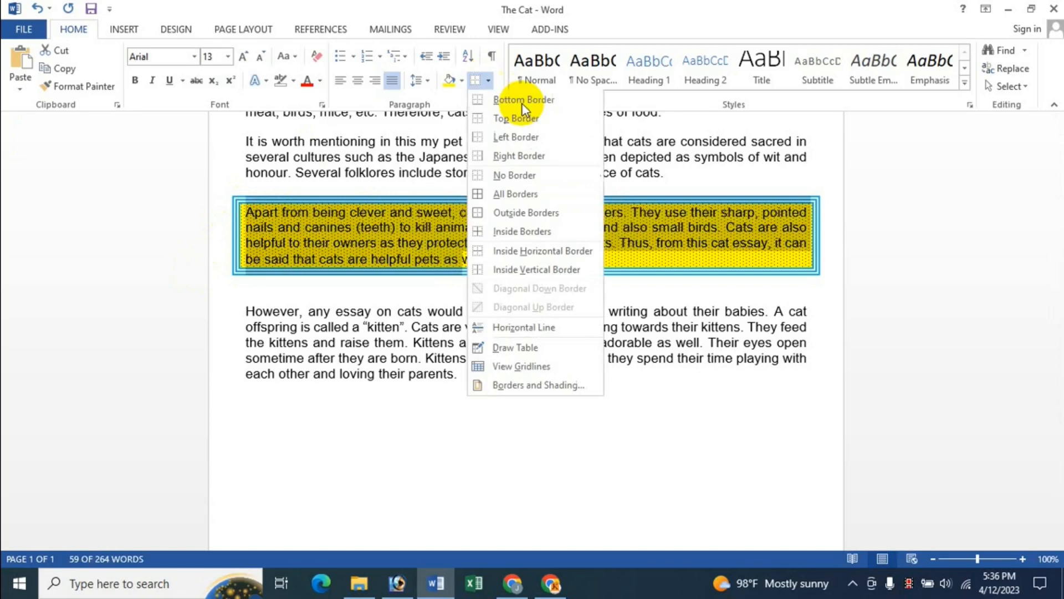
left_click(527, 387)
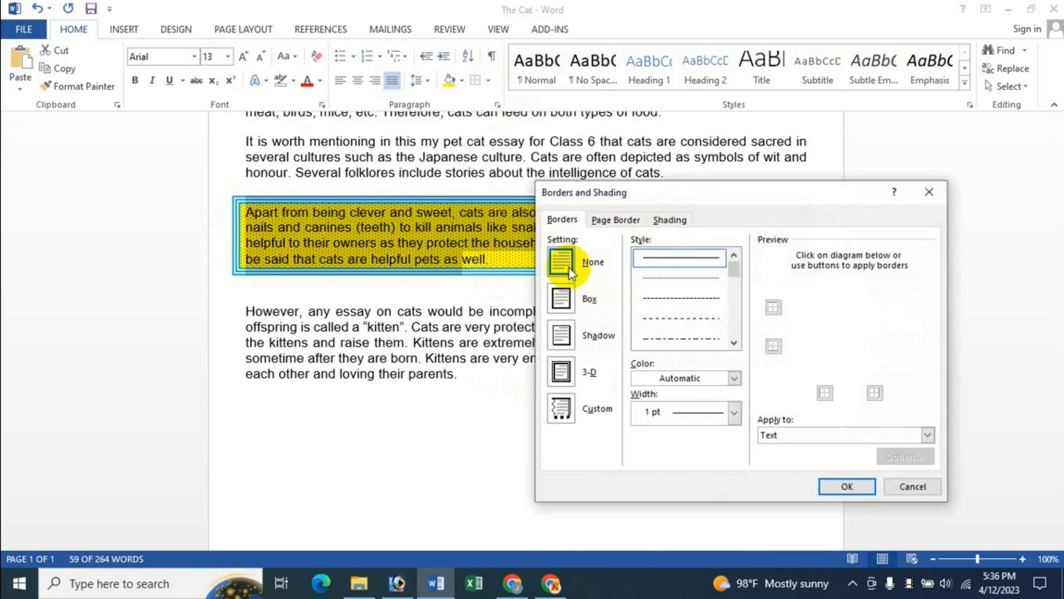
left_click(670, 219)
left_click(594, 257)
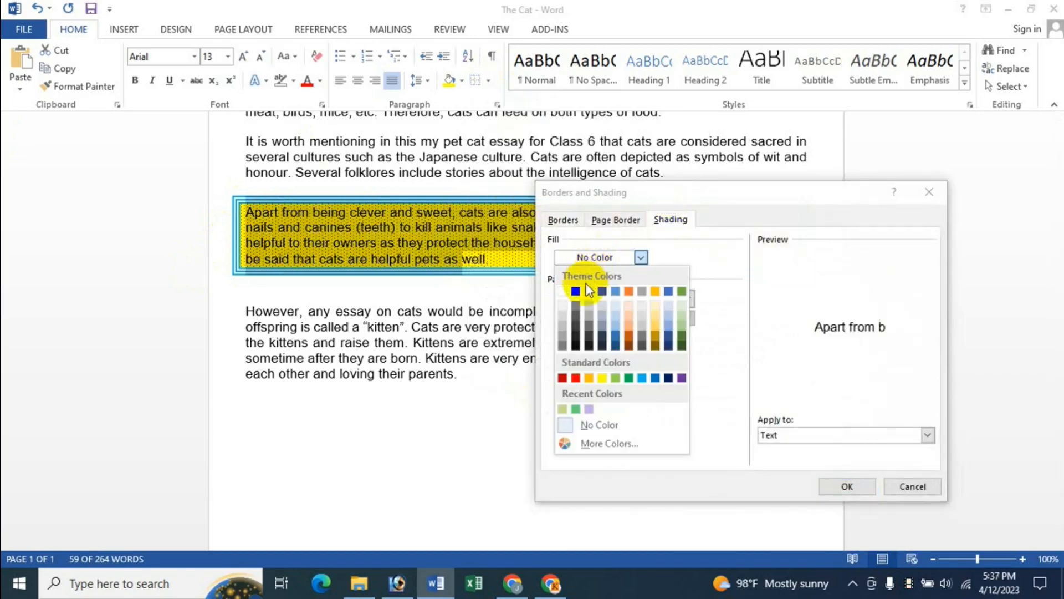
left_click(593, 424)
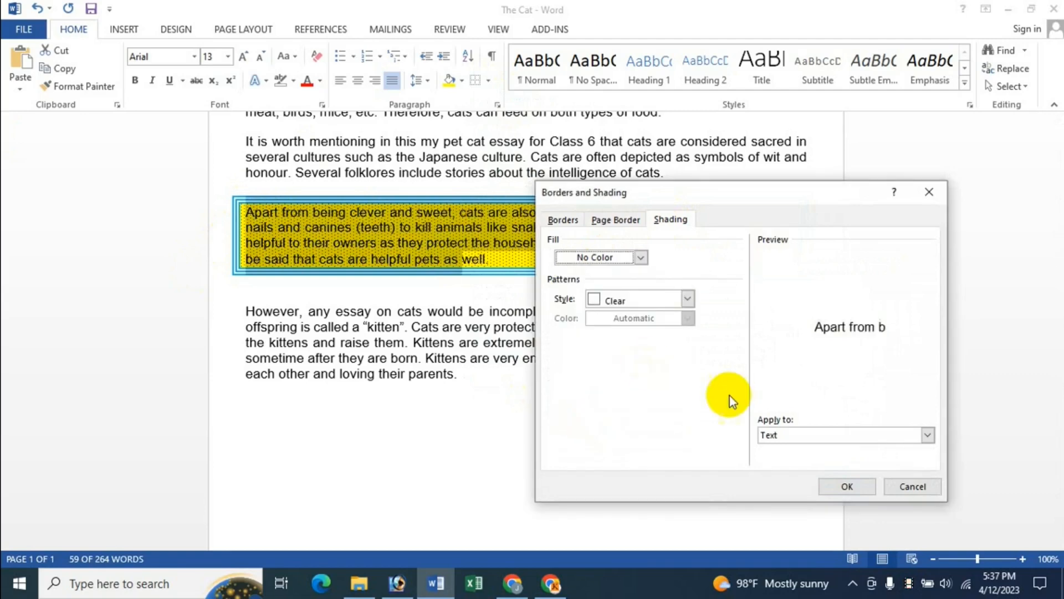
left_click(832, 487)
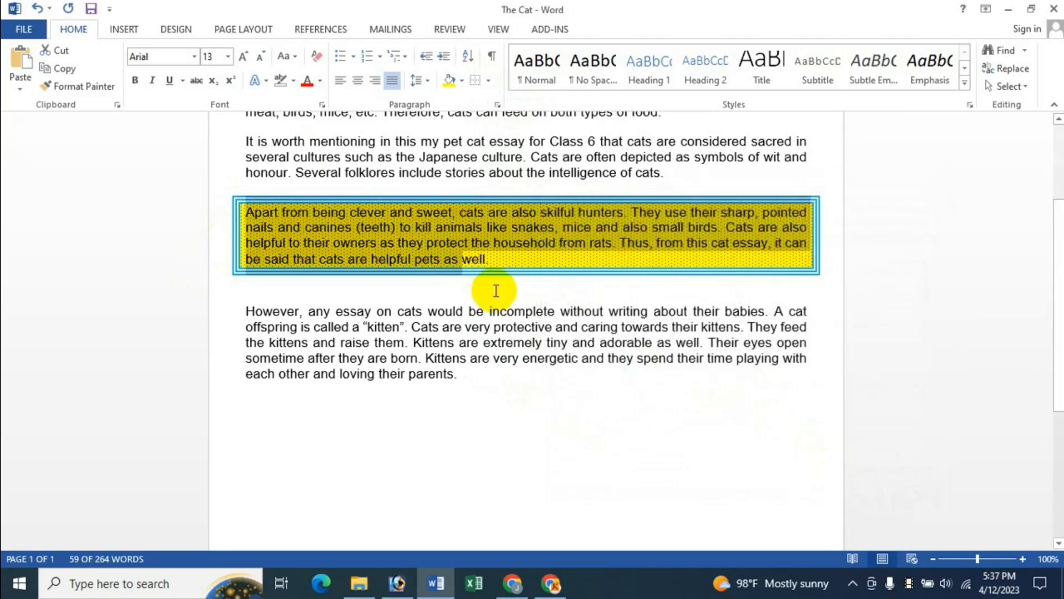
left_click(425, 254)
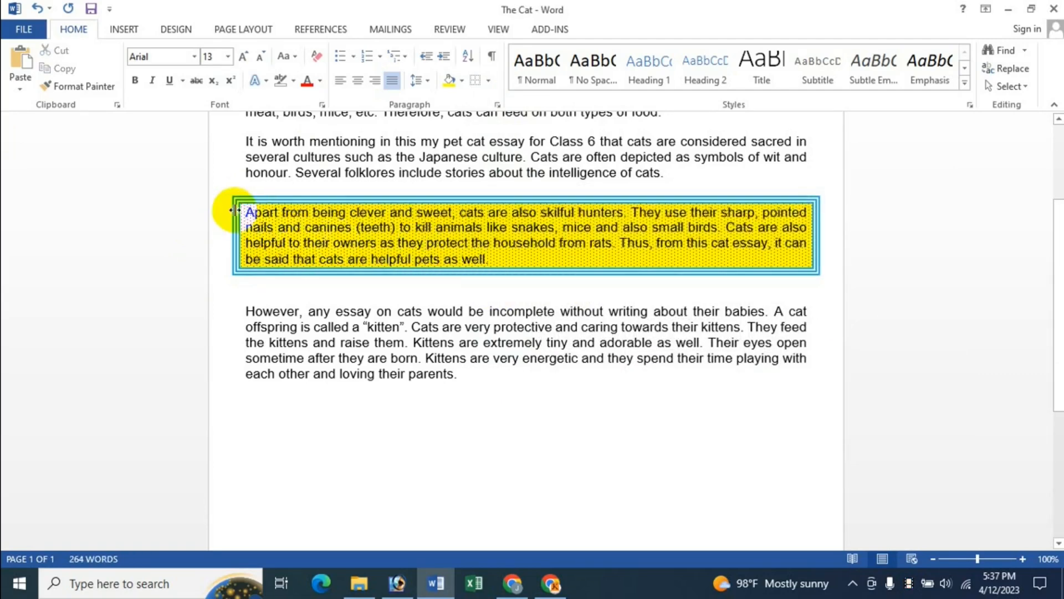
Select the entire yellow paragraph and set its border to None in the Borders and Shading settings.
left_click(387, 238)
triple_click(387, 238)
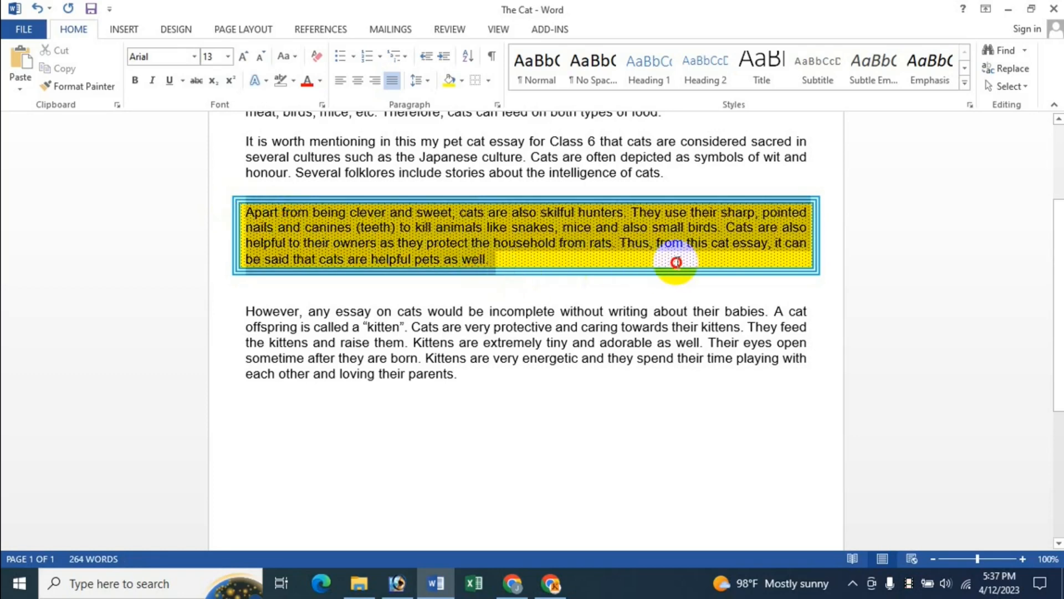
left_click(489, 82)
left_click(542, 386)
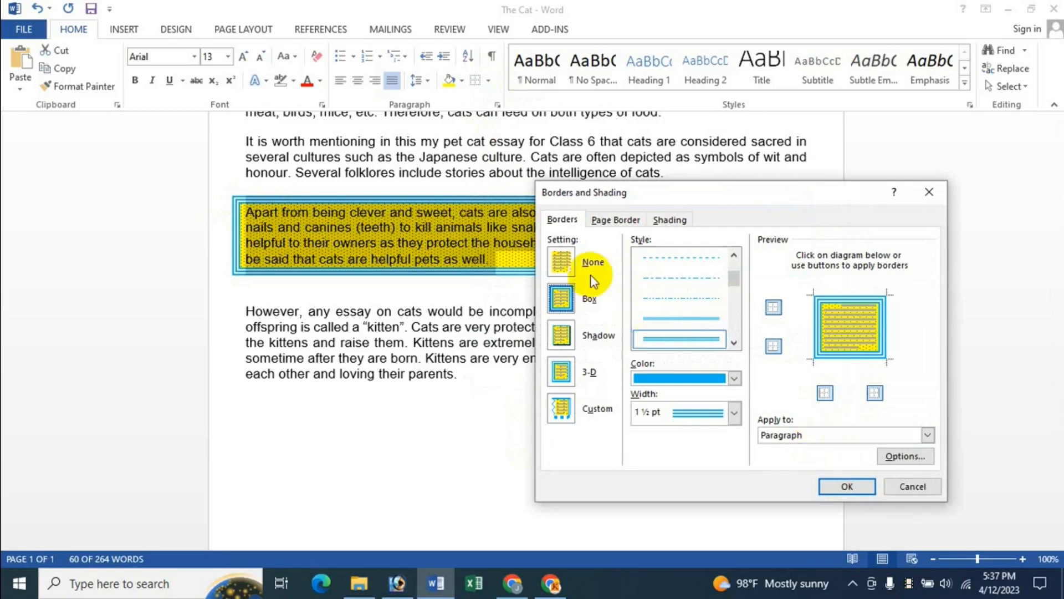
left_click(563, 261)
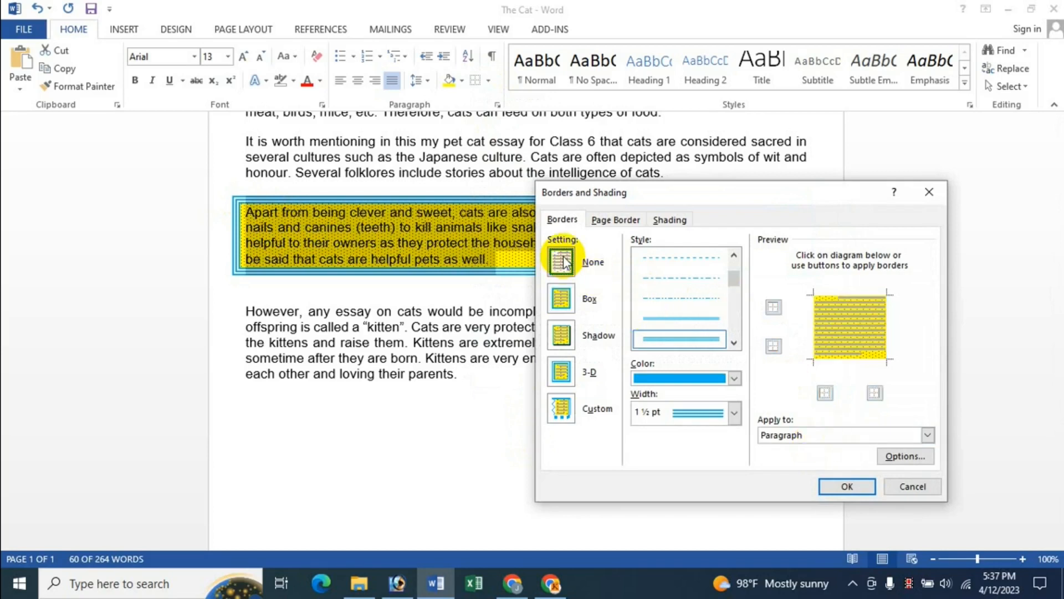
Set the paragraph's shading fill to No Color and pattern style to Clear, and apply the changes.
left_click(670, 220)
left_click(602, 259)
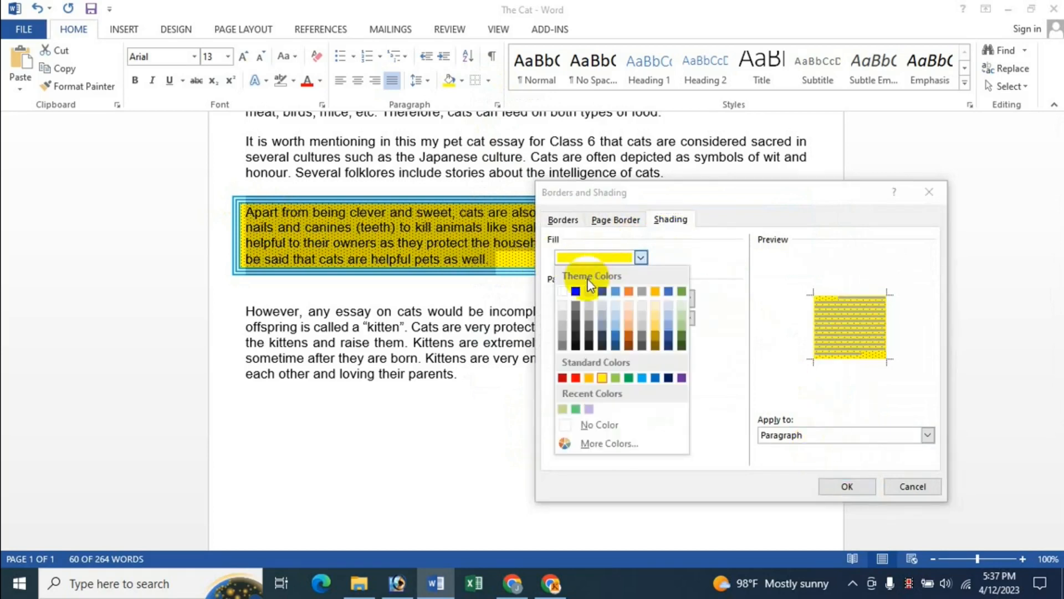
left_click(603, 426)
left_click(656, 299)
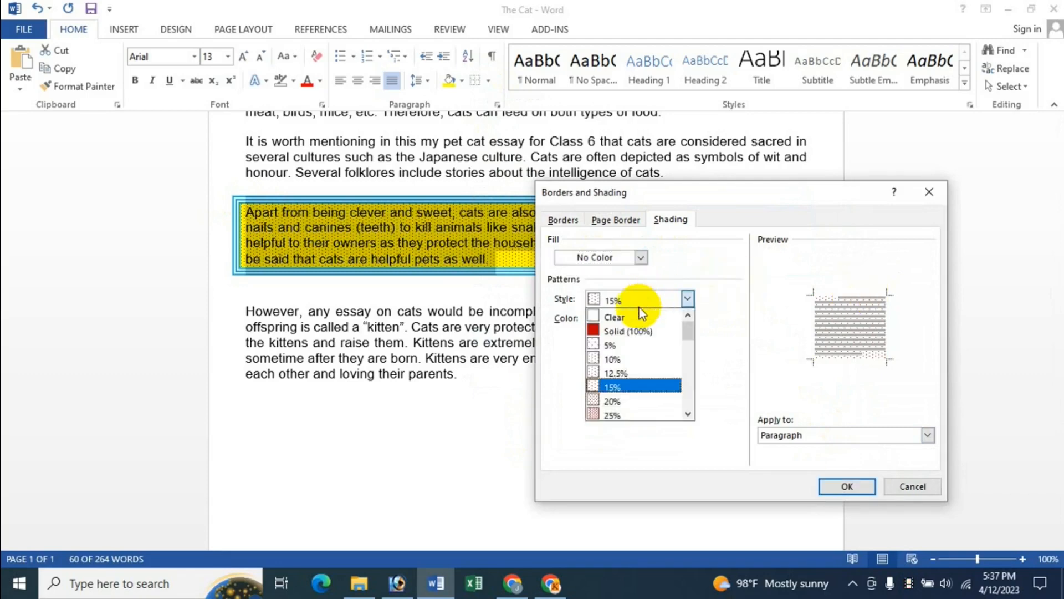
left_click(621, 313)
left_click(846, 486)
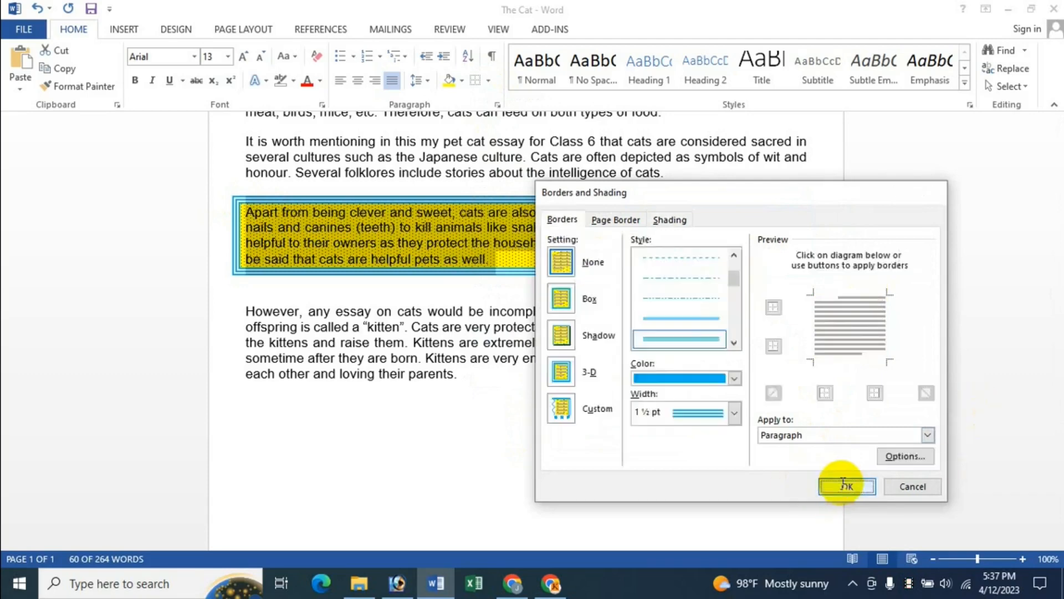
left_click(490, 249)
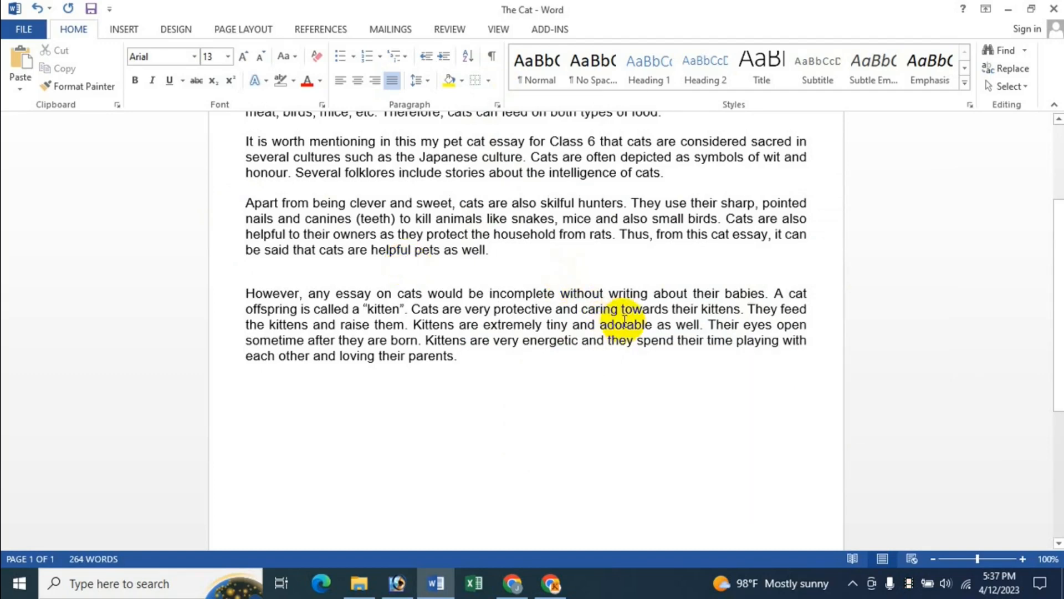
Give the whole document a page border with a thick-and-thin double line style in the Borders and Shading settings.
scroll(625, 320, "up", 3)
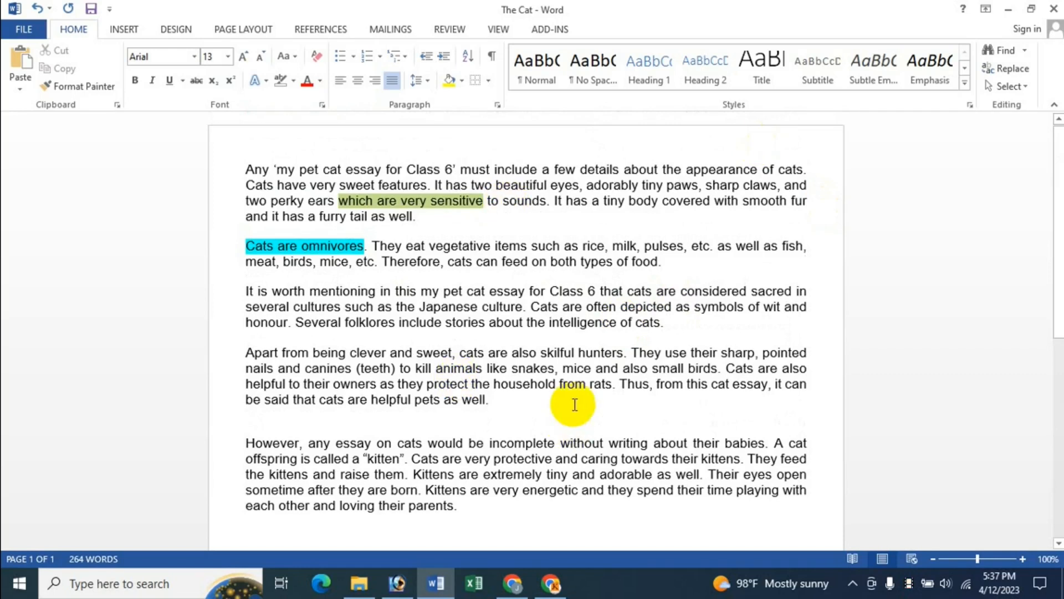
left_click(489, 83)
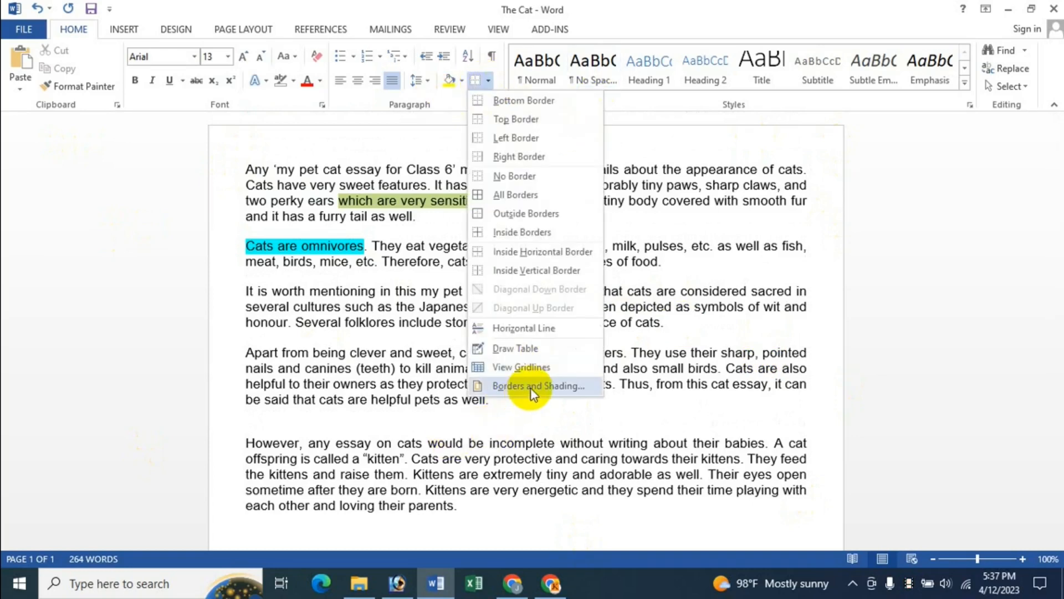
left_click(530, 388)
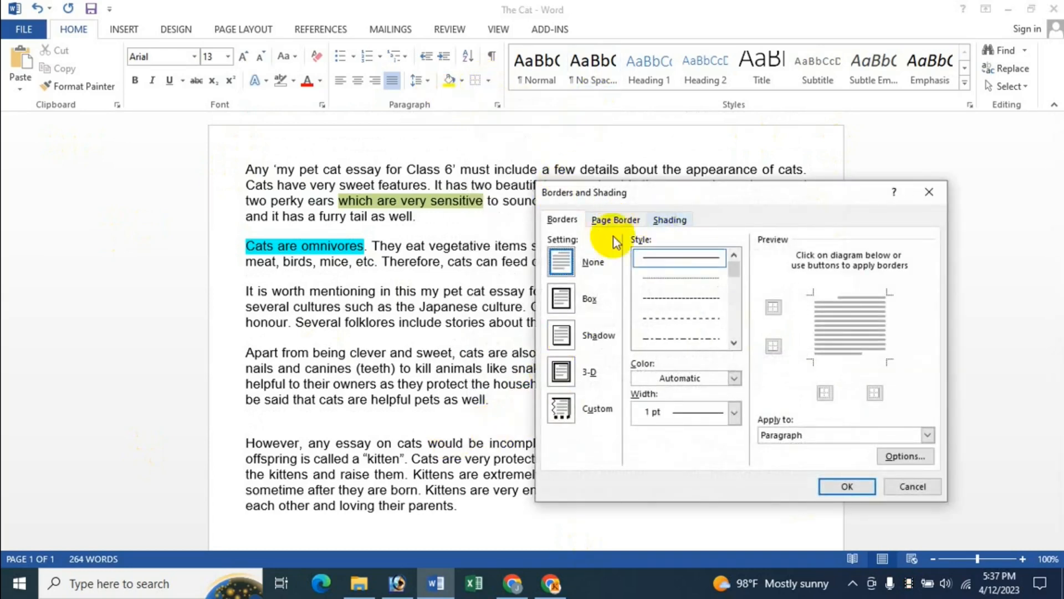
left_click(615, 220)
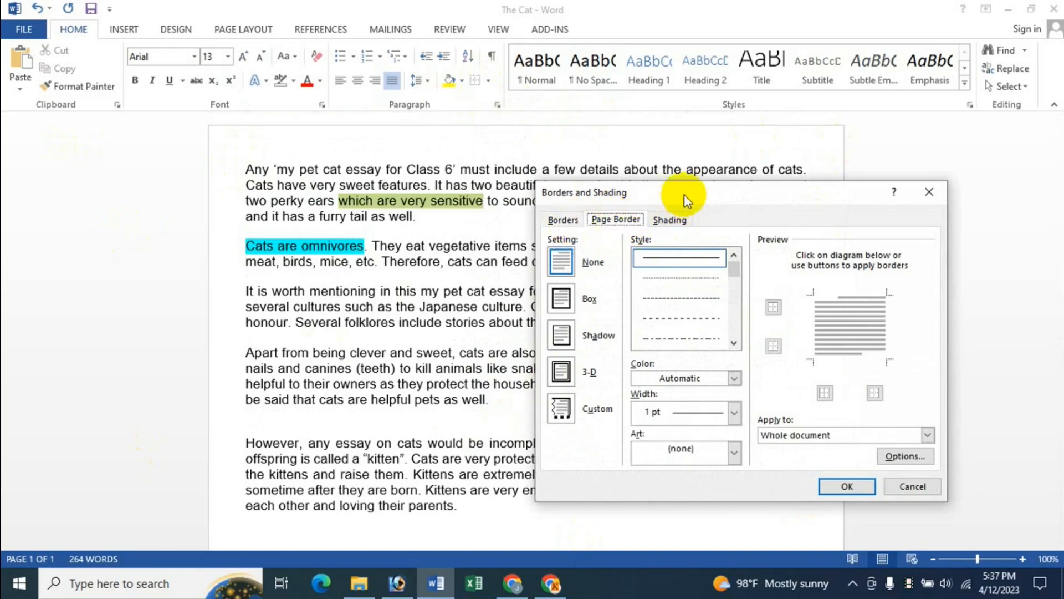
left_click_drag(687, 193, 540, 128)
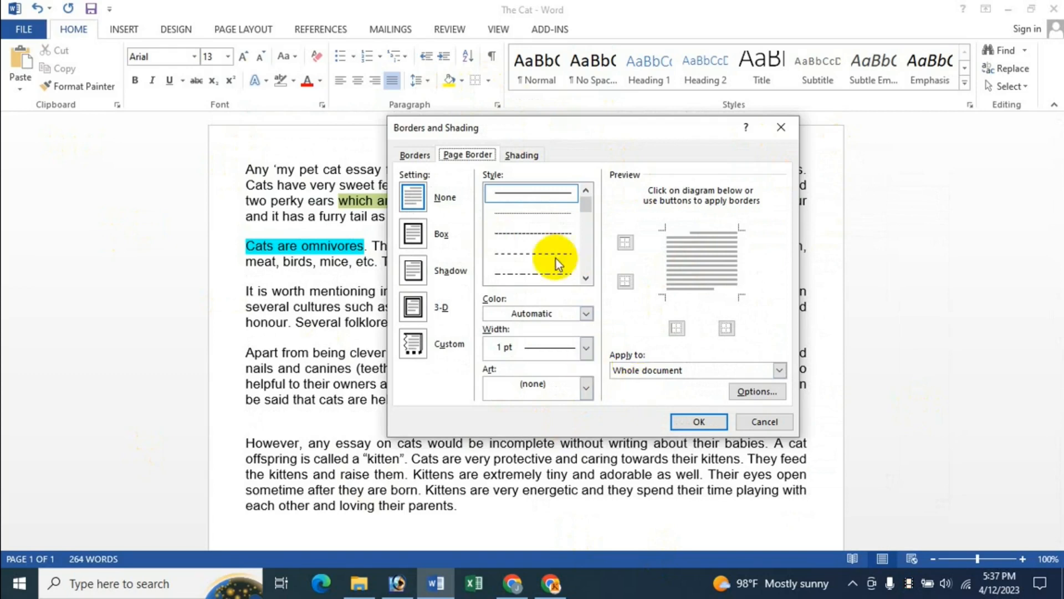
left_click(585, 214)
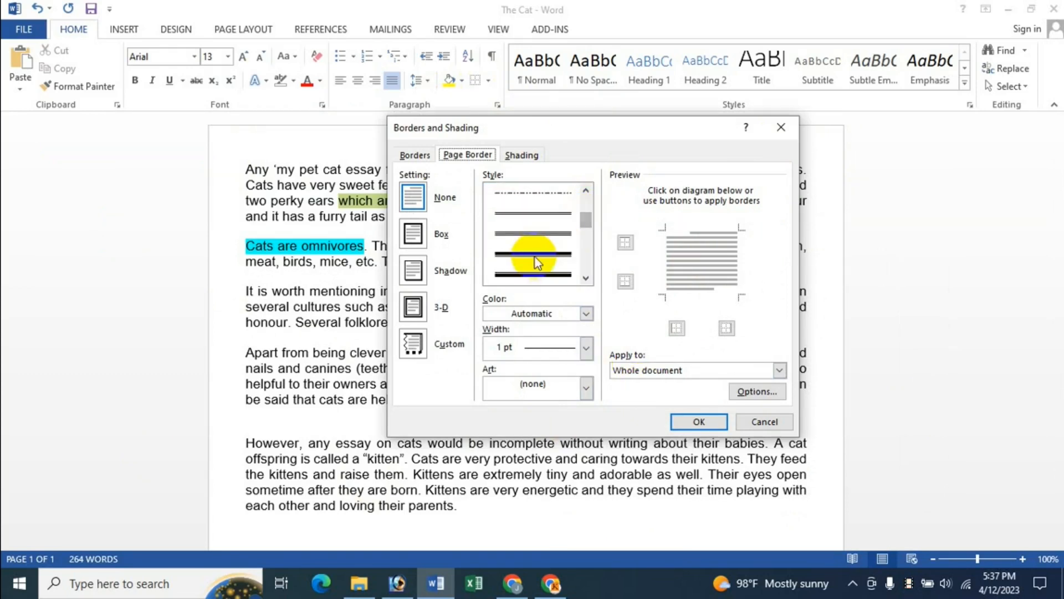
left_click(536, 262)
Set the page border's color to red and its width to 6 pt, and apply it to the whole document.
left_click(585, 313)
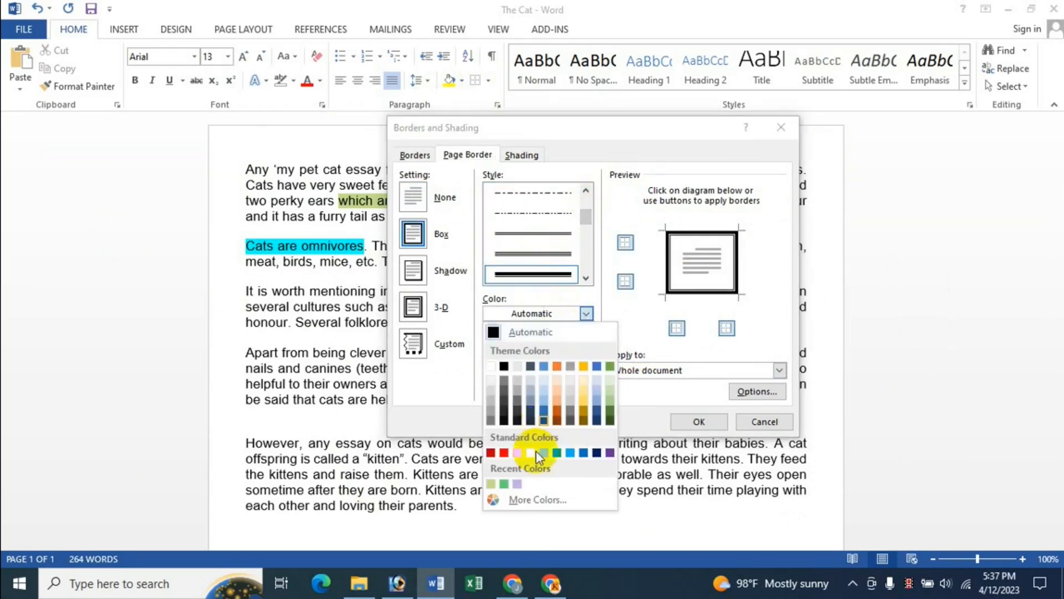
left_click(505, 452)
left_click(565, 349)
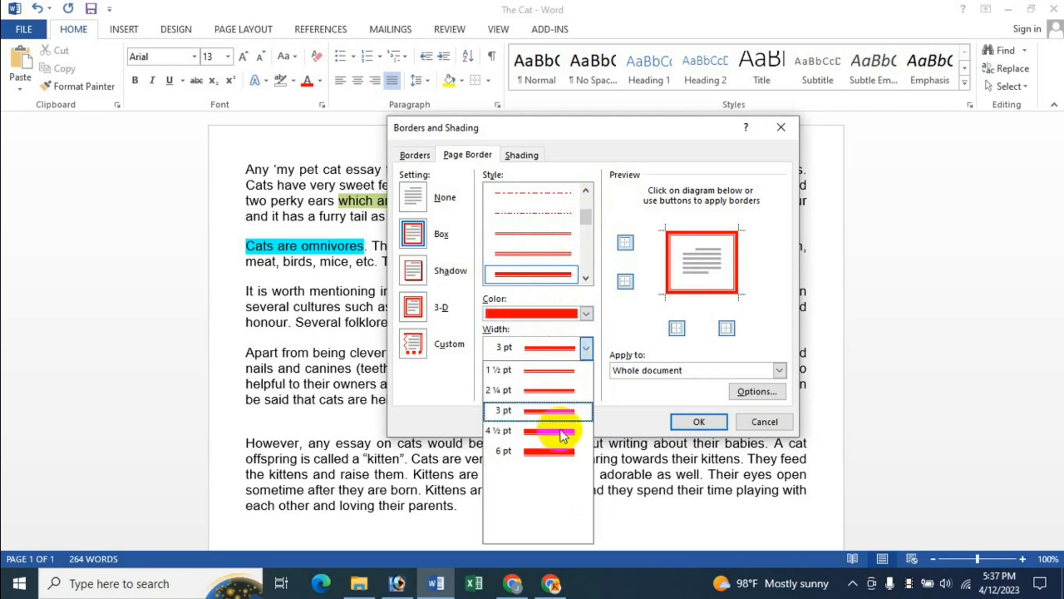
left_click(551, 444)
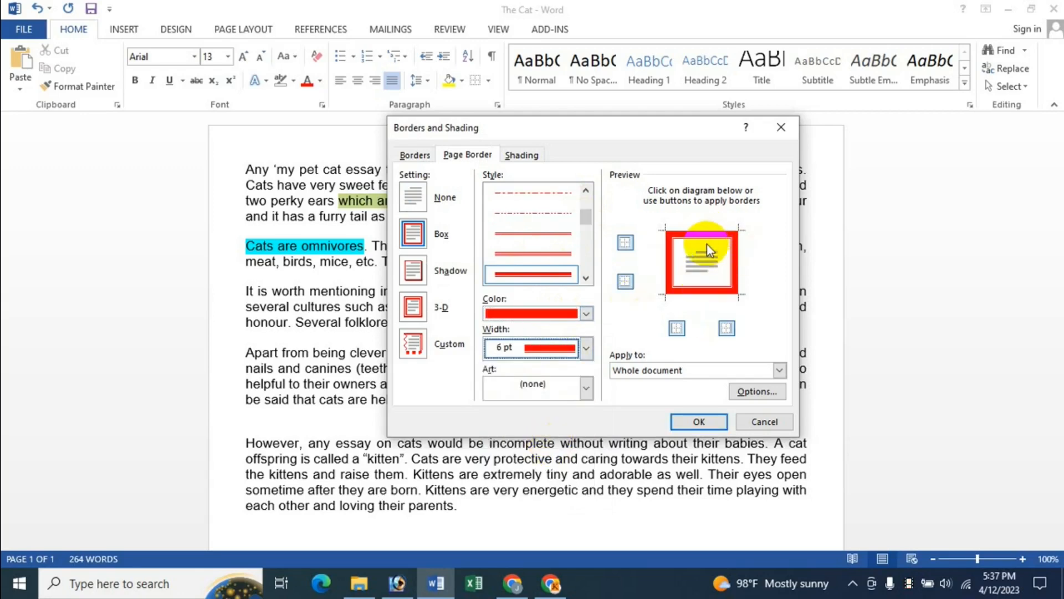
left_click(692, 422)
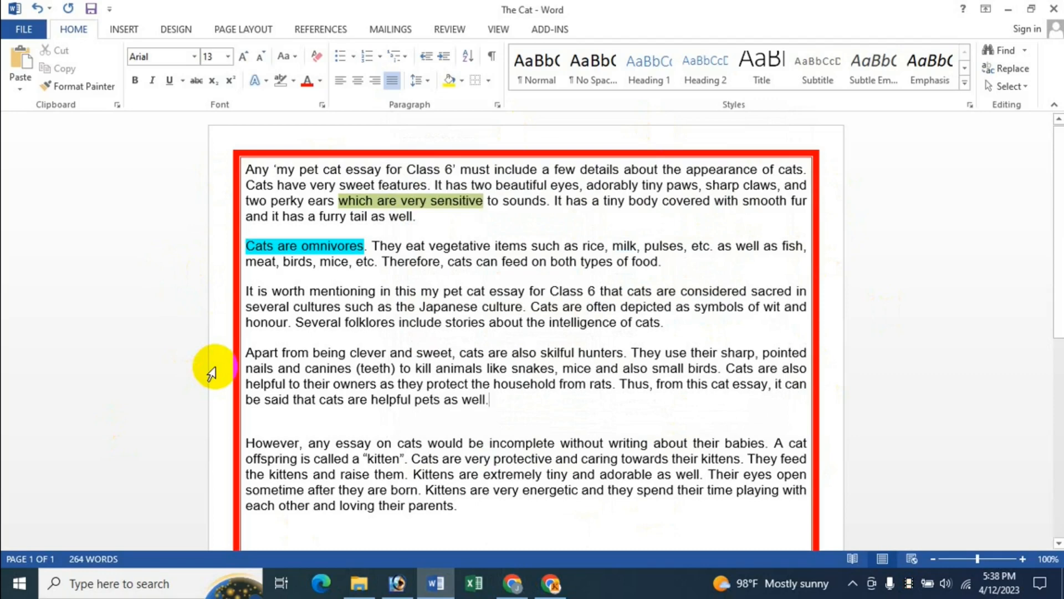
Replace the red line page border with an ornamental art border that has decorative corner pieces, applied to the whole document.
left_click(490, 81)
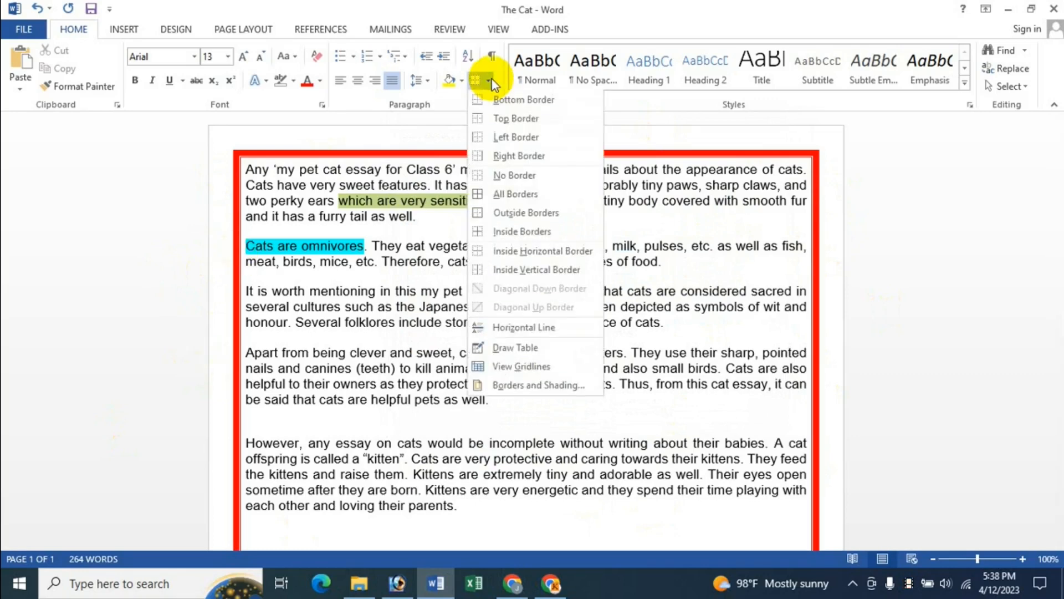
left_click(540, 384)
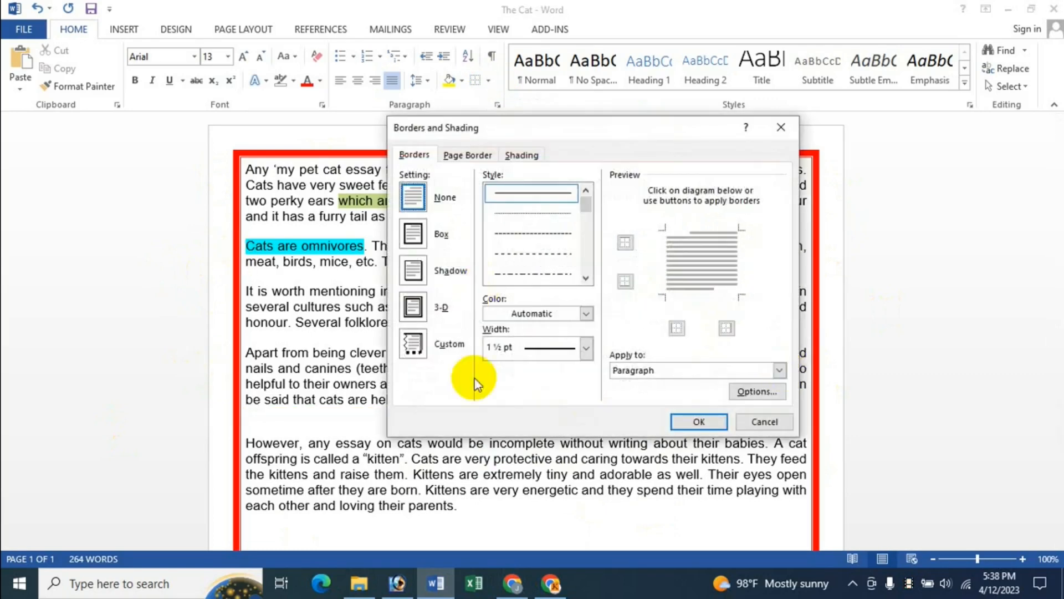
left_click(467, 155)
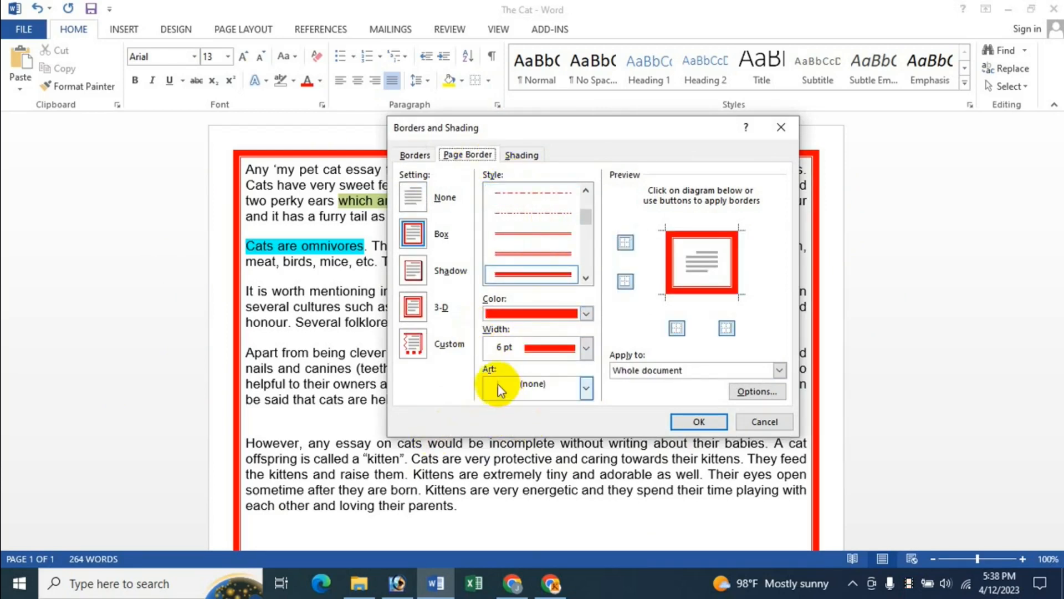
left_click(575, 395)
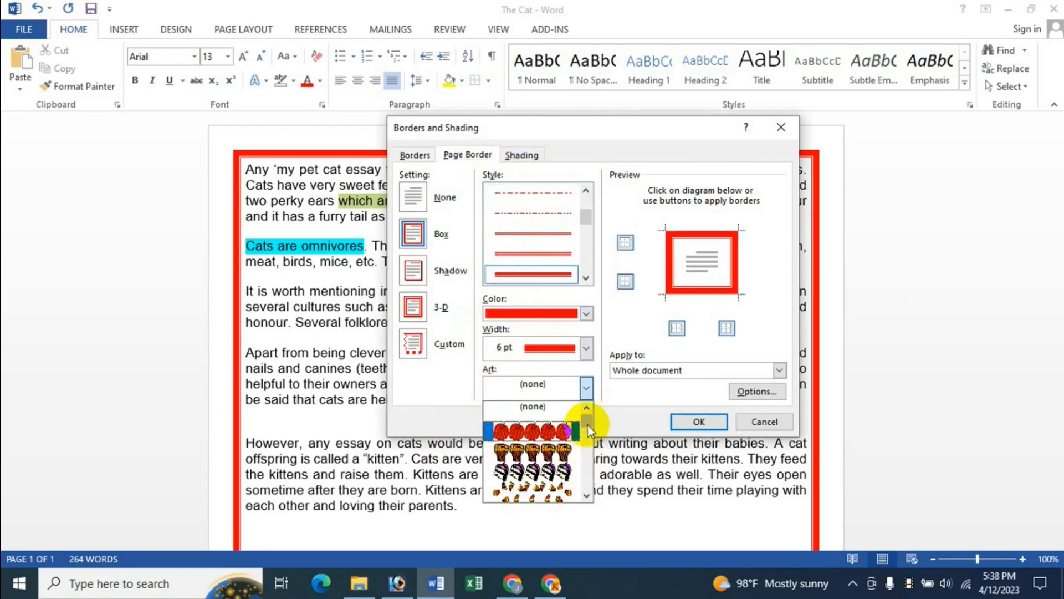
left_click_drag(587, 423, 586, 454)
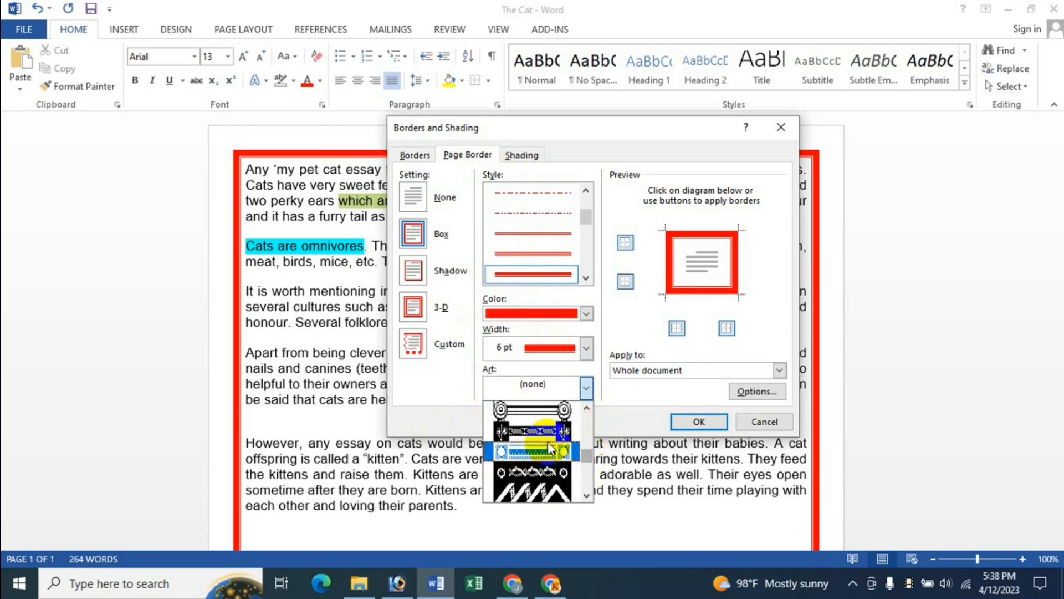
left_click(546, 424)
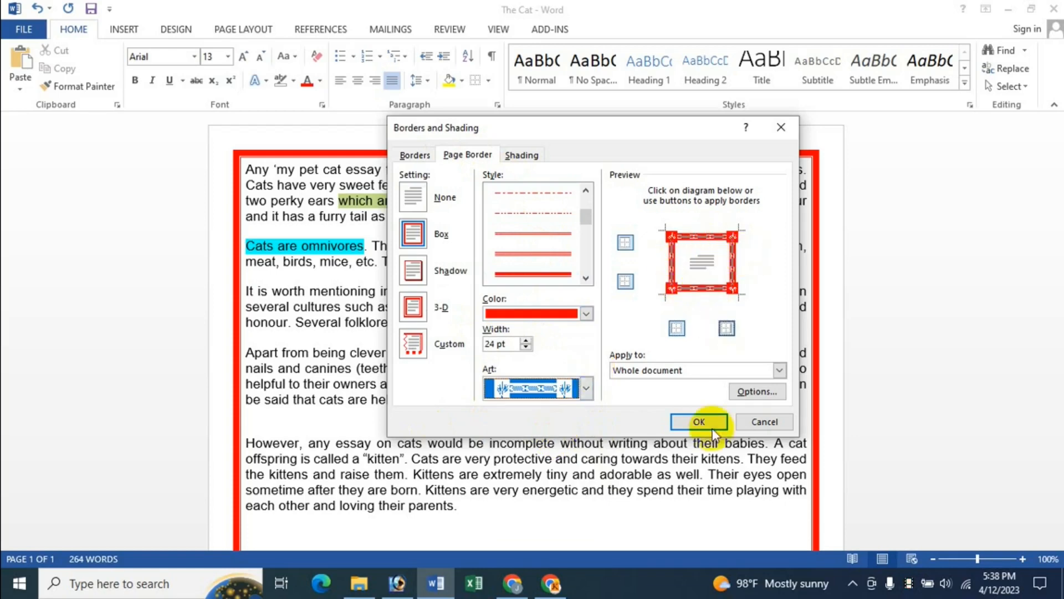
left_click(697, 421)
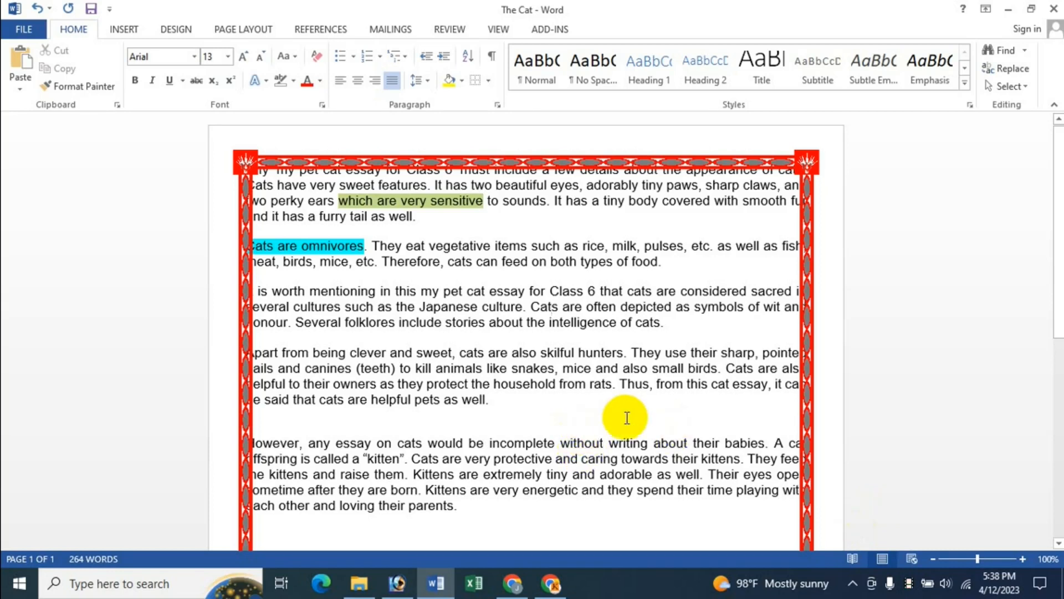
Remove the art page border from the whole document by setting the page border to None.
left_click(489, 81)
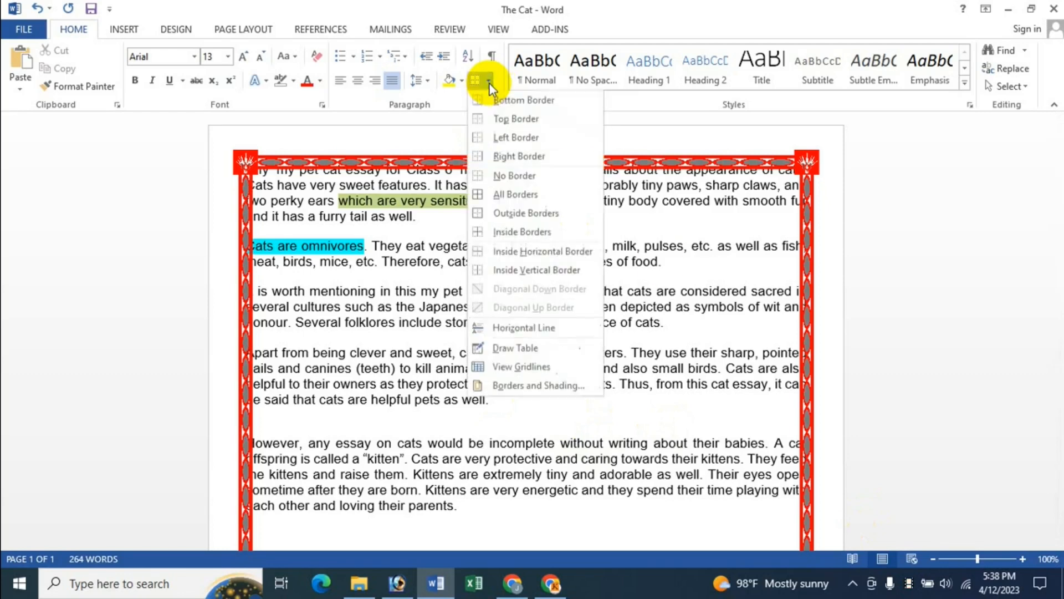
left_click(553, 387)
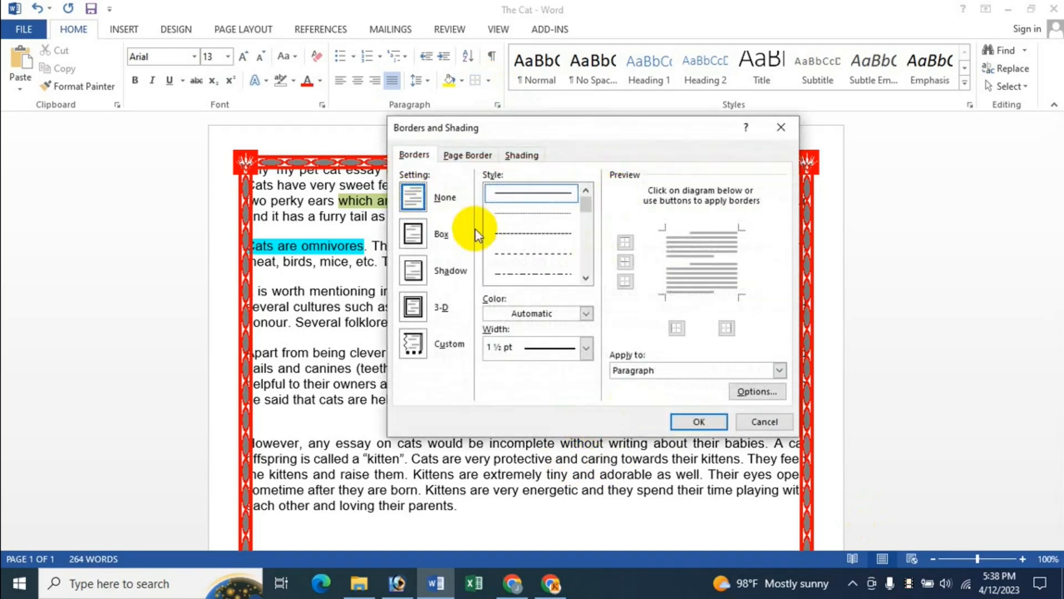
left_click(455, 157)
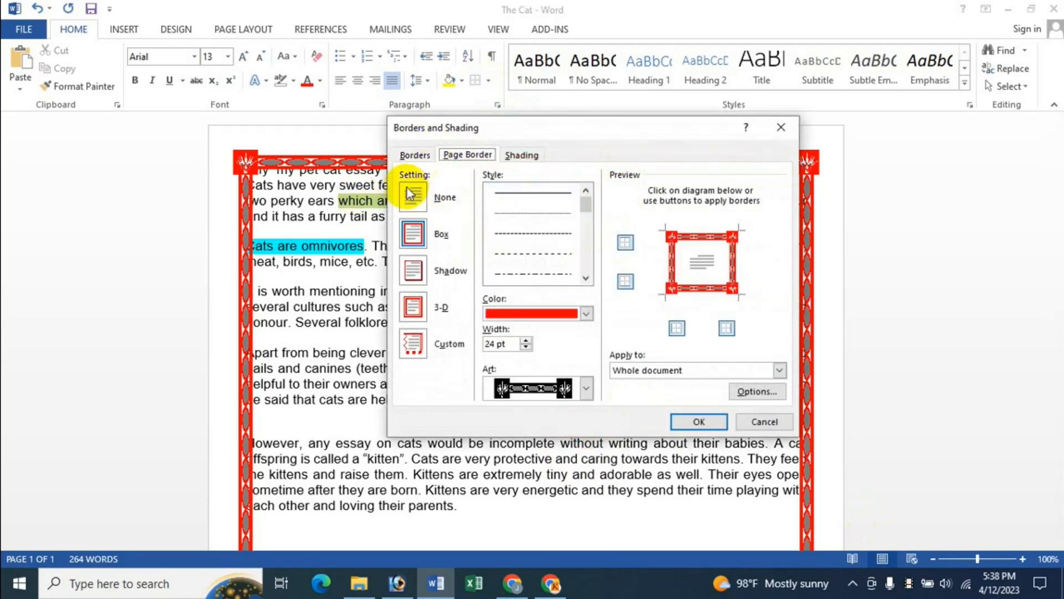
left_click(413, 204)
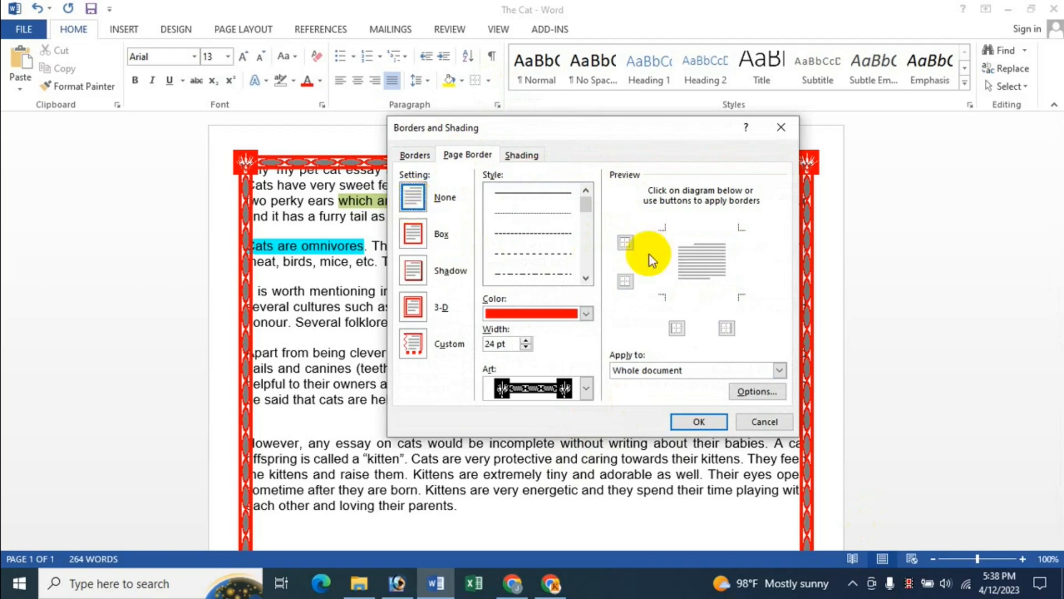
left_click(693, 421)
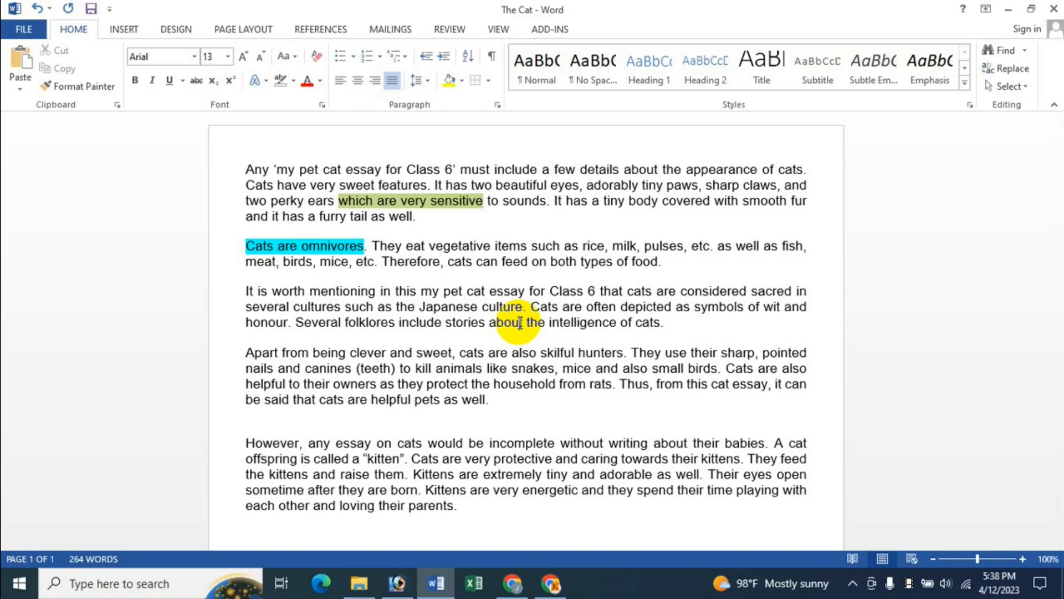
Switch to Chrome to show the JK Update Technology channel's videos on YouTube.
left_click(512, 583)
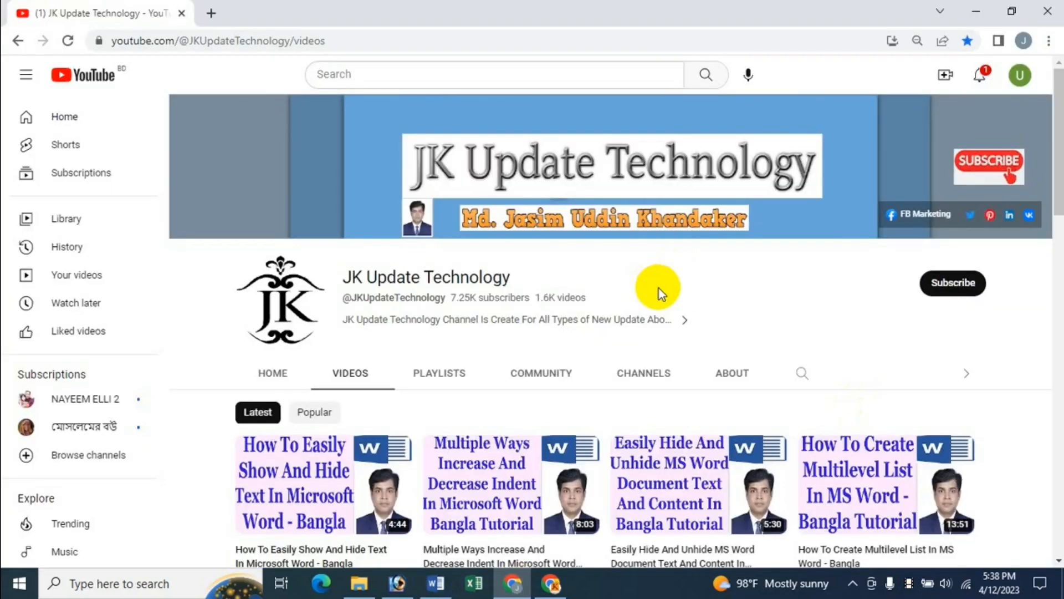